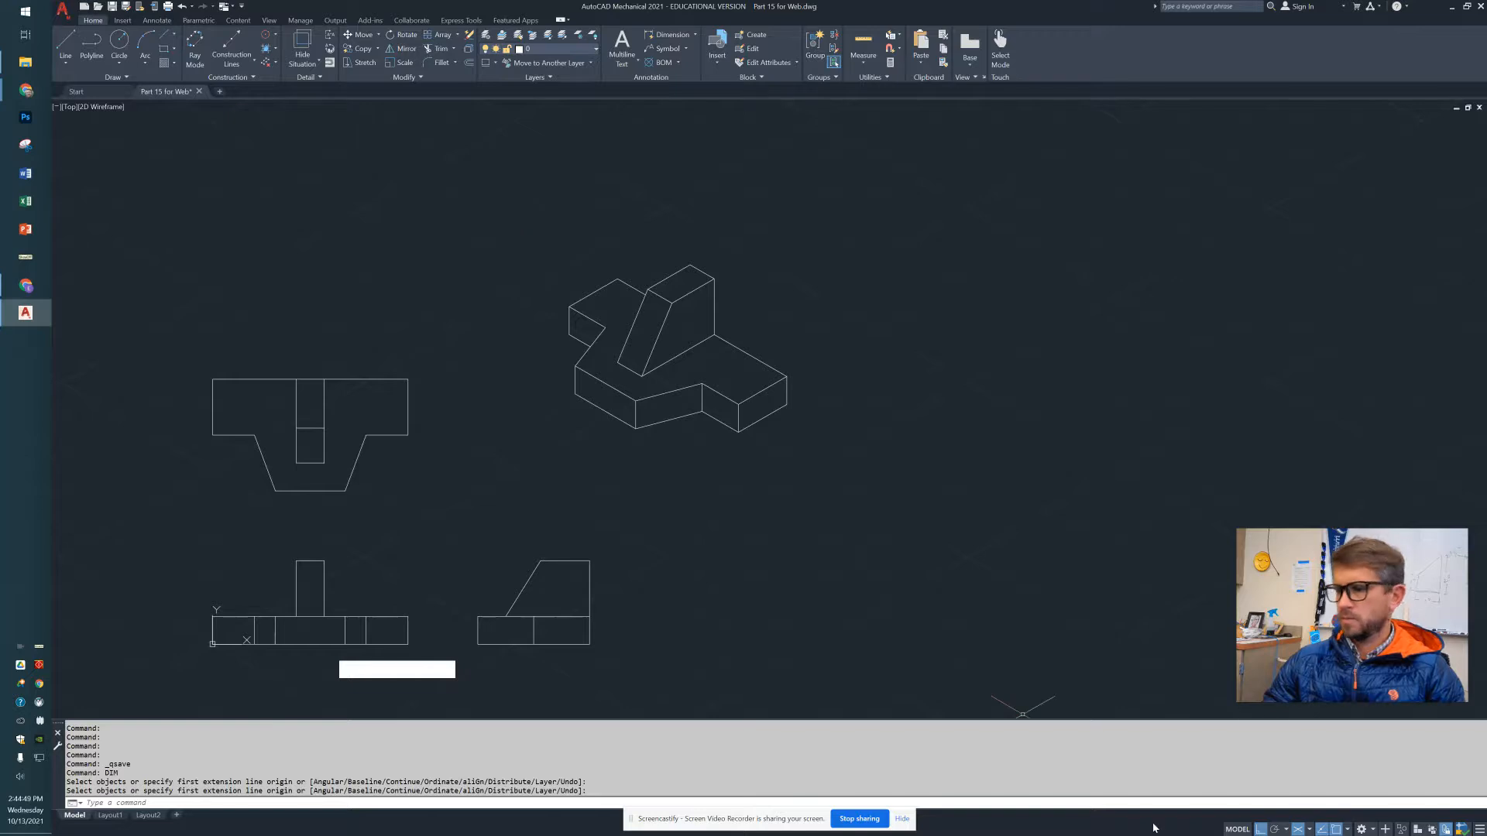
- Turn off isometric drafting and add a linear dimension for the top view's overall width, placed above the view
{"action": "left_click", "coordinate": [1304, 830]}
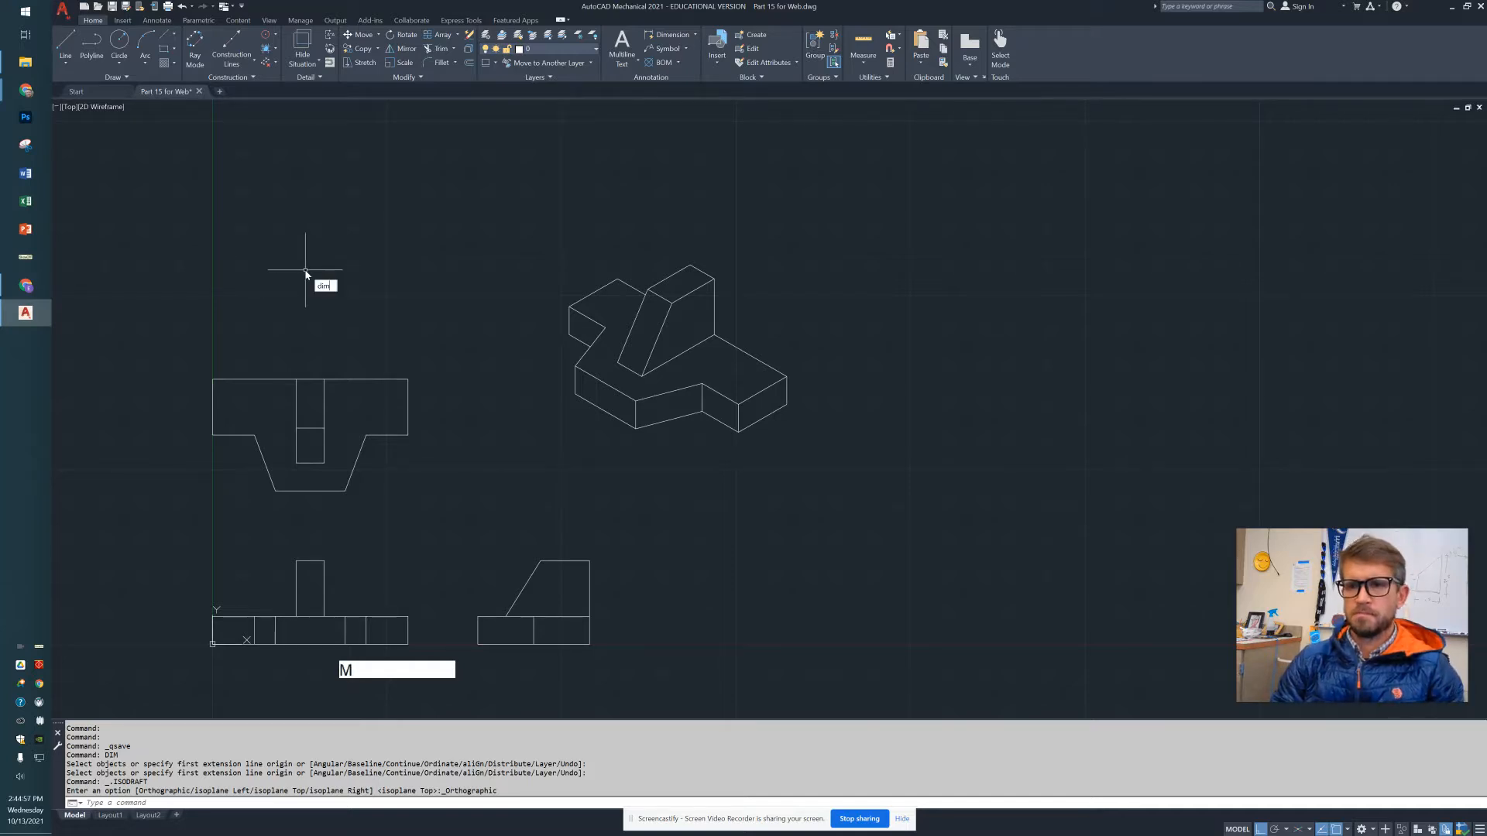
{"action": "type", "text": "dim"}
{"action": "key", "text": "Return"}
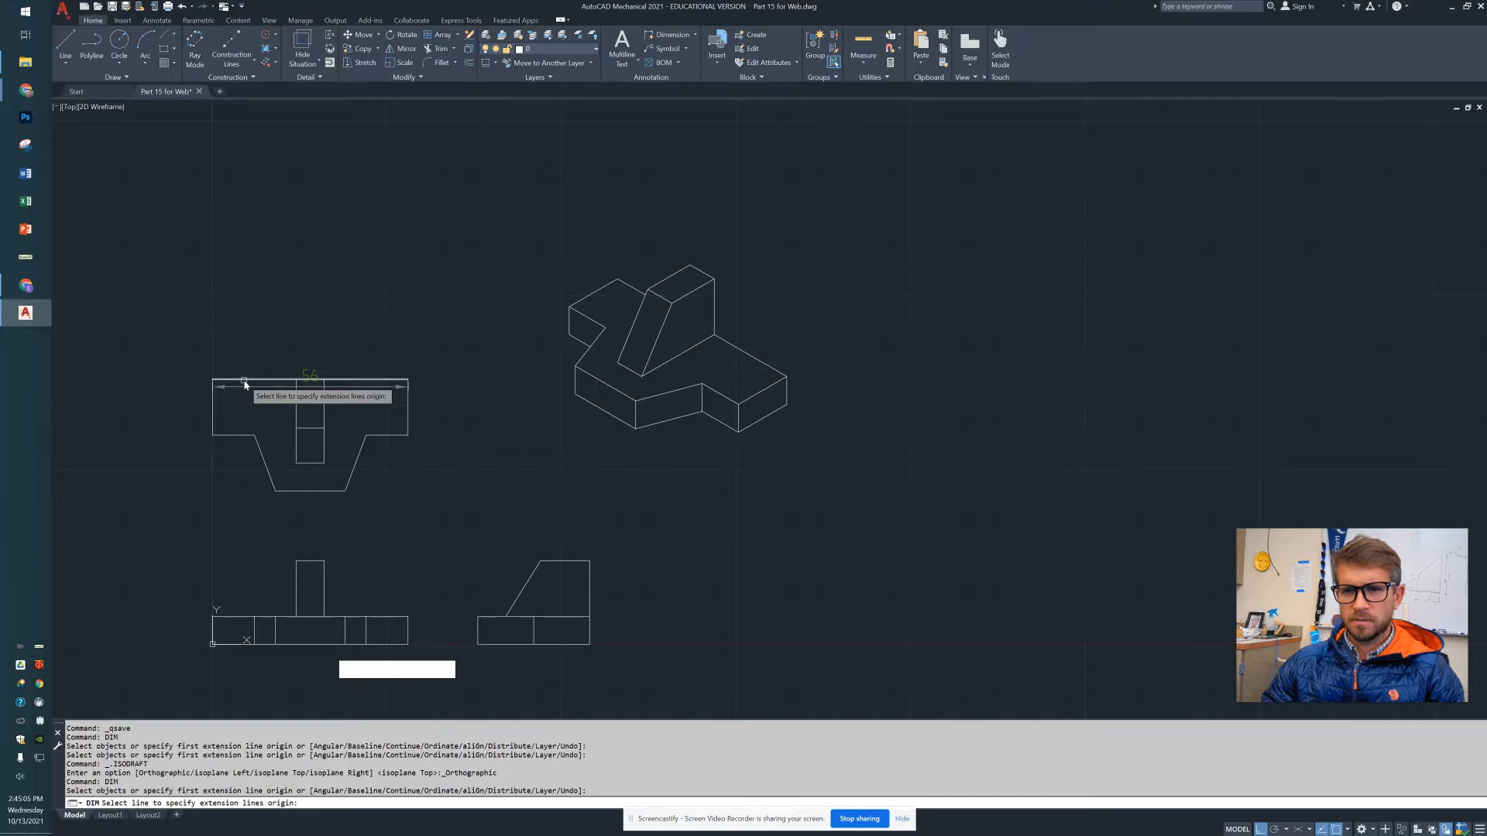
{"action": "left_click", "coordinate": [213, 380]}
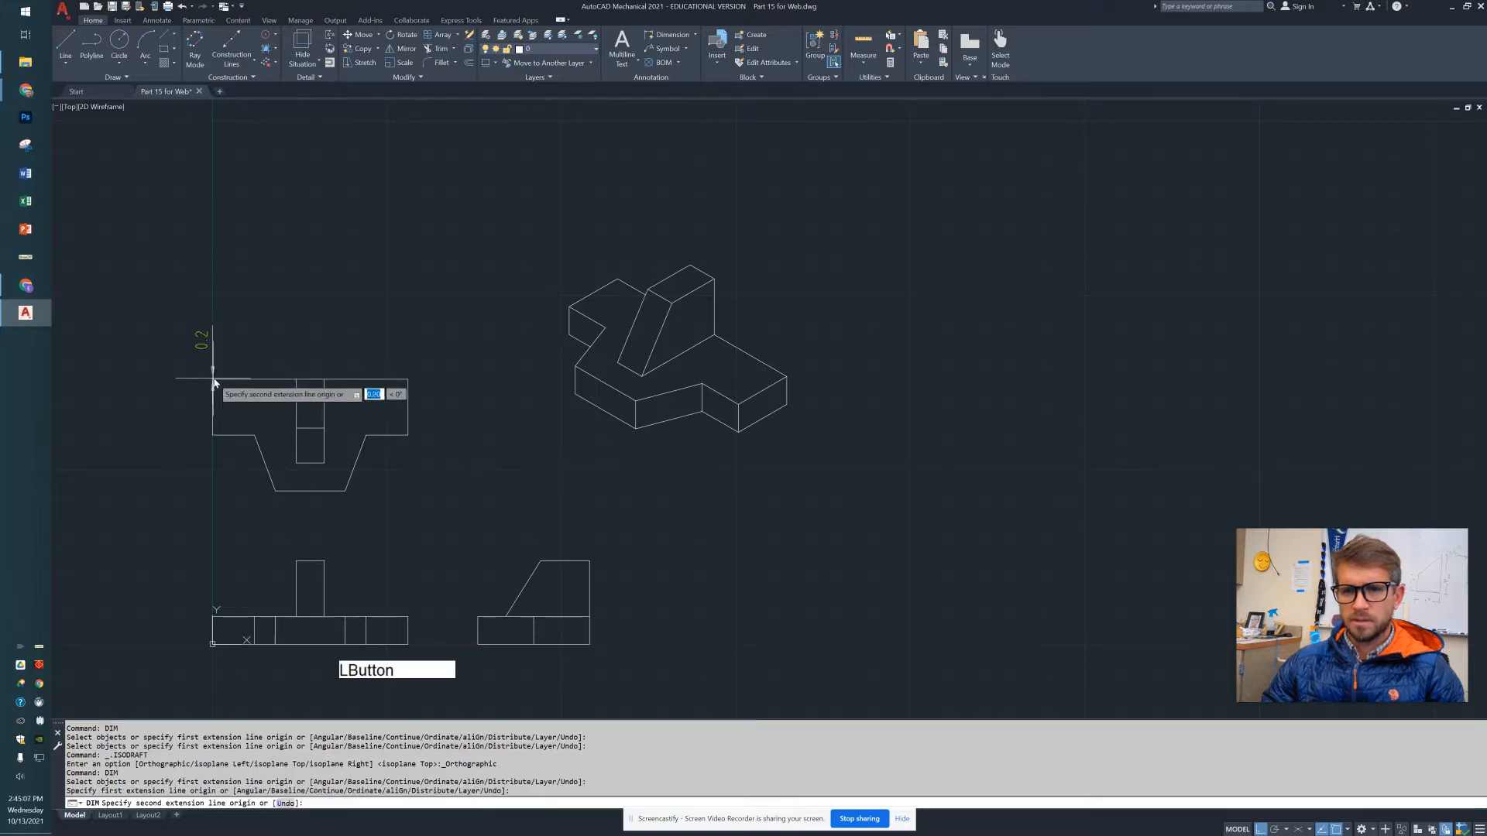
{"action": "left_click", "coordinate": [409, 379]}
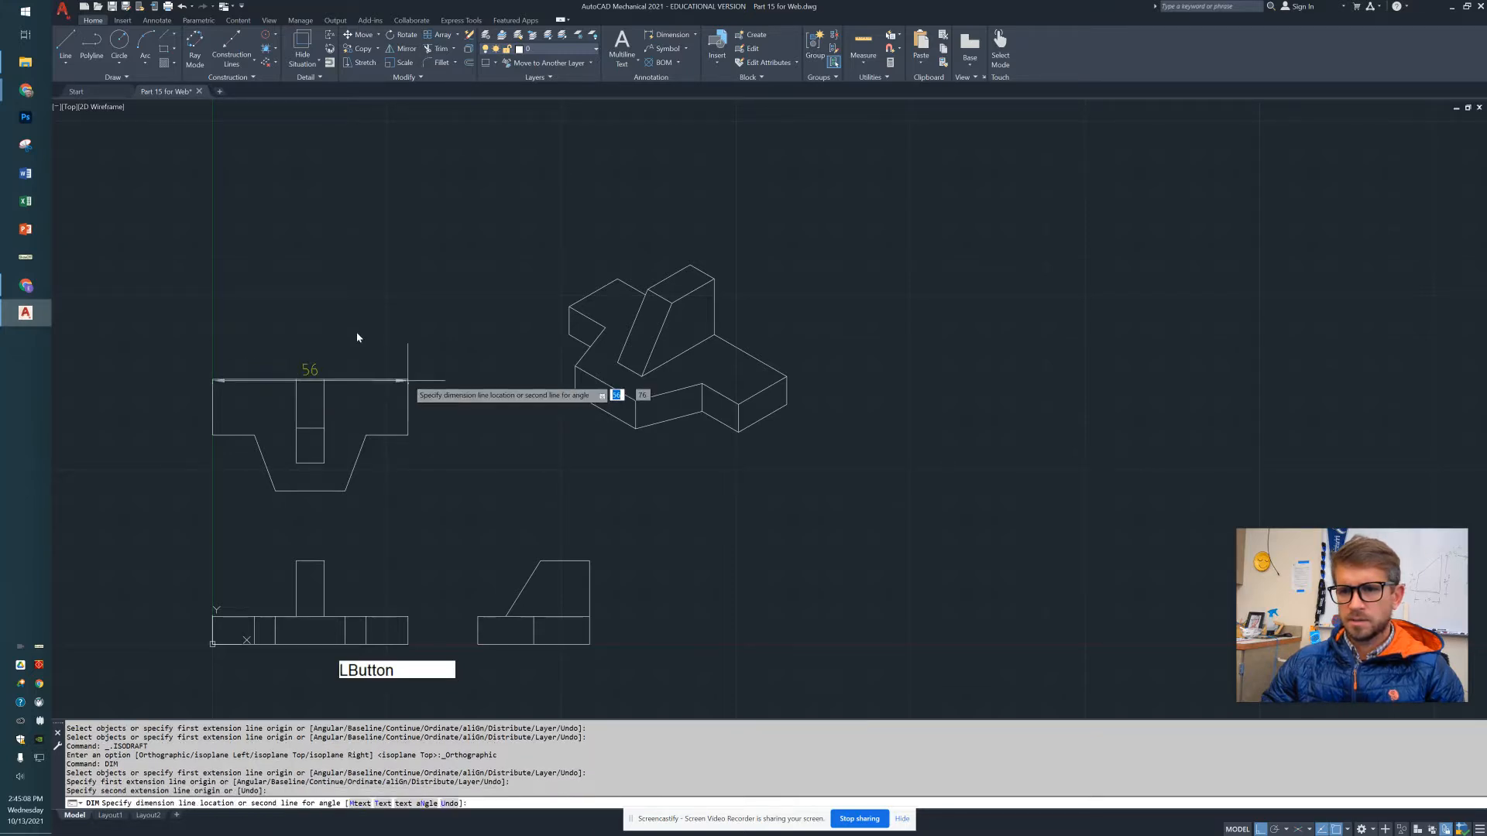
{"action": "left_click", "coordinate": [312, 339]}
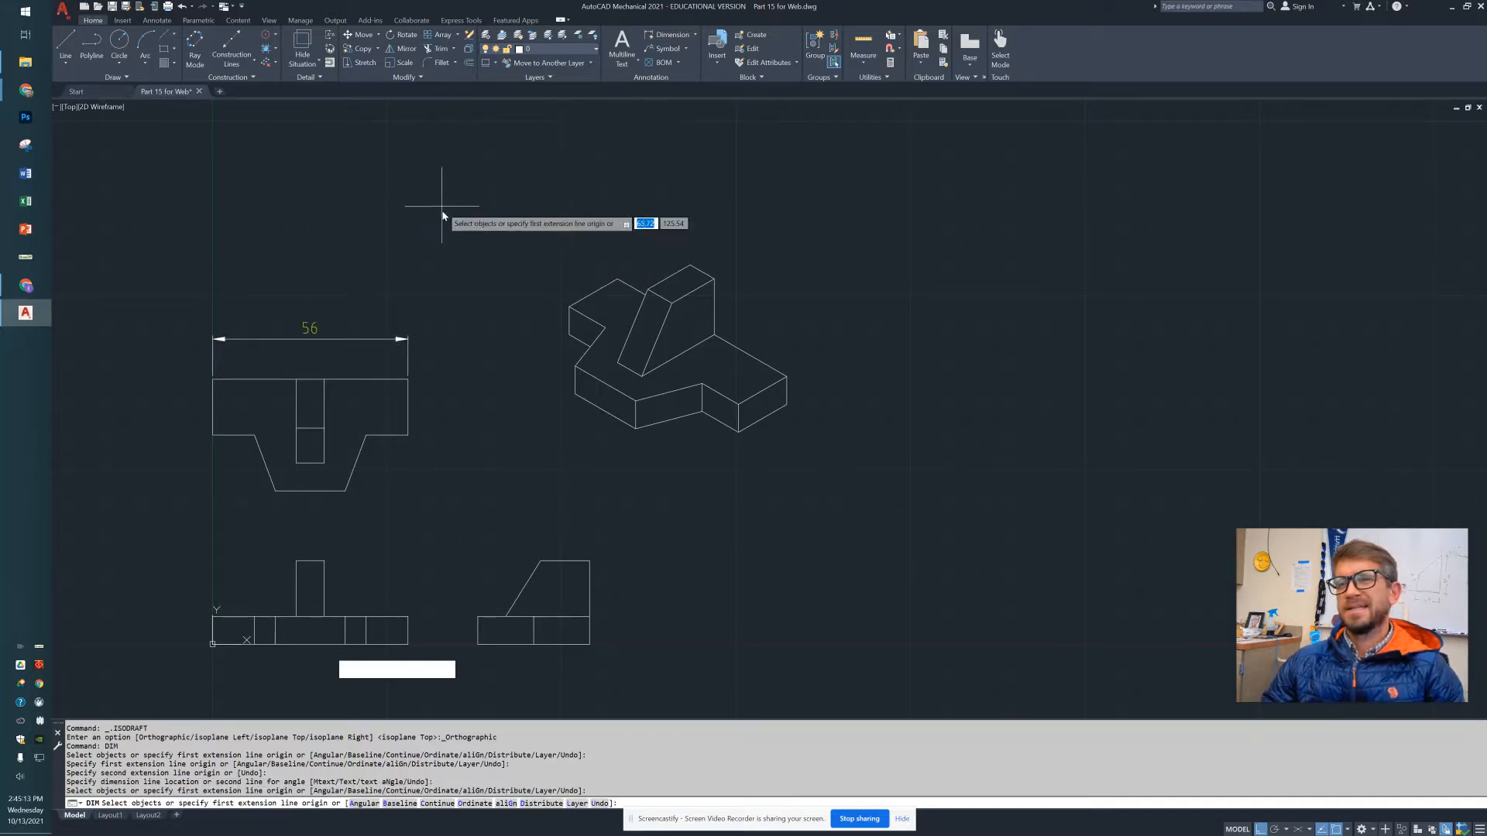
{"action": "left_click", "coordinate": [489, 39]}
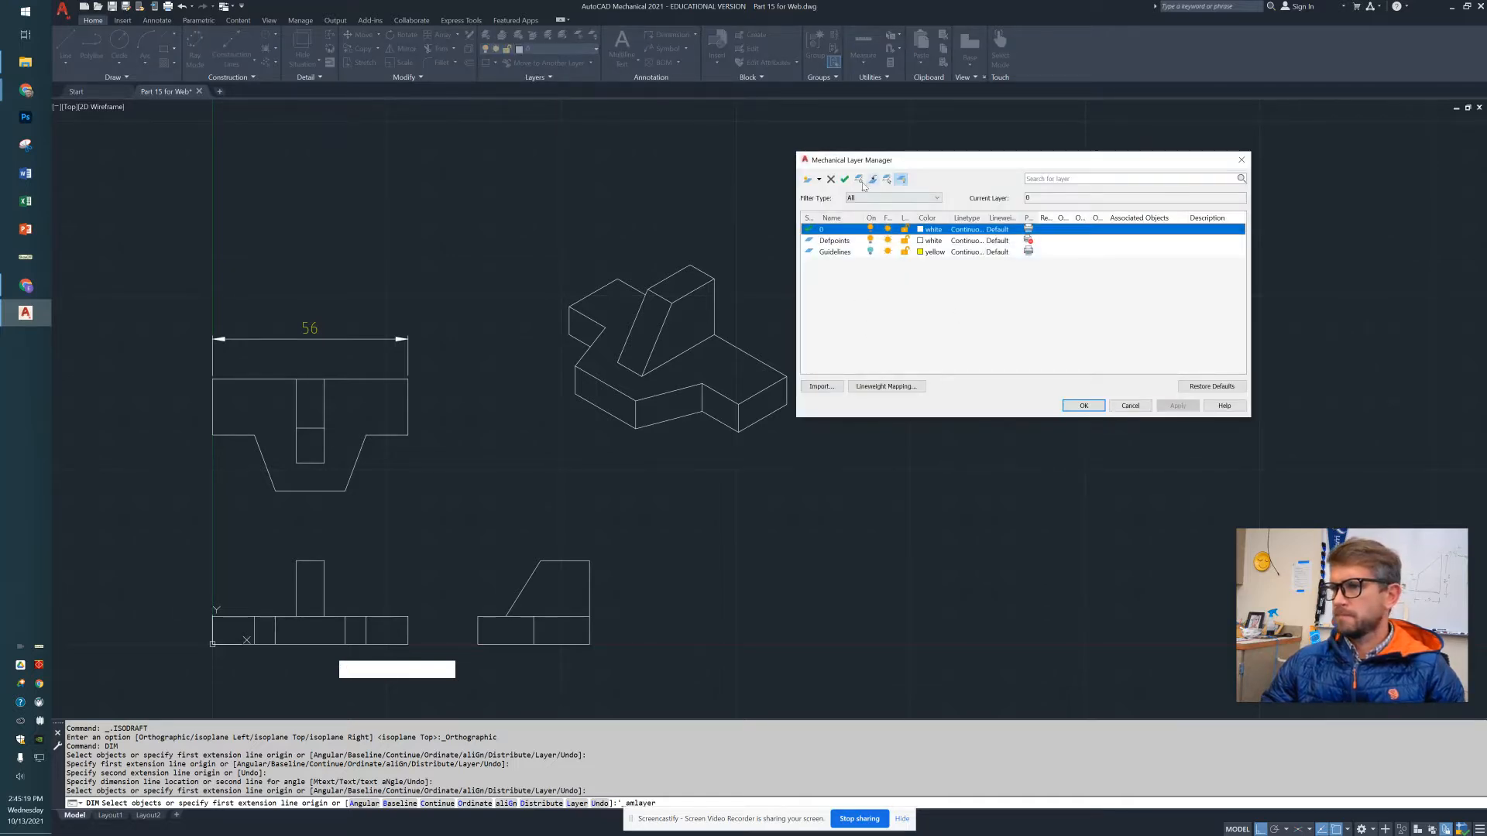
{"action": "left_click", "coordinate": [806, 181]}
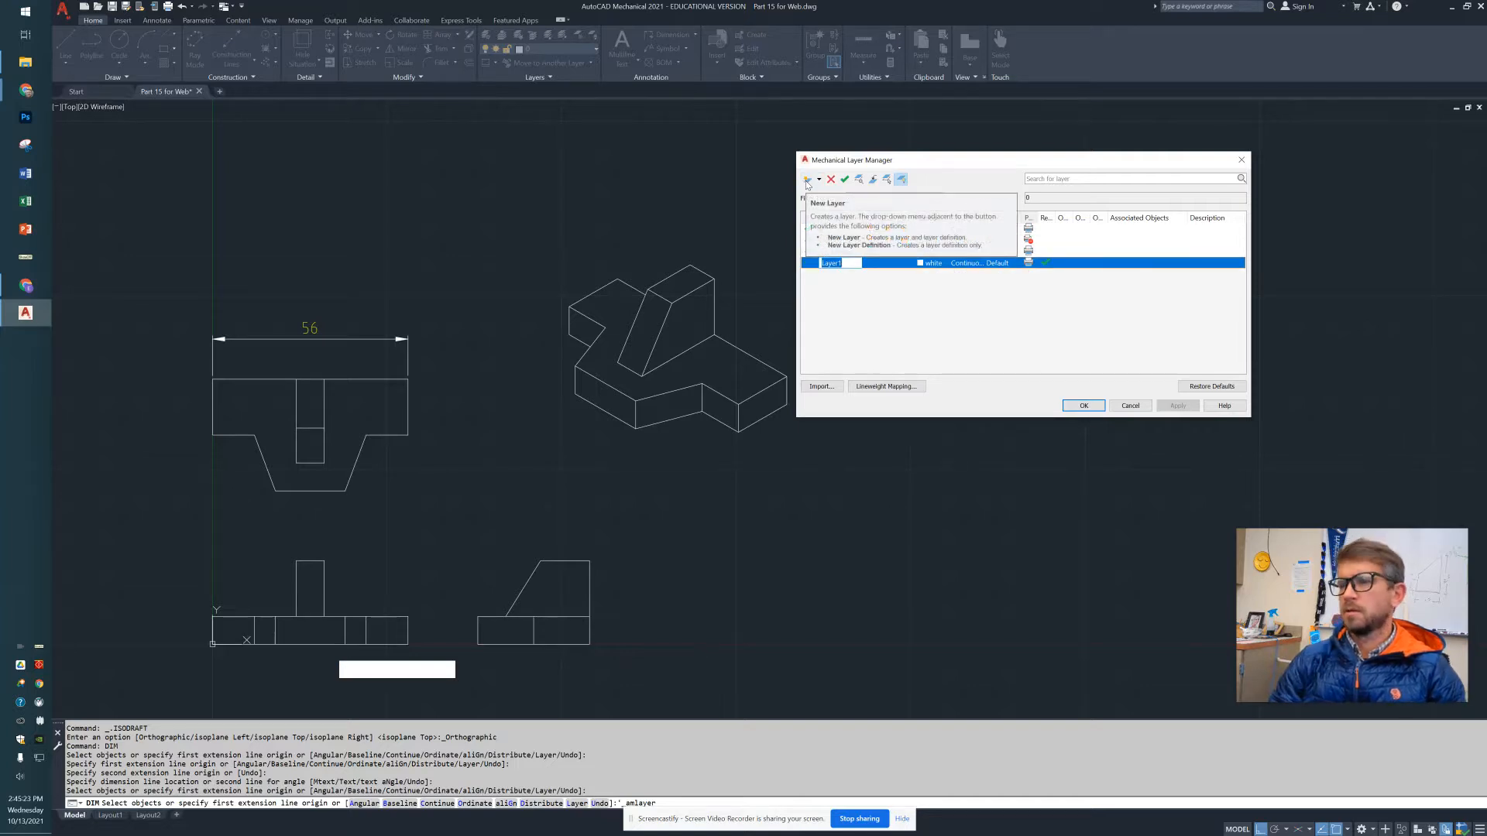
{"action": "key", "text": "Escape"}
{"action": "key", "text": "Escape"}
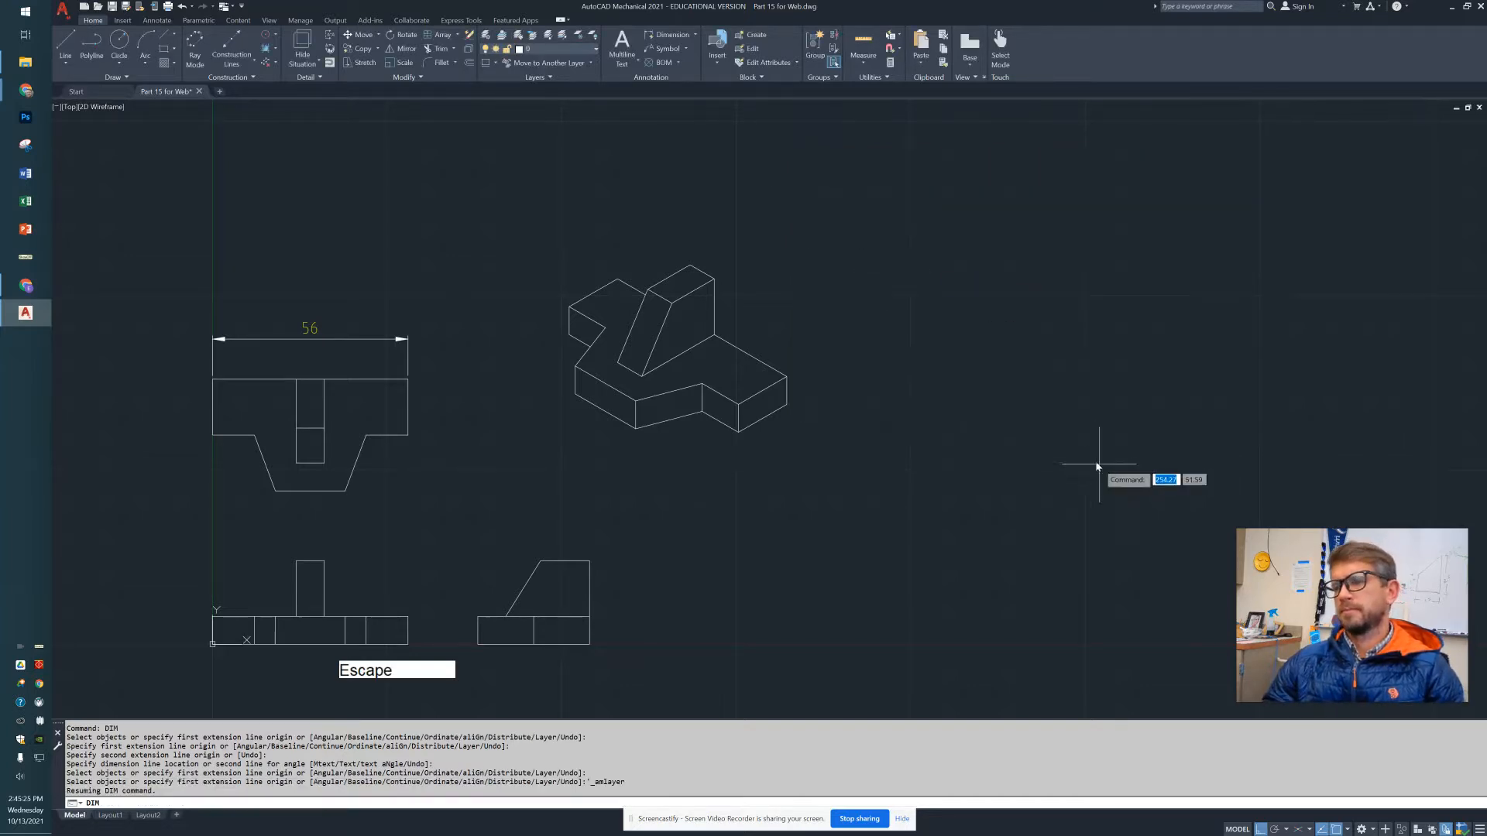
{"action": "type", "text": "lay"}
{"action": "key", "text": "Return"}
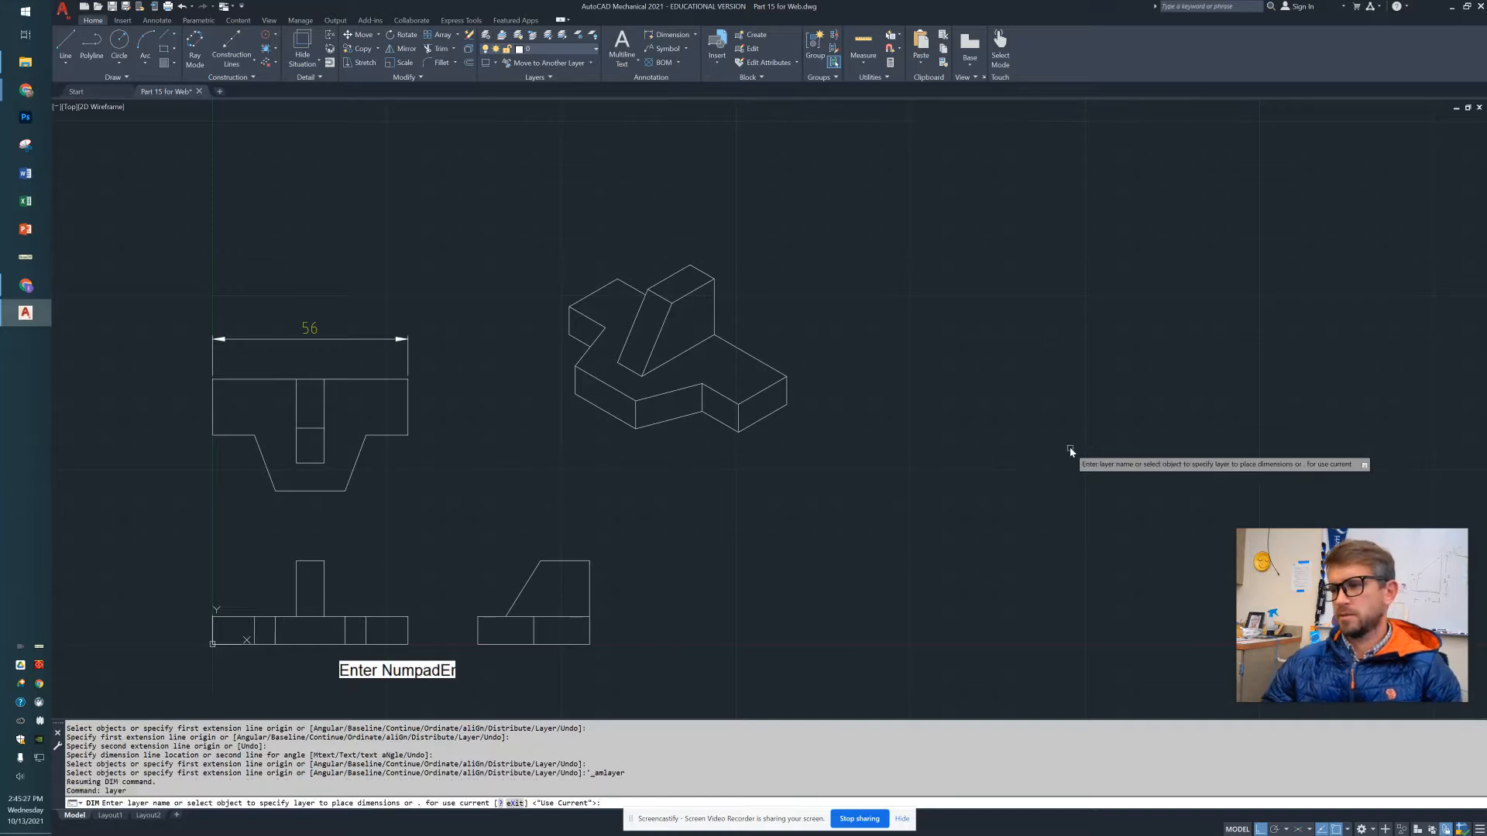
{"action": "key", "text": "Escape"}
{"action": "key", "text": "Escape"}
- Create a new layer named dim and set its color to blue
{"action": "type", "text": "layer"}
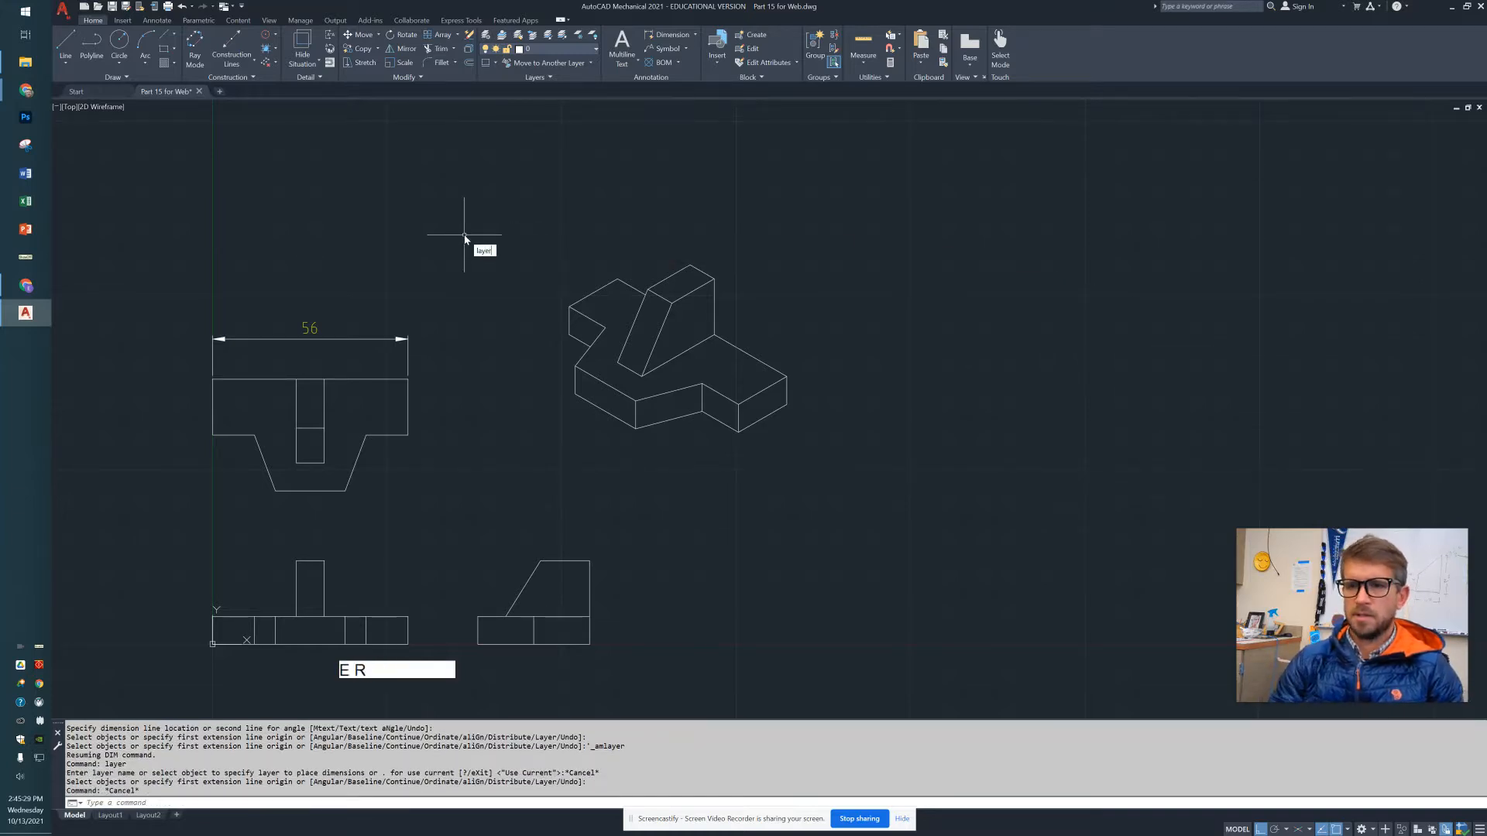
{"action": "key", "text": "Return"}
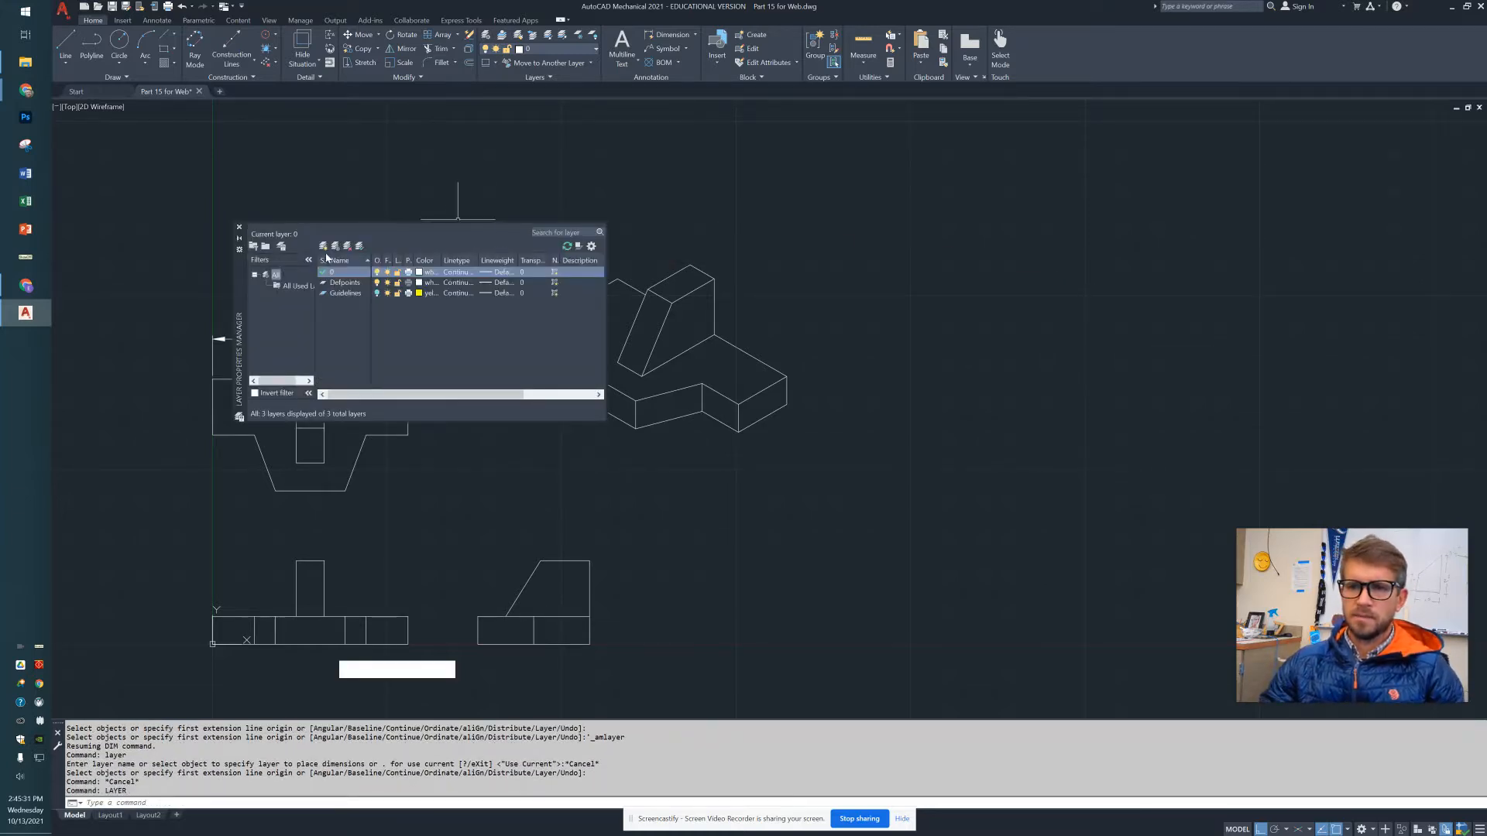
{"action": "left_click", "coordinate": [324, 246]}
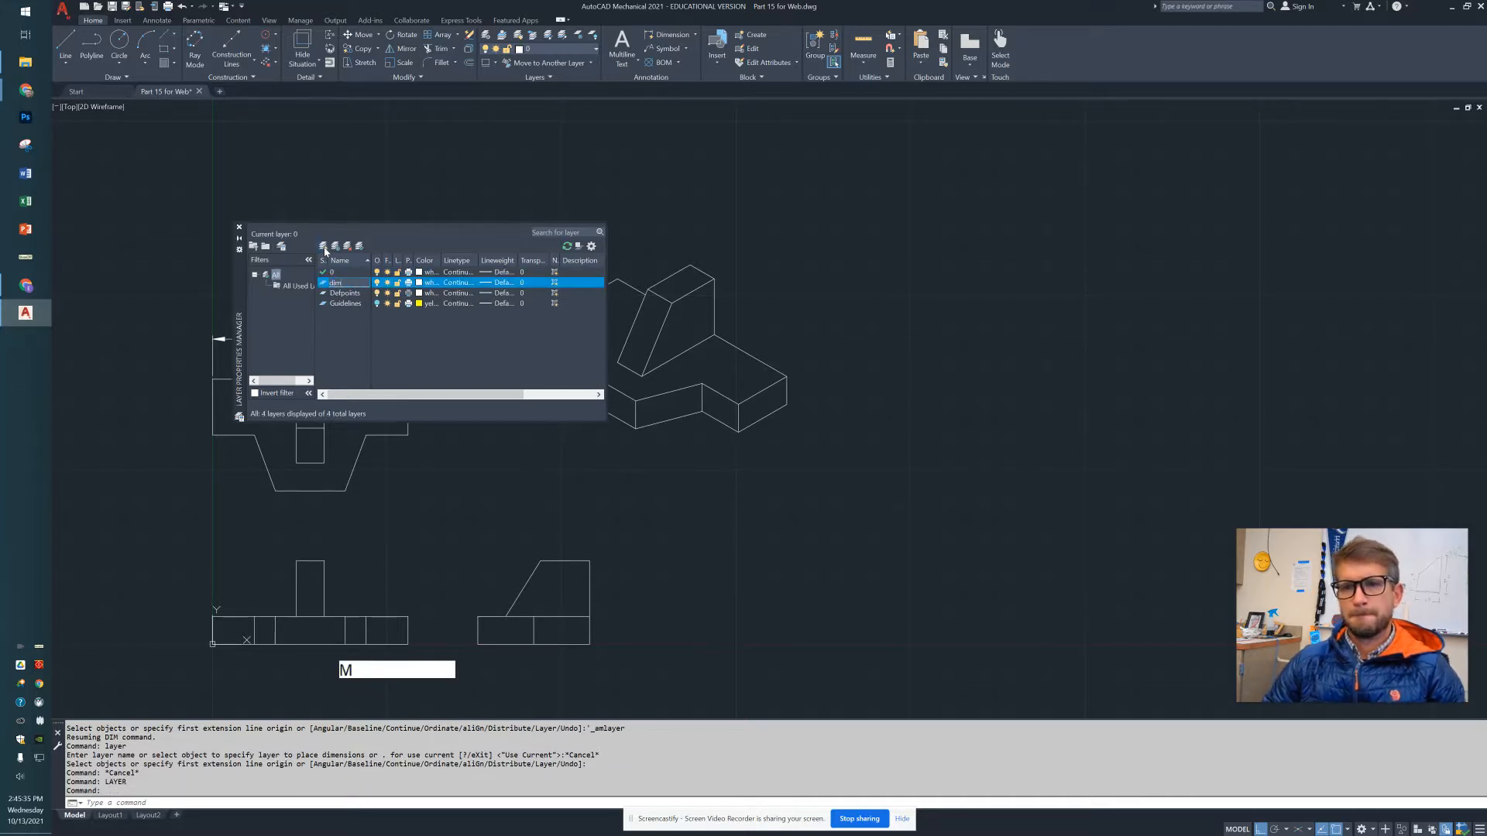
{"action": "type", "text": "dim"}
{"action": "key", "text": "Return"}
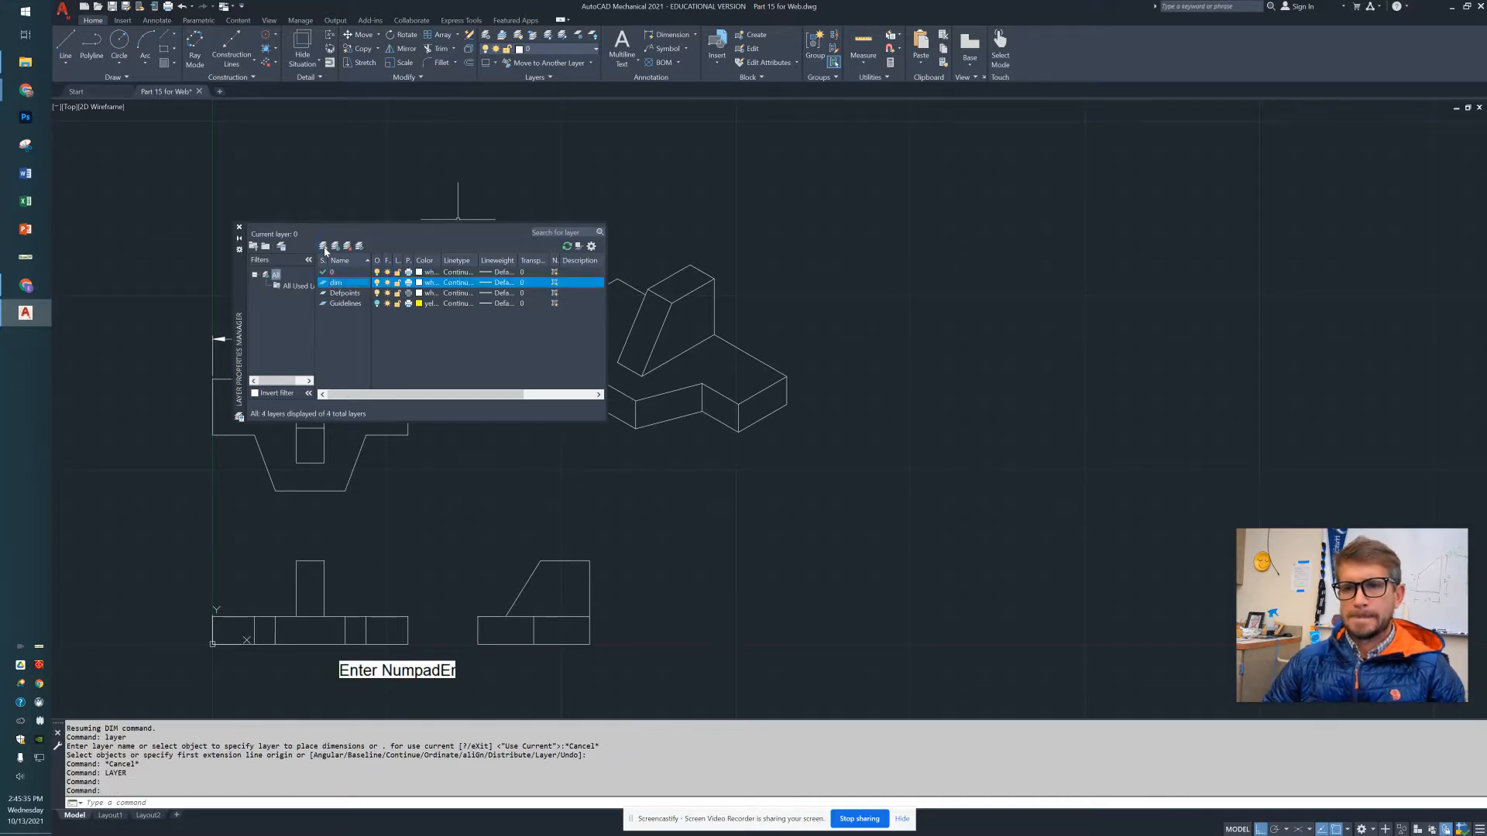
{"action": "left_click", "coordinate": [430, 283]}
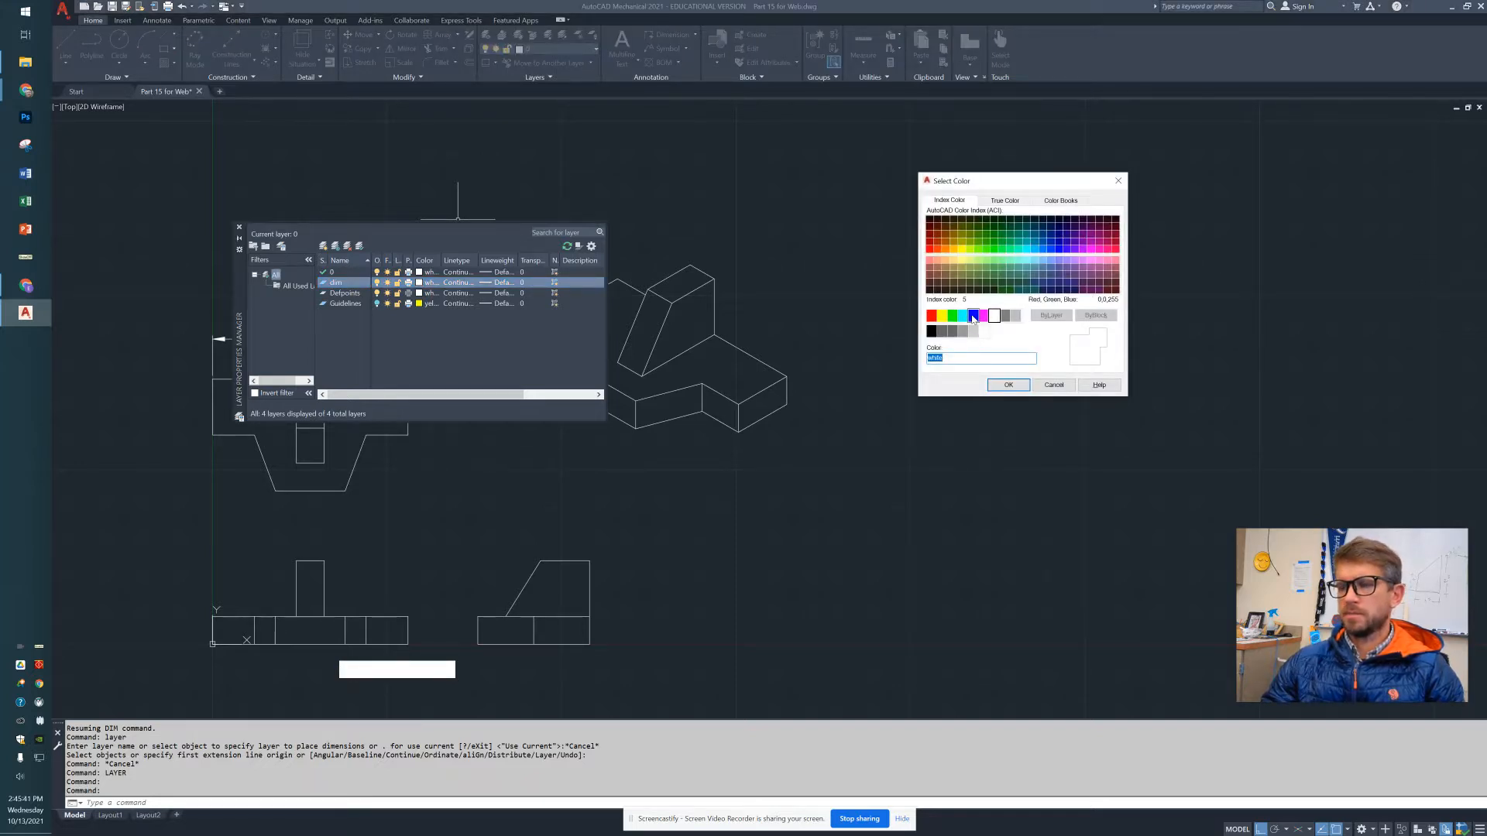
{"action": "left_click", "coordinate": [974, 316]}
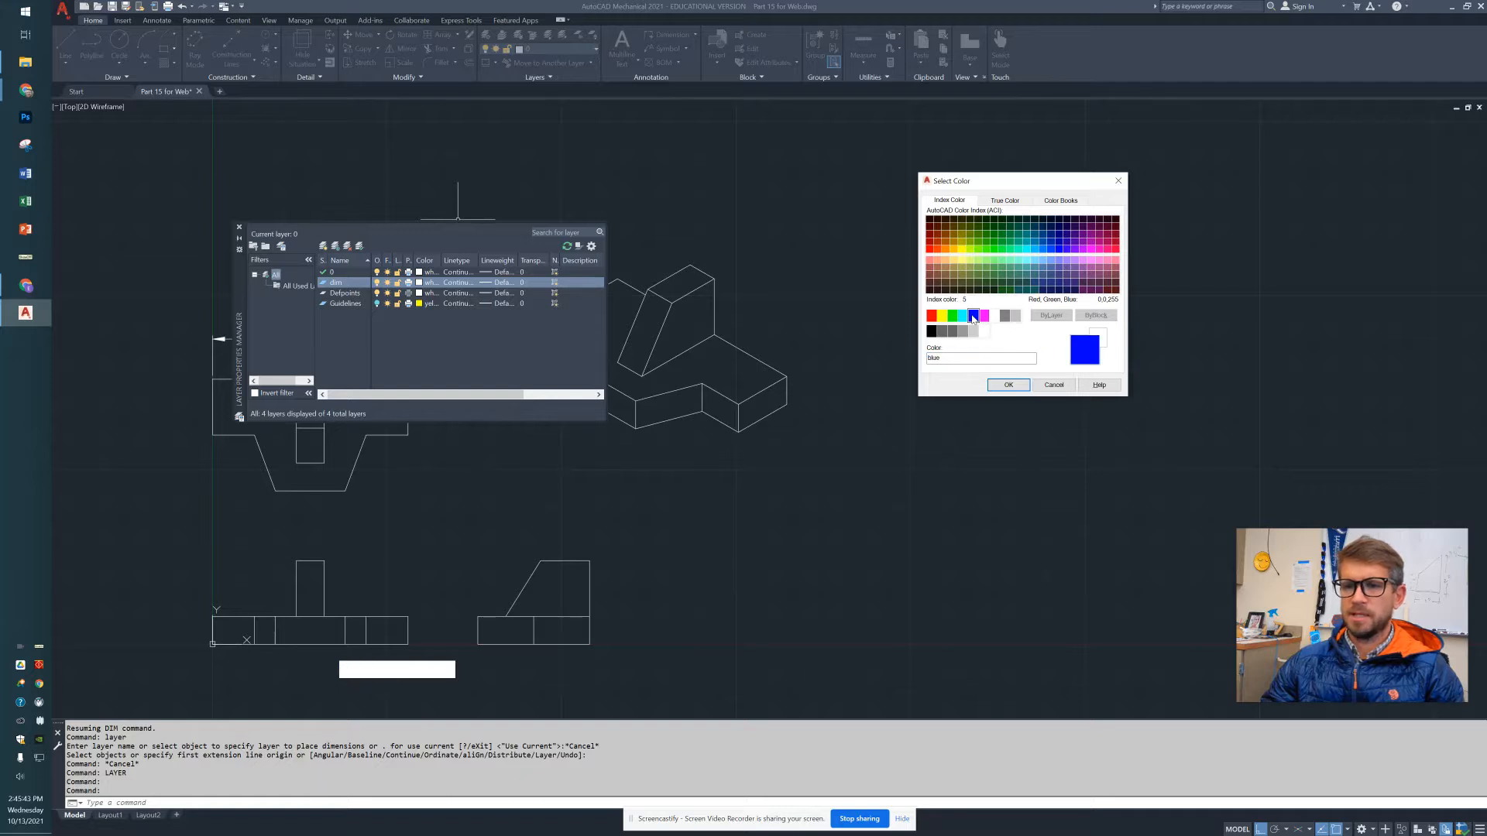
{"action": "left_click", "coordinate": [1006, 386]}
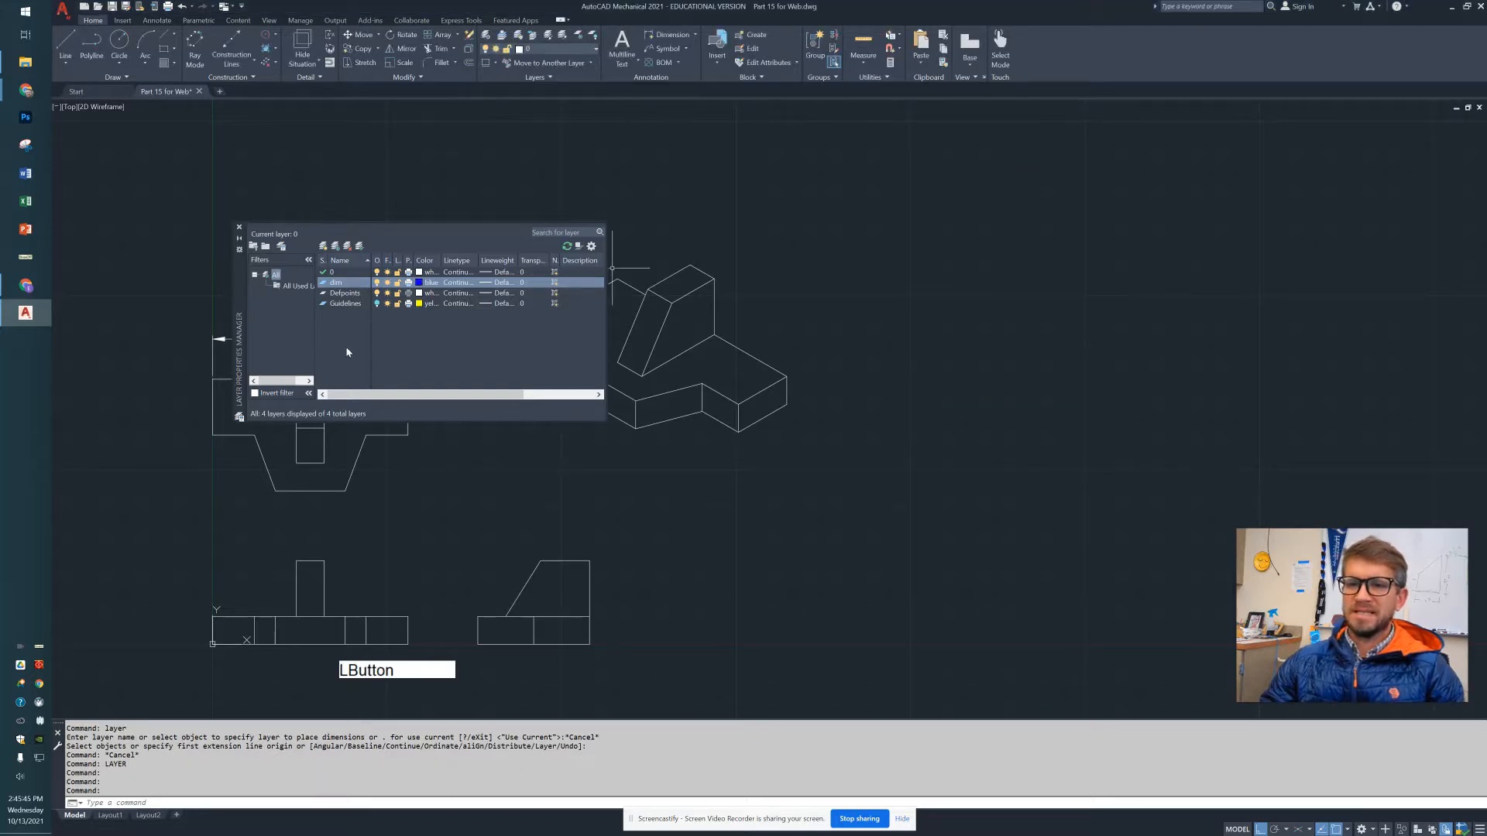
{"action": "left_click", "coordinate": [239, 227]}
{"action": "left_click", "coordinate": [310, 329]}
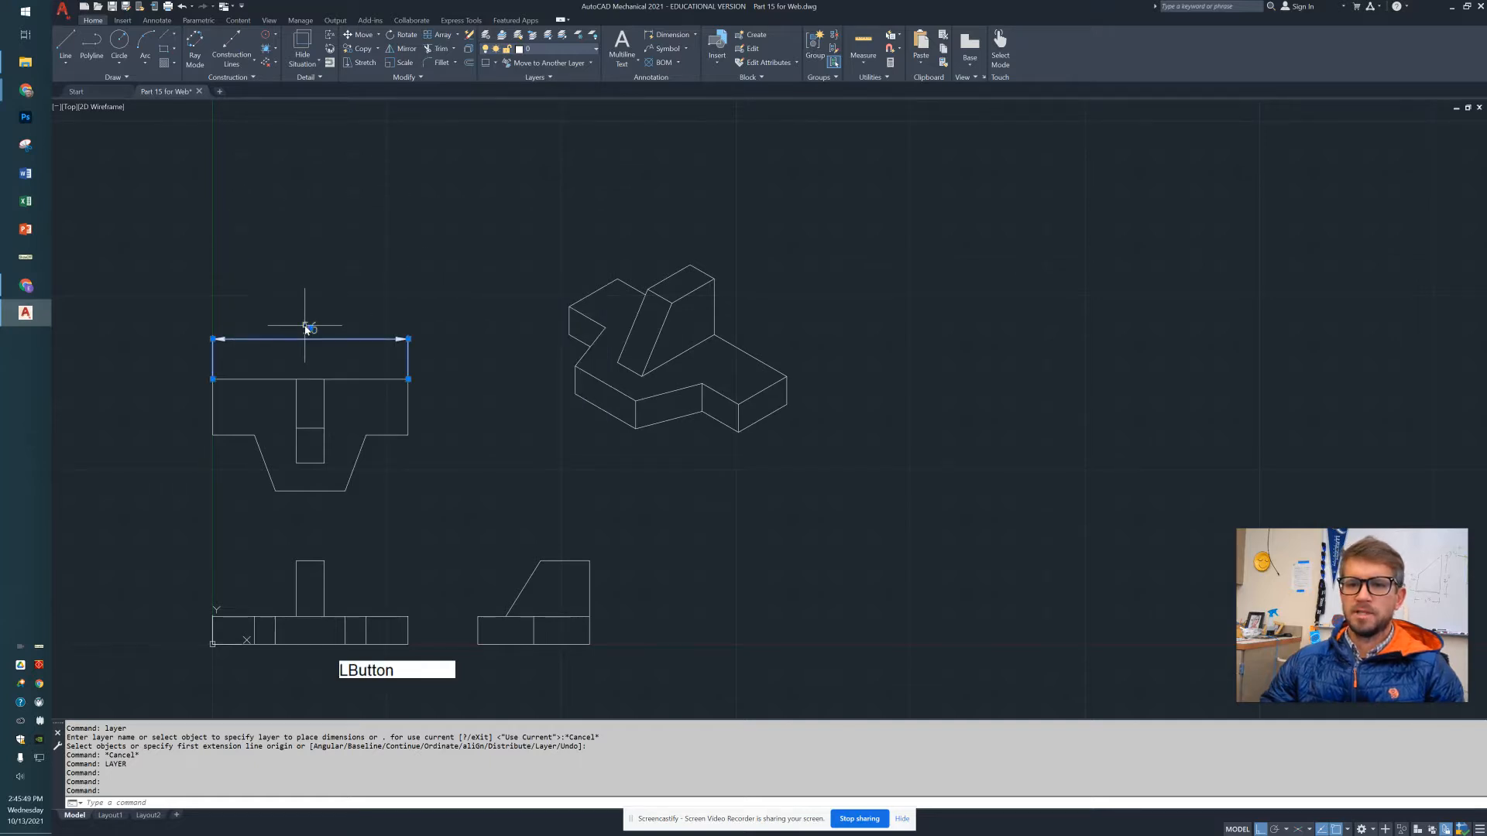
{"action": "key", "text": "Escape"}
{"action": "key", "text": "Escape"}
{"action": "key", "text": "Escape"}
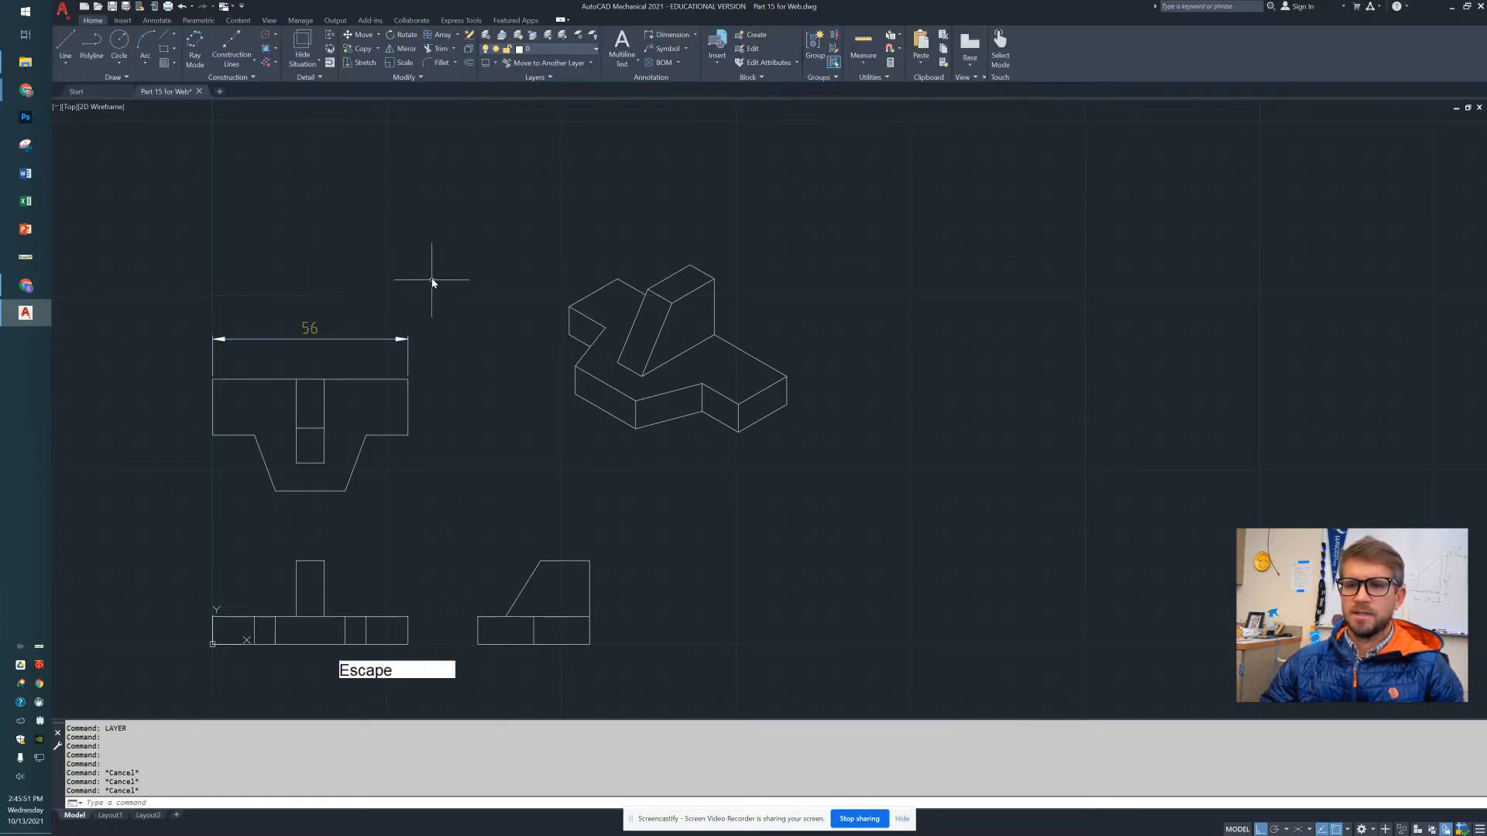
{"action": "left_click", "coordinate": [436, 275]}
{"action": "left_click", "coordinate": [178, 356]}
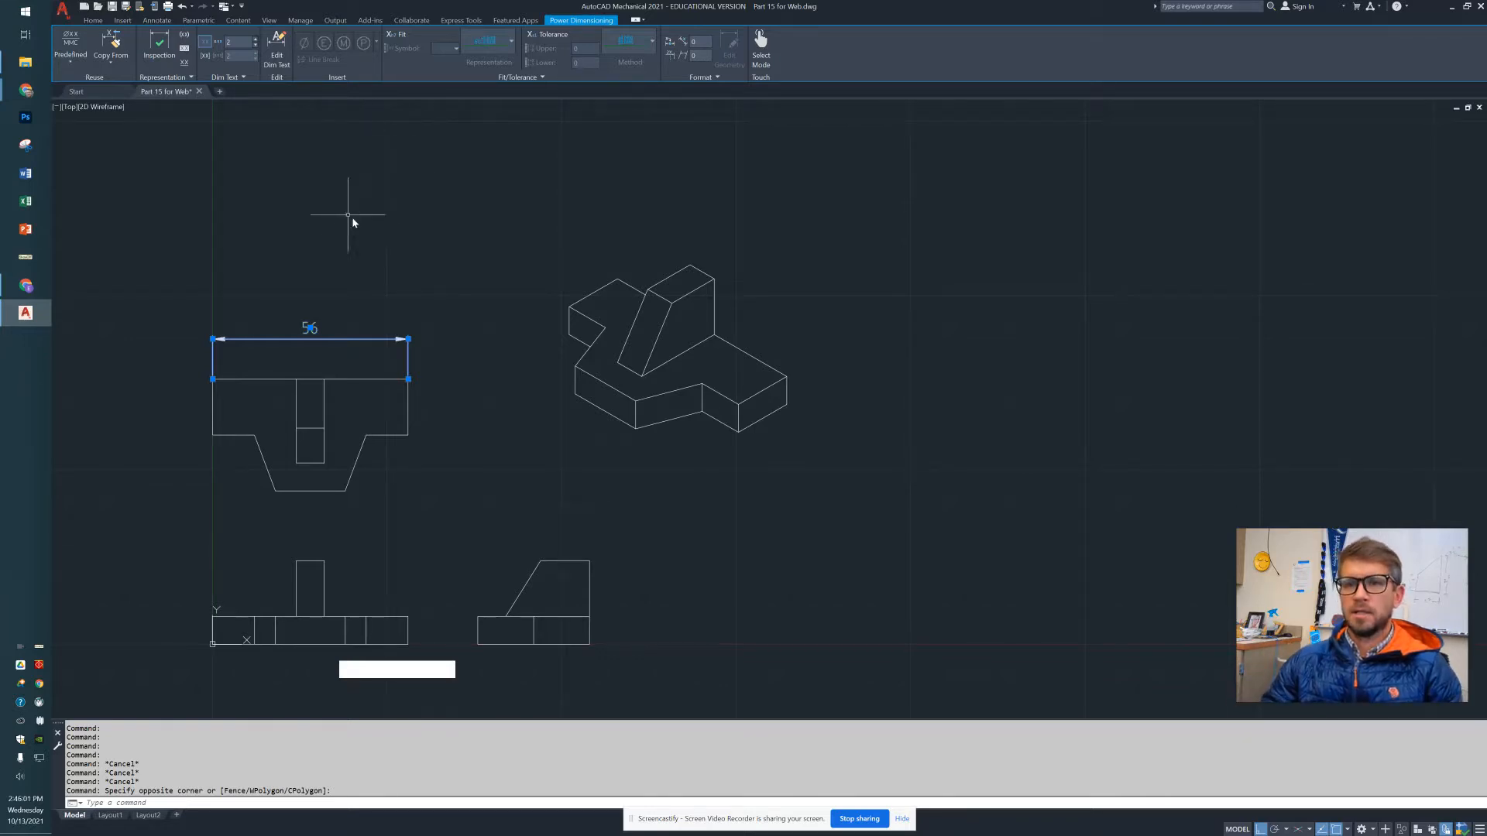
{"action": "key", "text": "Escape"}
- Move the top view's overall width dimension to the dim layer and clear the selection
{"action": "left_click", "coordinate": [433, 323]}
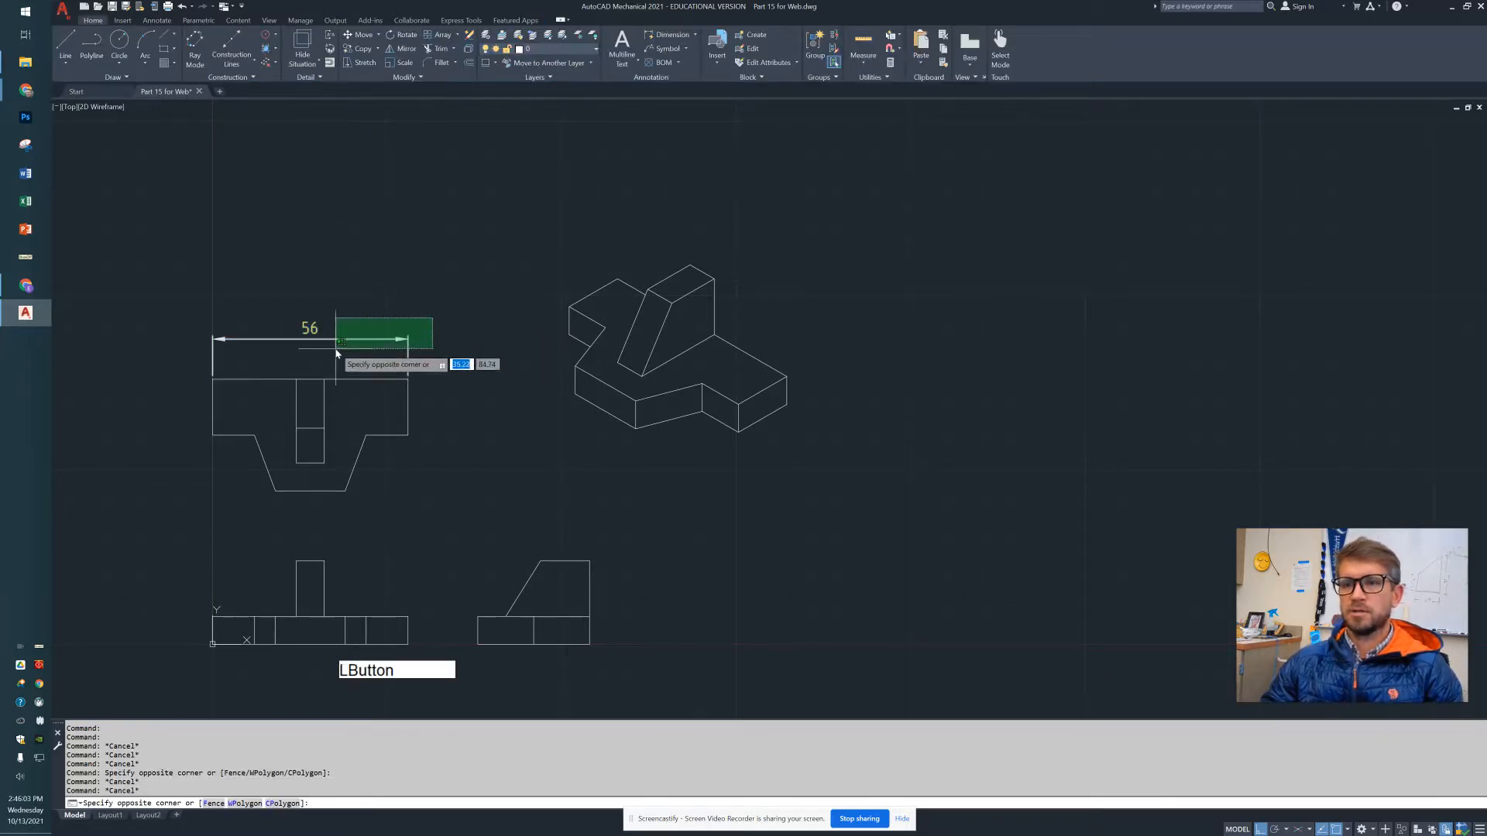
{"action": "left_click", "coordinate": [248, 349]}
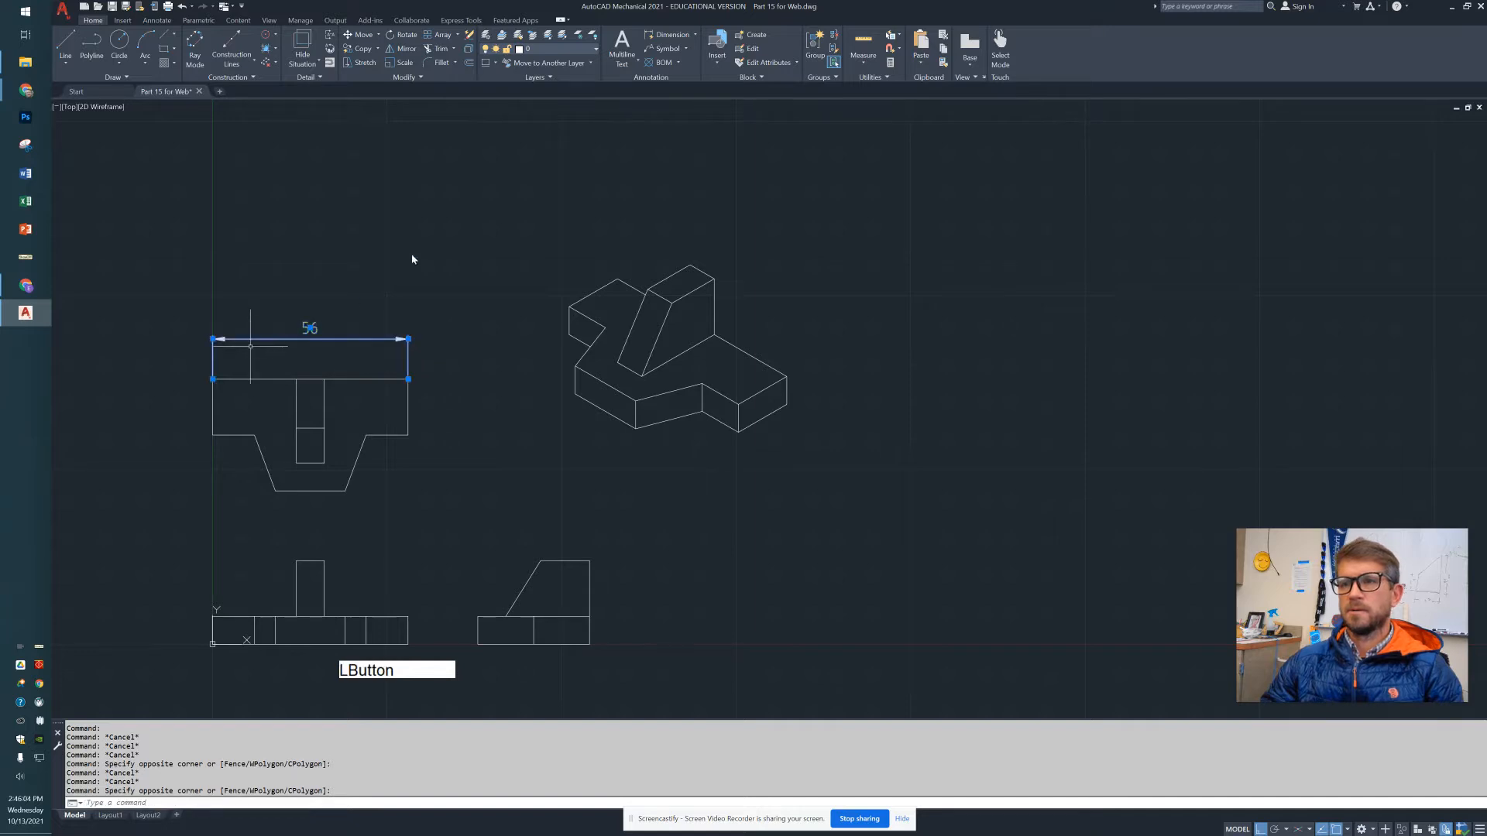
{"action": "left_click", "coordinate": [93, 20]}
{"action": "left_click", "coordinate": [557, 51]}
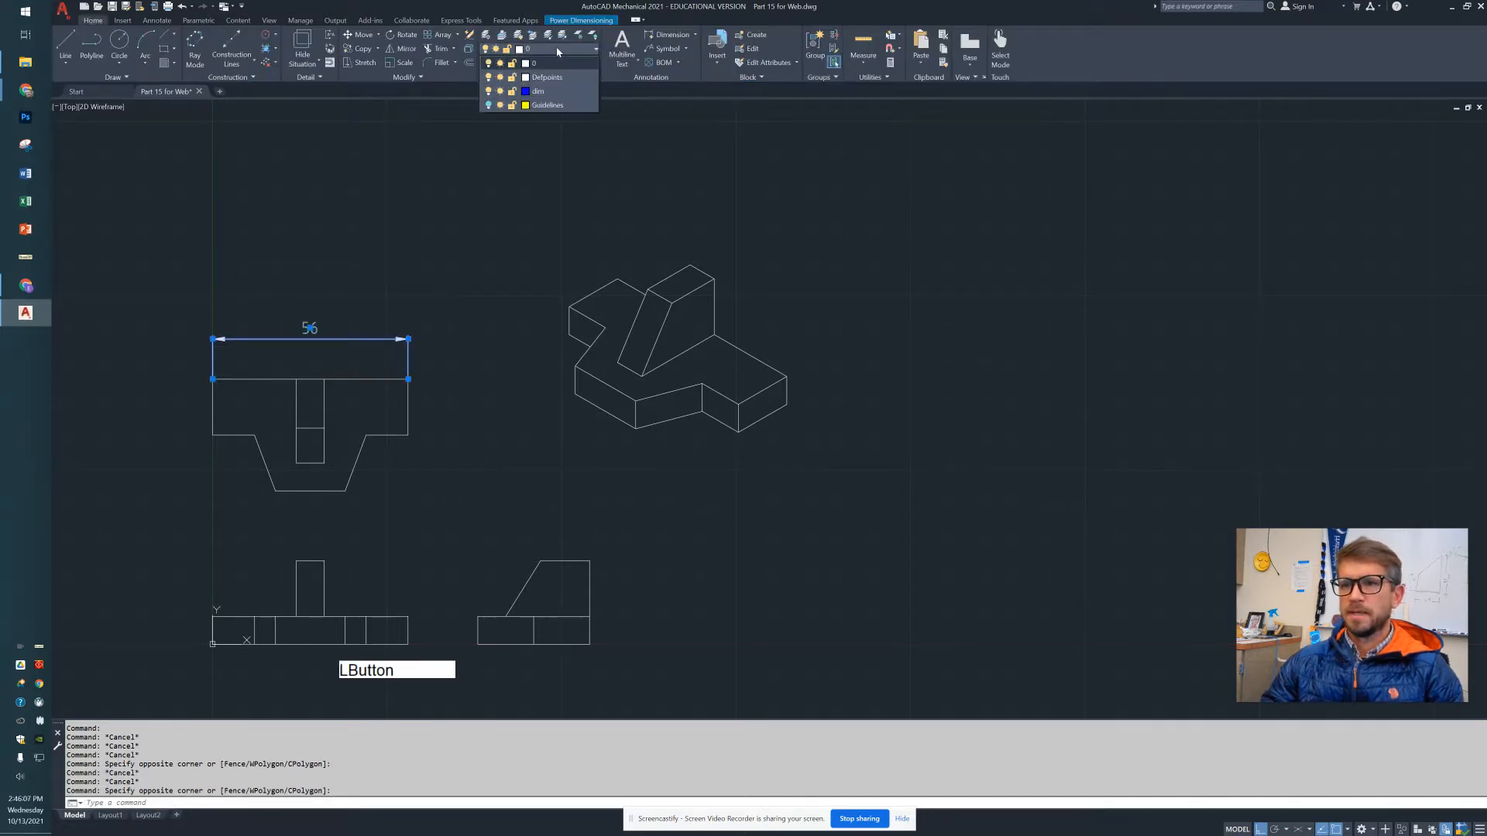
{"action": "left_click", "coordinate": [542, 92]}
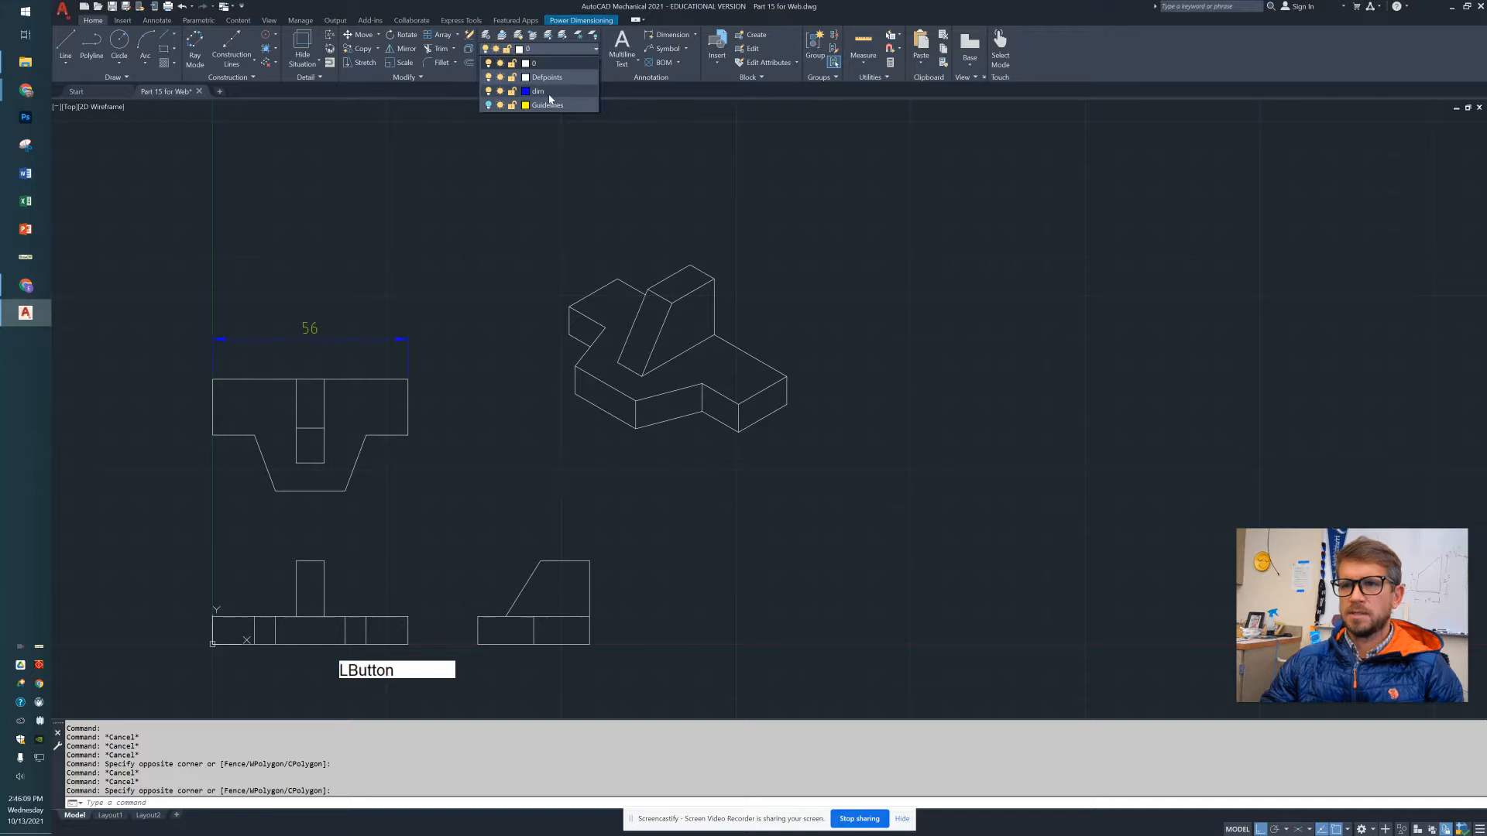
{"action": "key", "text": "Escape"}
{"action": "key", "text": "Escape"}
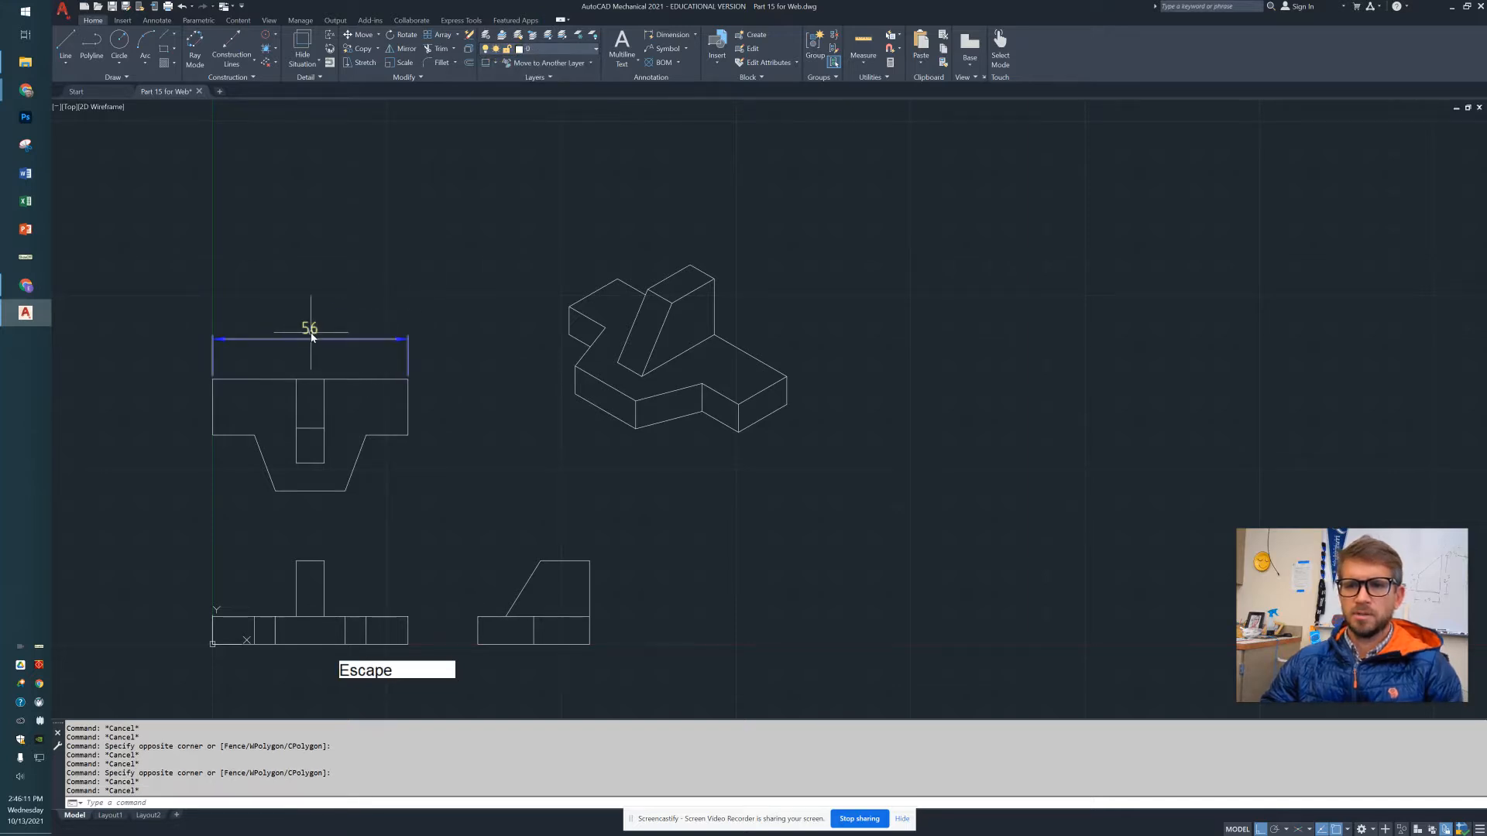
{"action": "left_click", "coordinate": [307, 335]}
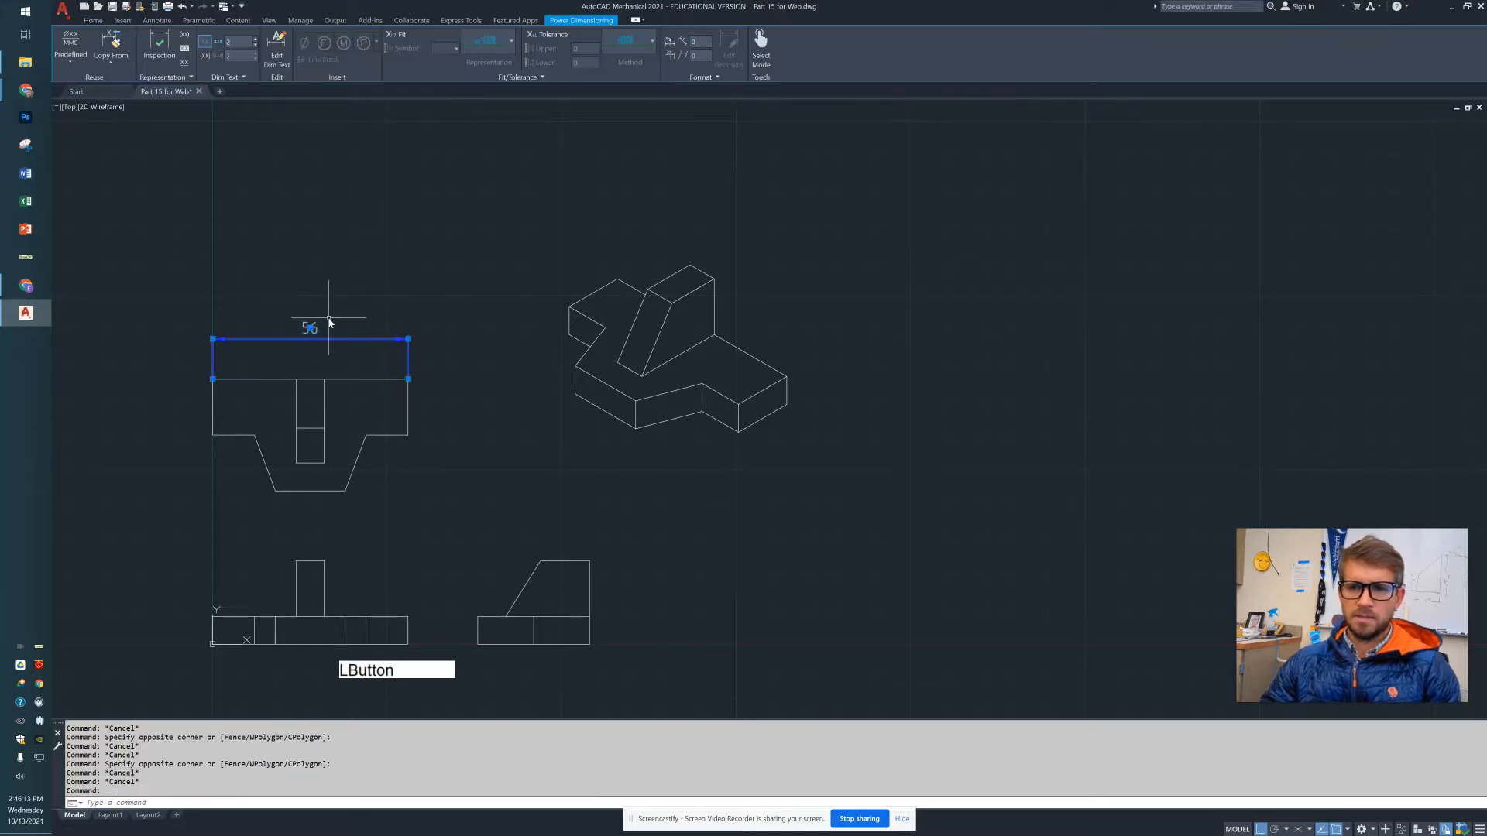
{"action": "key", "text": "Escape"}
{"action": "key", "text": "Escape"}
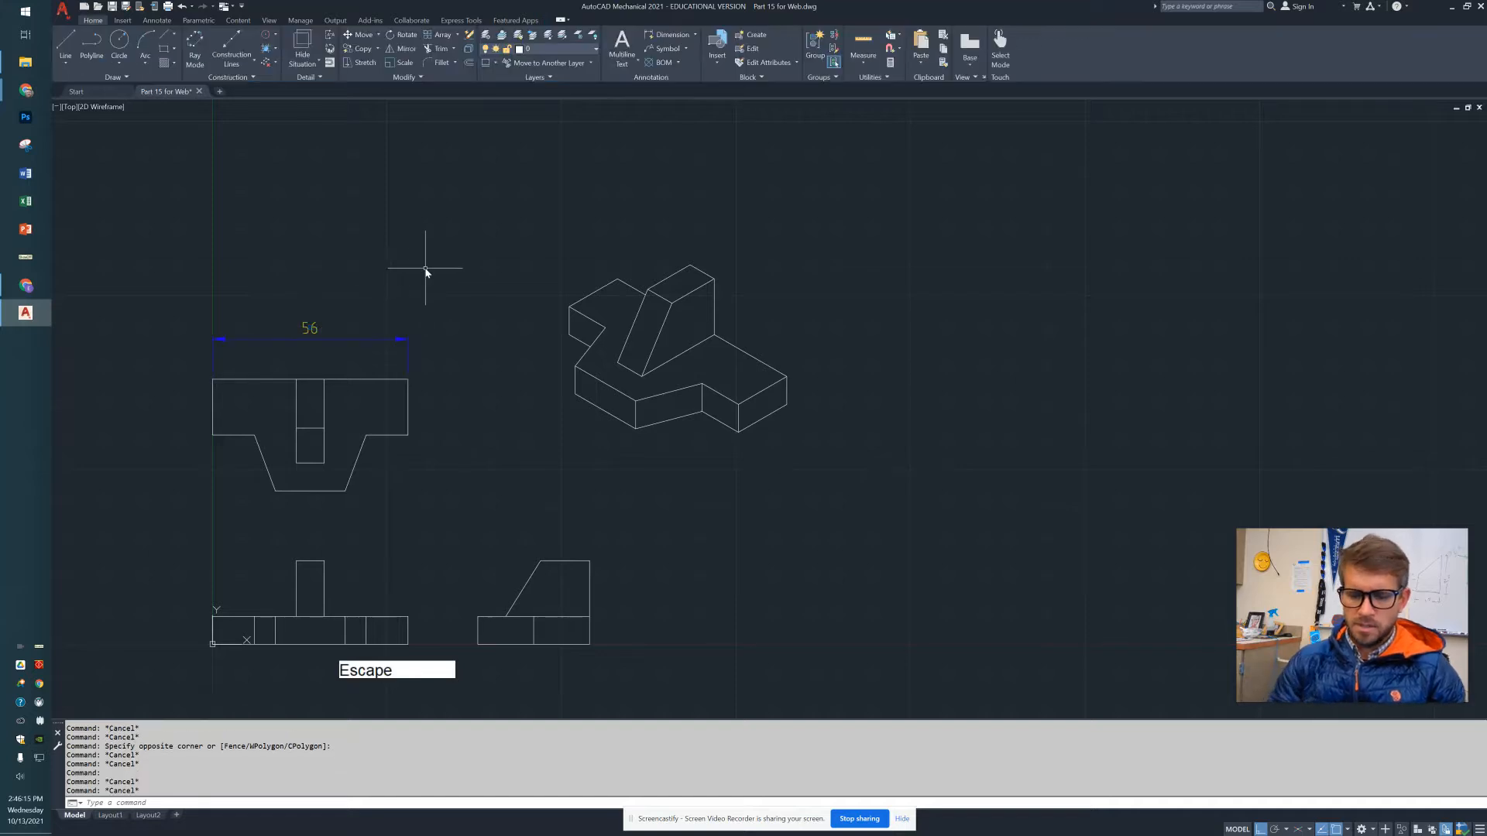
- Examine the AM_ISO dimension style and its sub-styles in the Dimension Style Manager, then close it unmodified
{"action": "type", "text": "dimstyle"}
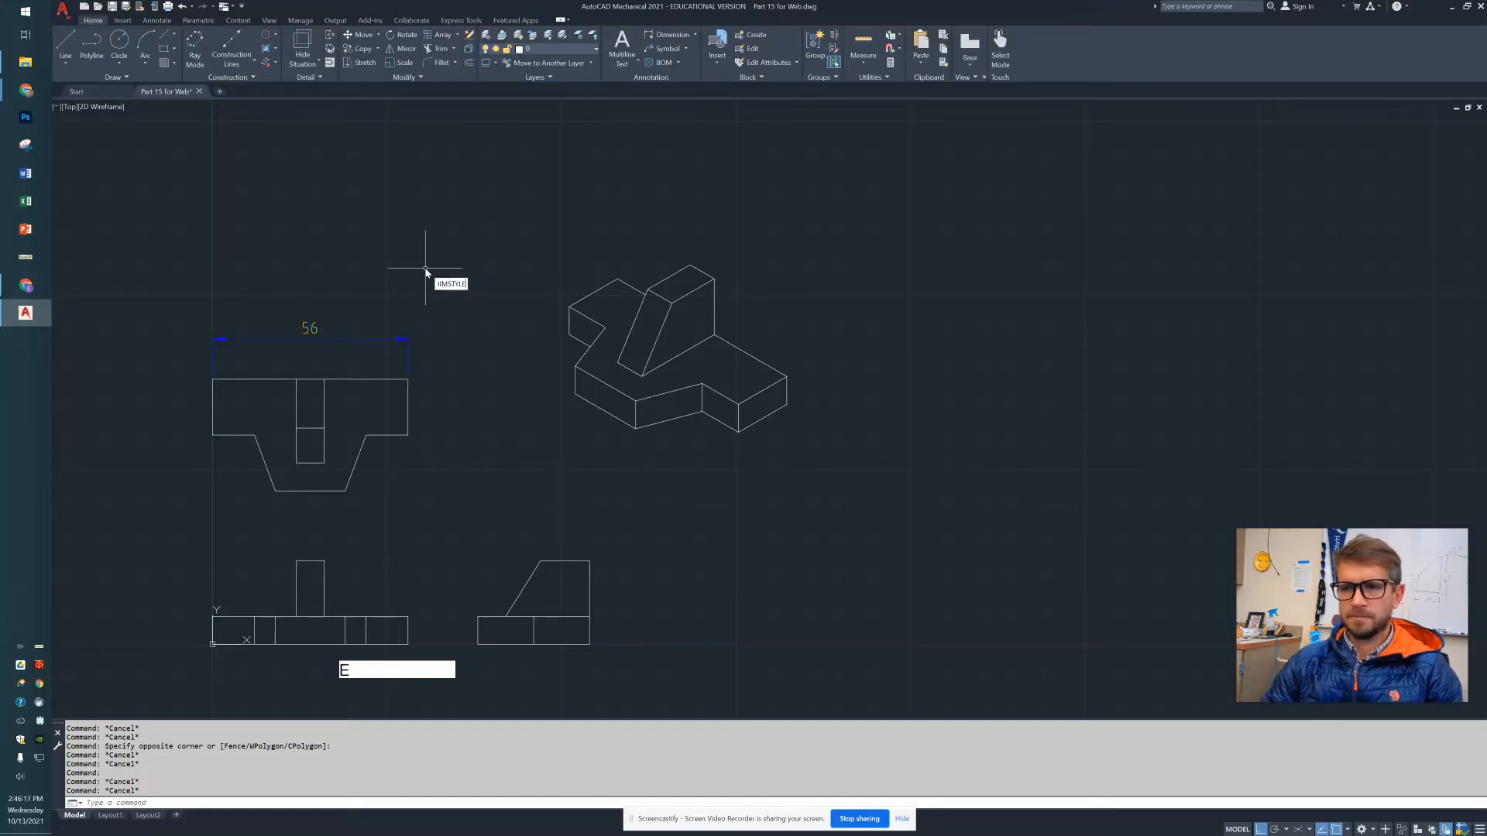
{"action": "key", "text": "Return"}
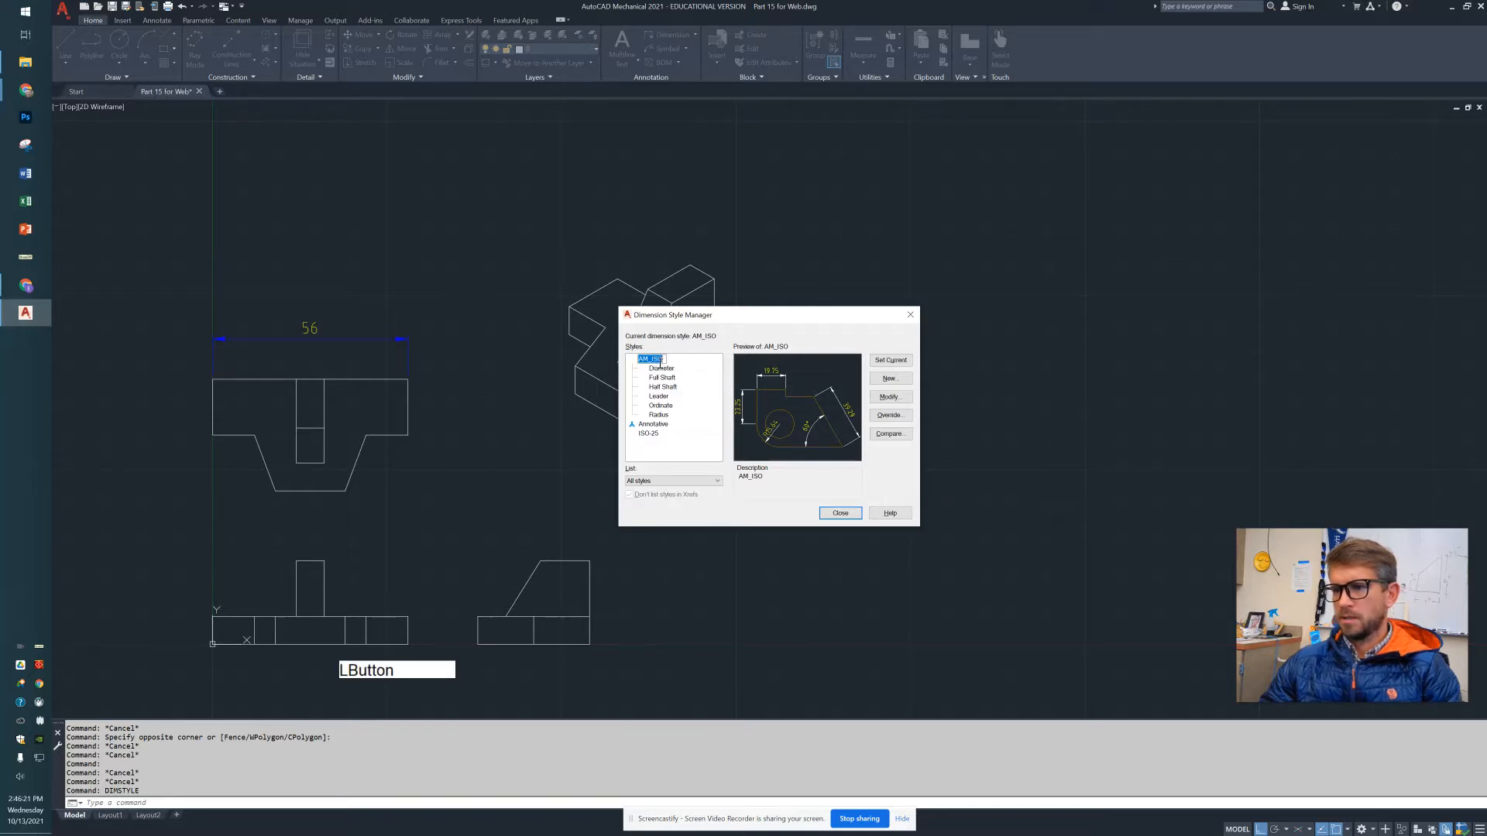
{"action": "left_click", "coordinate": [664, 377]}
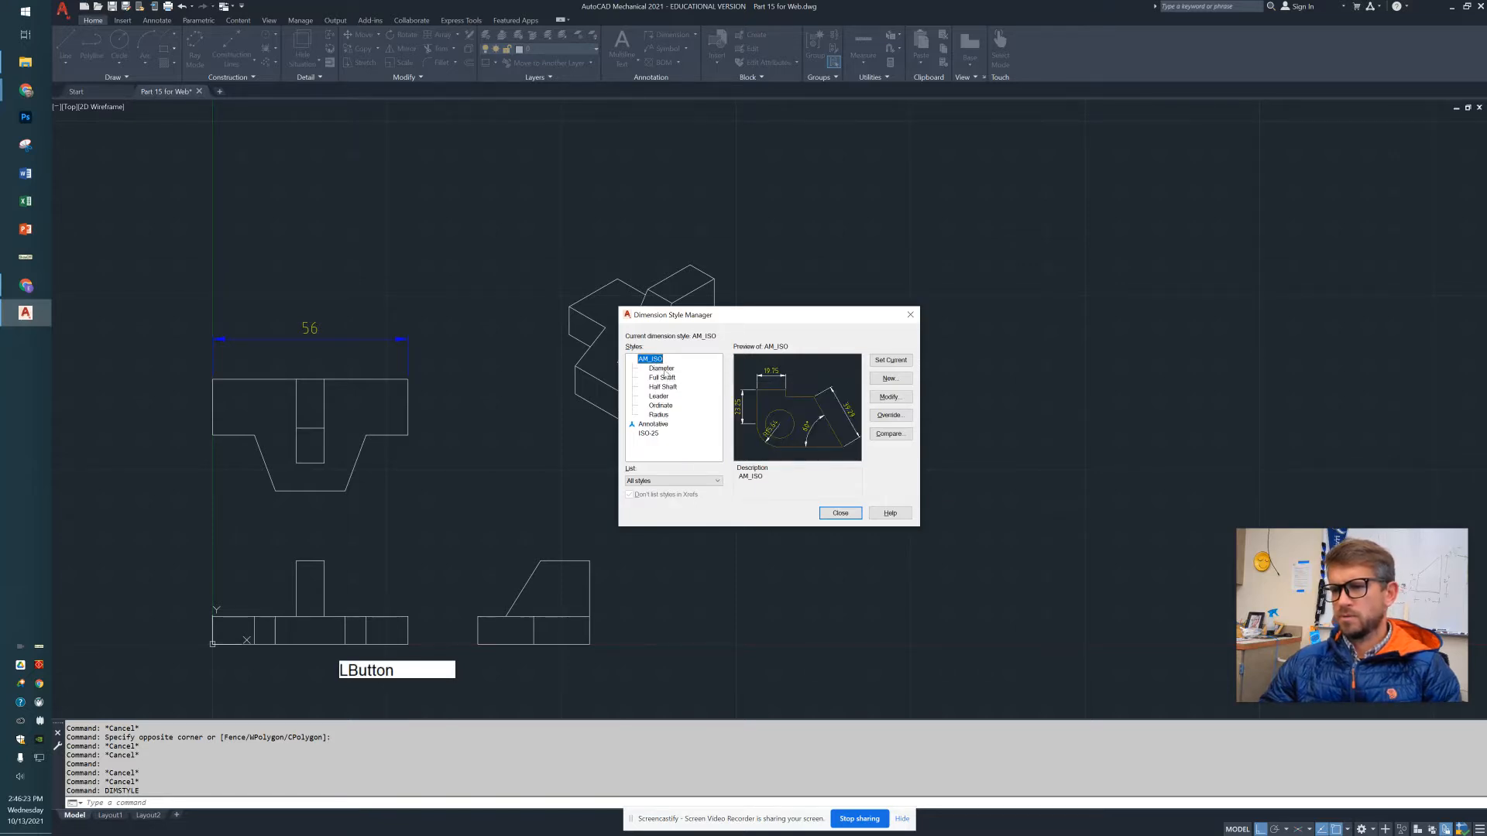
{"action": "left_click", "coordinate": [651, 360]}
{"action": "left_click", "coordinate": [834, 514]}
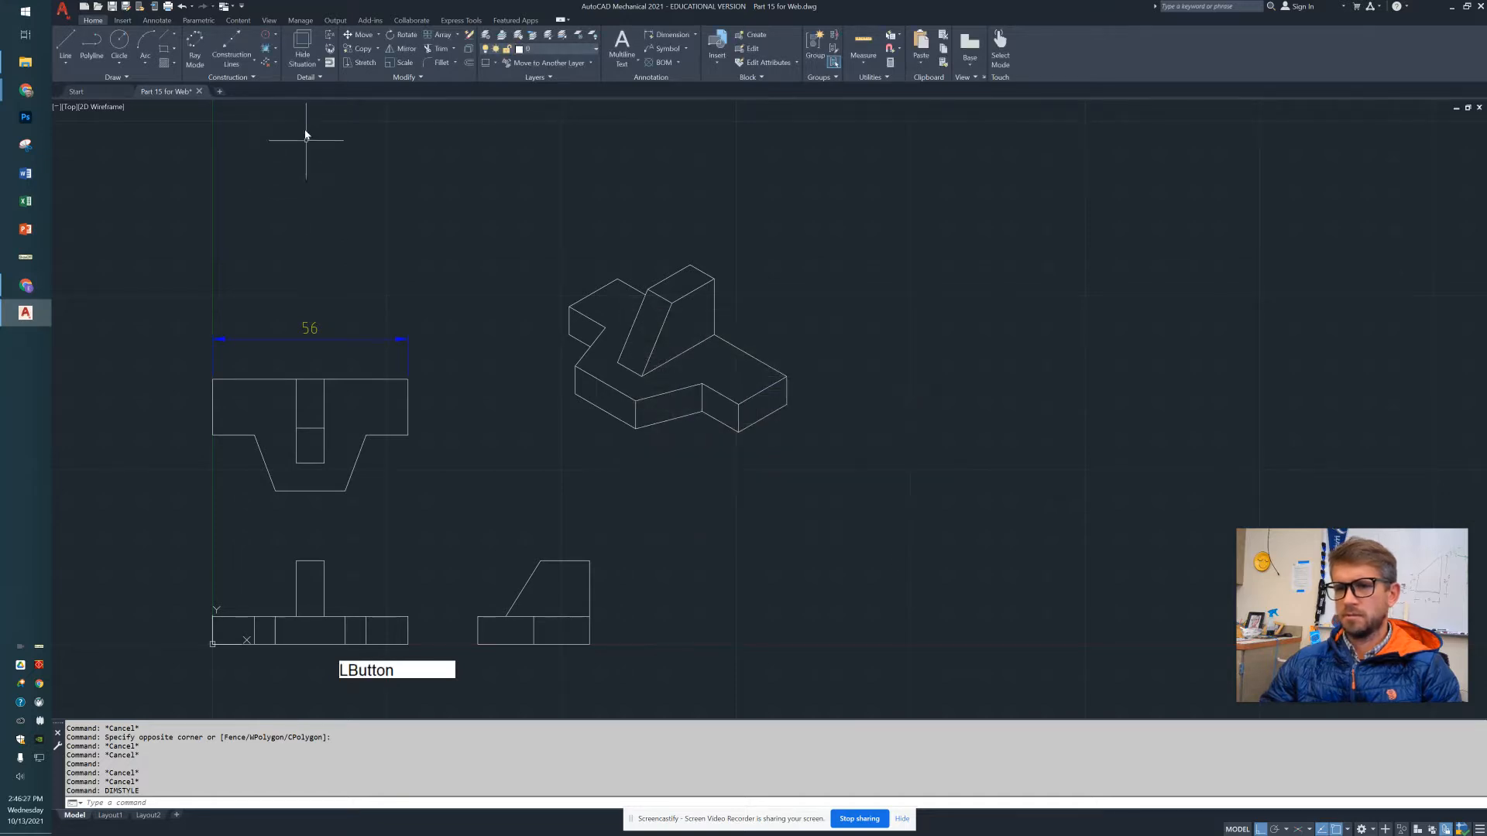
- Open the properties of the top view's overall width dimension and dock the Properties palette beside the drawing area
{"action": "left_click_drag", "start_coordinate": [332, 293], "coordinate": [273, 343]}
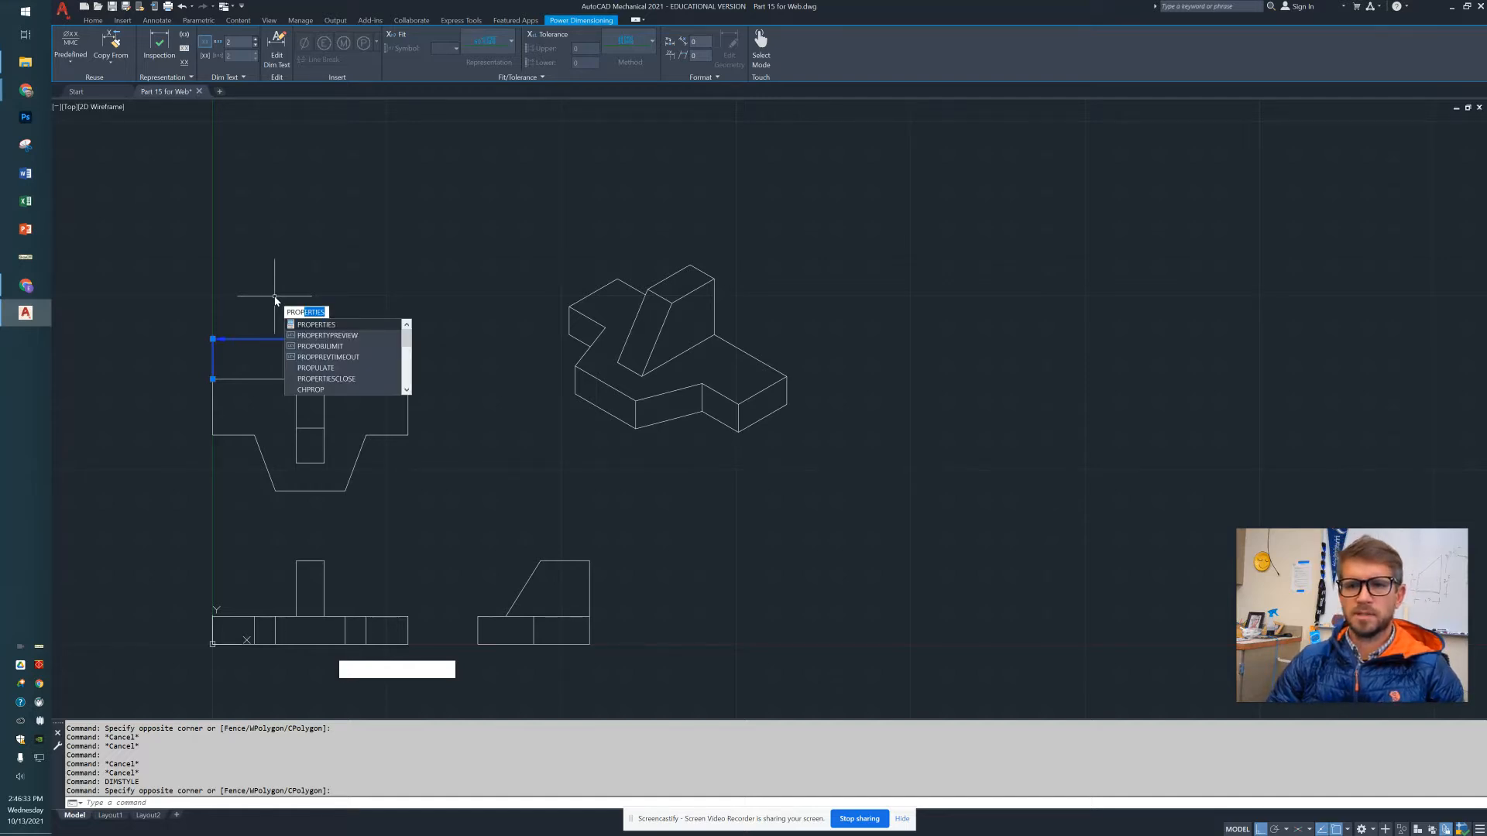
{"action": "key", "text": "Return"}
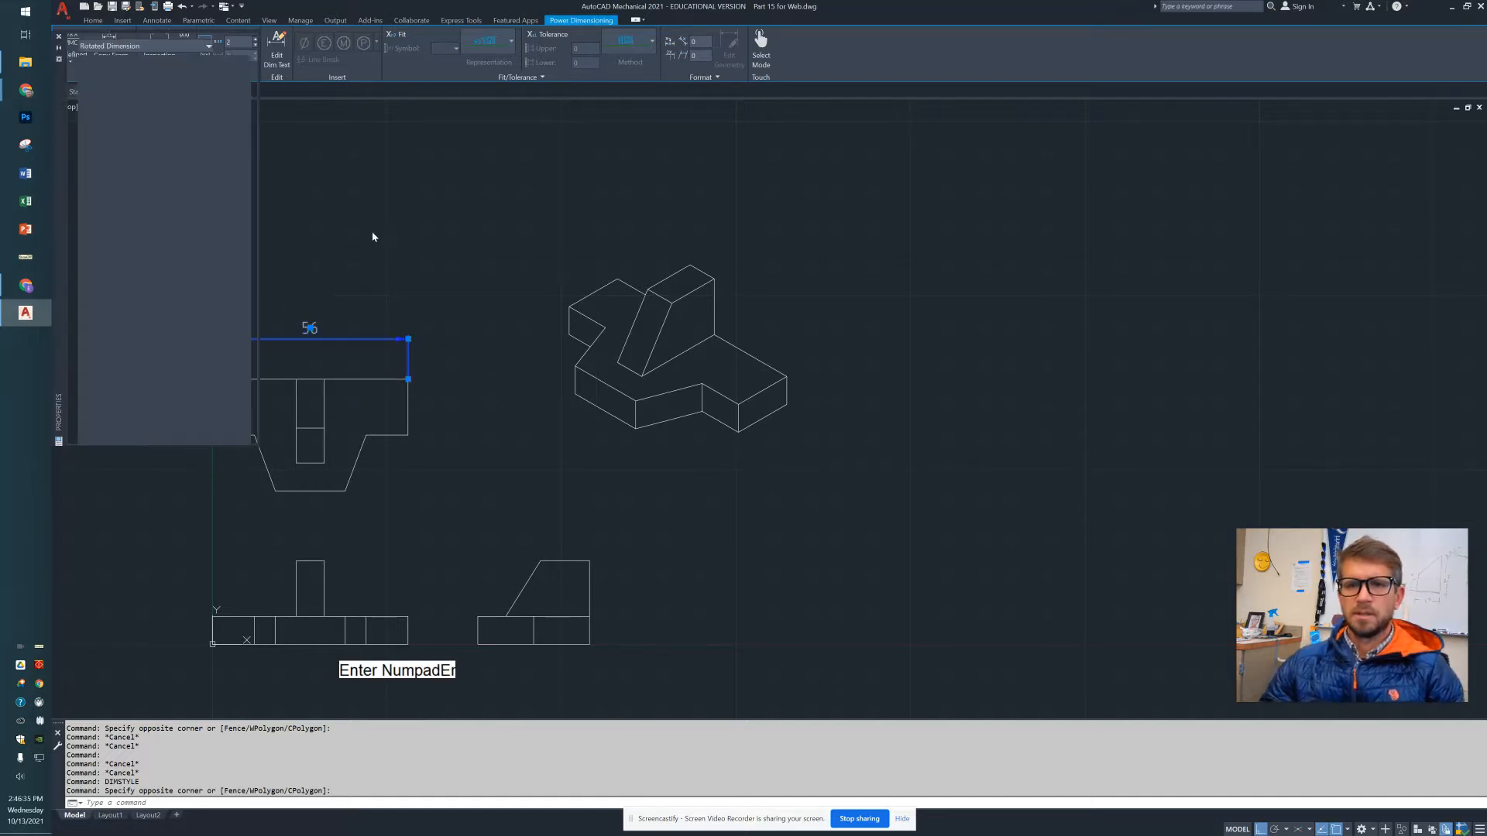
{"action": "mouse_move", "coordinate": [62, 94]}
{"action": "left_mouse_down"}
{"action": "mouse_move", "coordinate": [108, 140]}
{"action": "mouse_move", "coordinate": [62, 270]}
{"action": "left_mouse_up"}
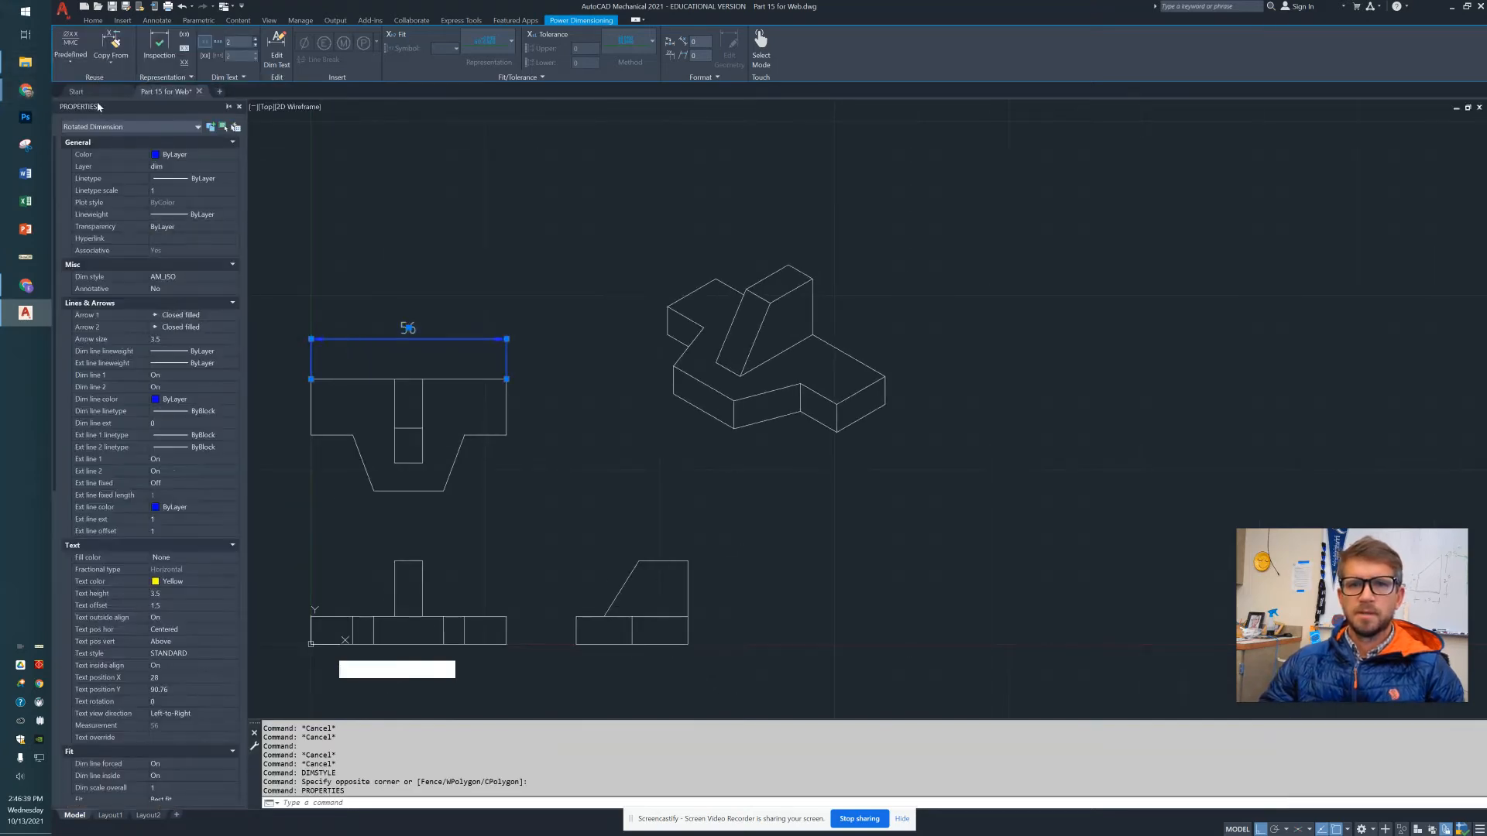
{"action": "left_click_drag", "start_coordinate": [384, 151], "coordinate": [385, 152]}
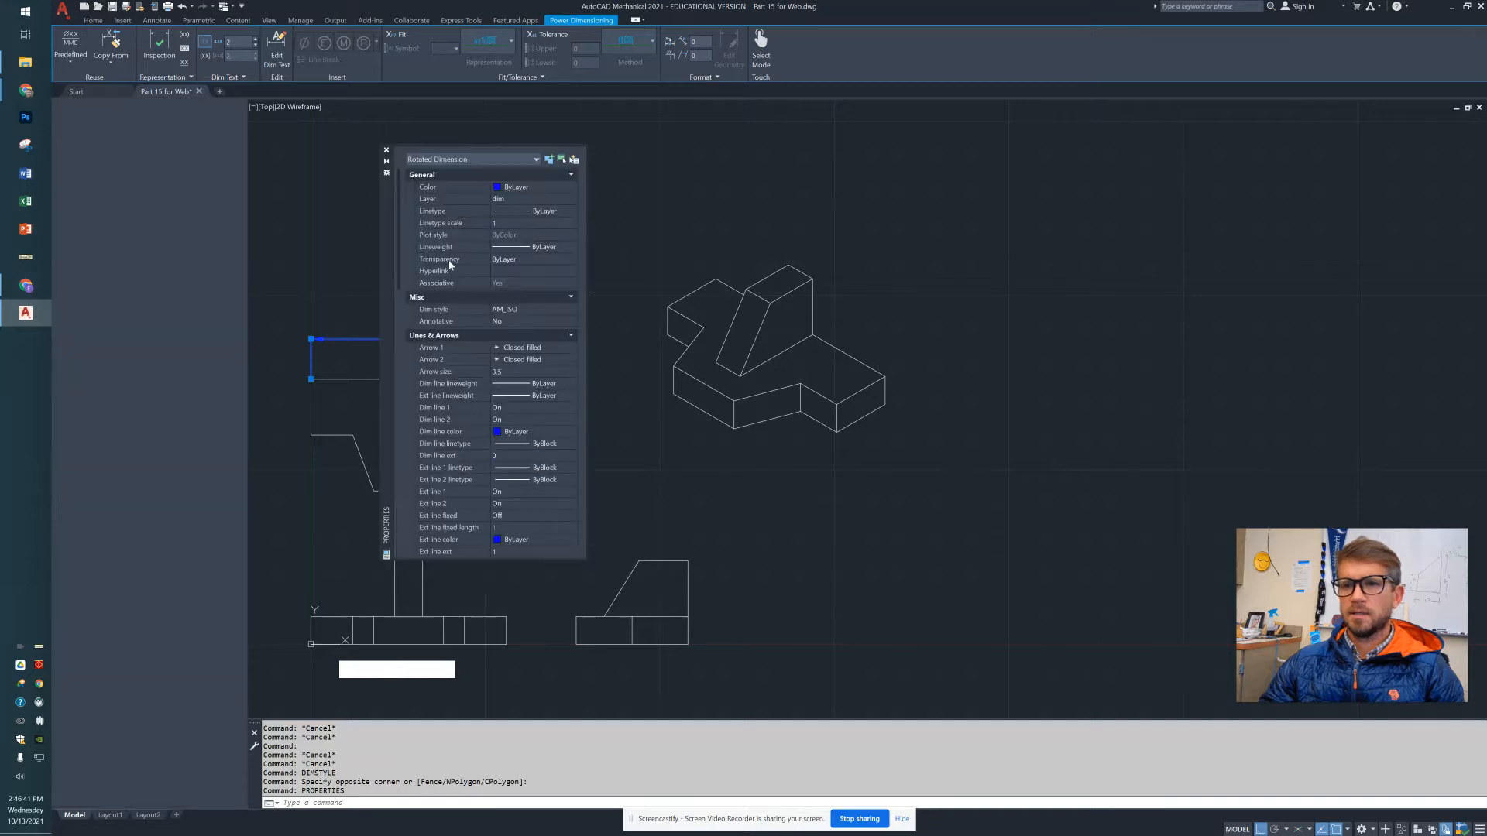
{"action": "mouse_move", "coordinate": [388, 225]}
{"action": "left_mouse_down"}
{"action": "mouse_move", "coordinate": [371, 263]}
{"action": "mouse_move", "coordinate": [59, 295]}
{"action": "left_mouse_up"}
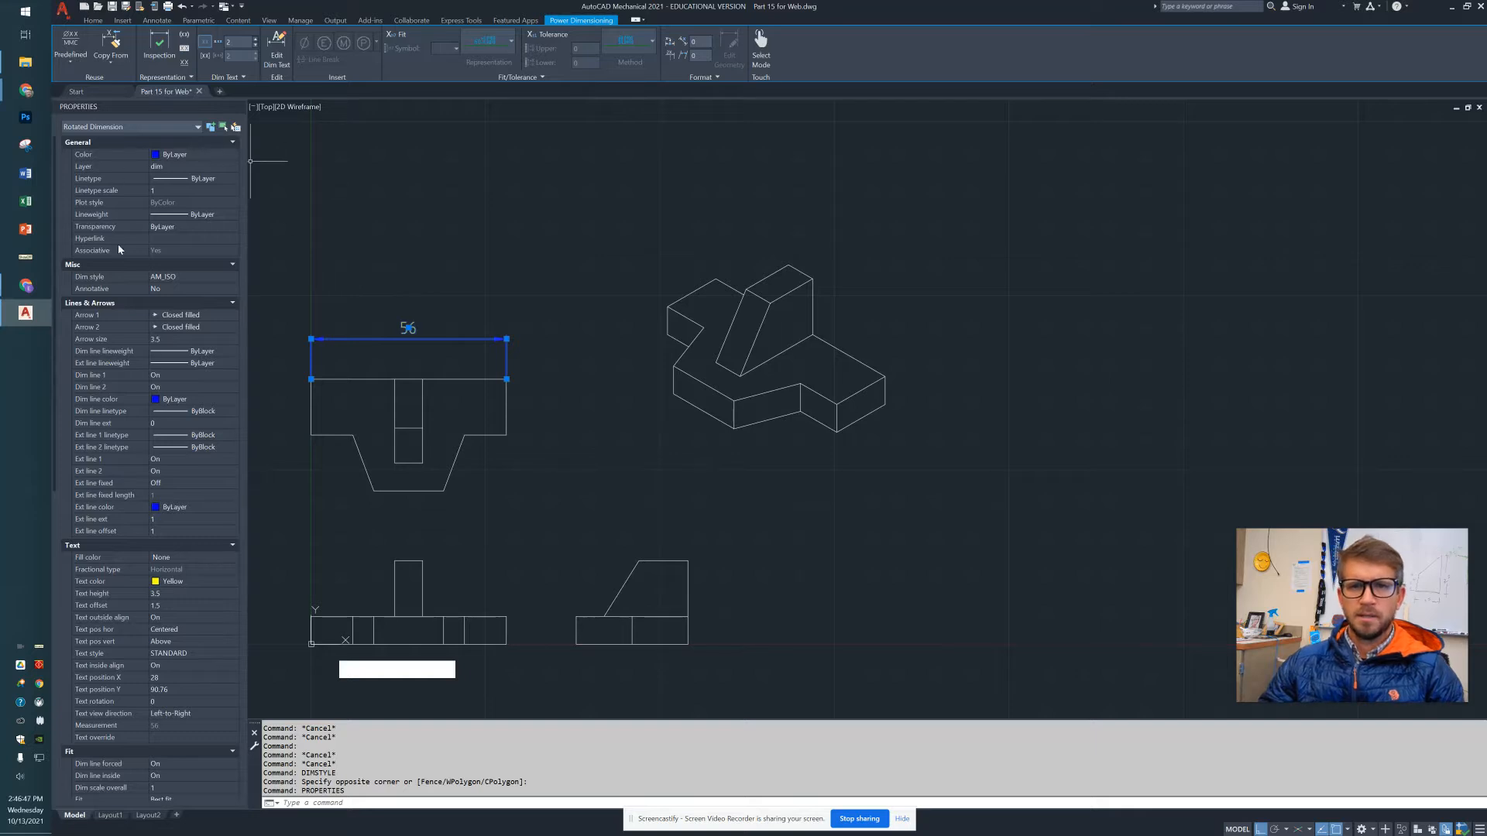
- Check which dimension styles are available for the top view's width dimension, keep AM_ISO, and clear the selection
{"action": "left_click", "coordinate": [177, 280]}
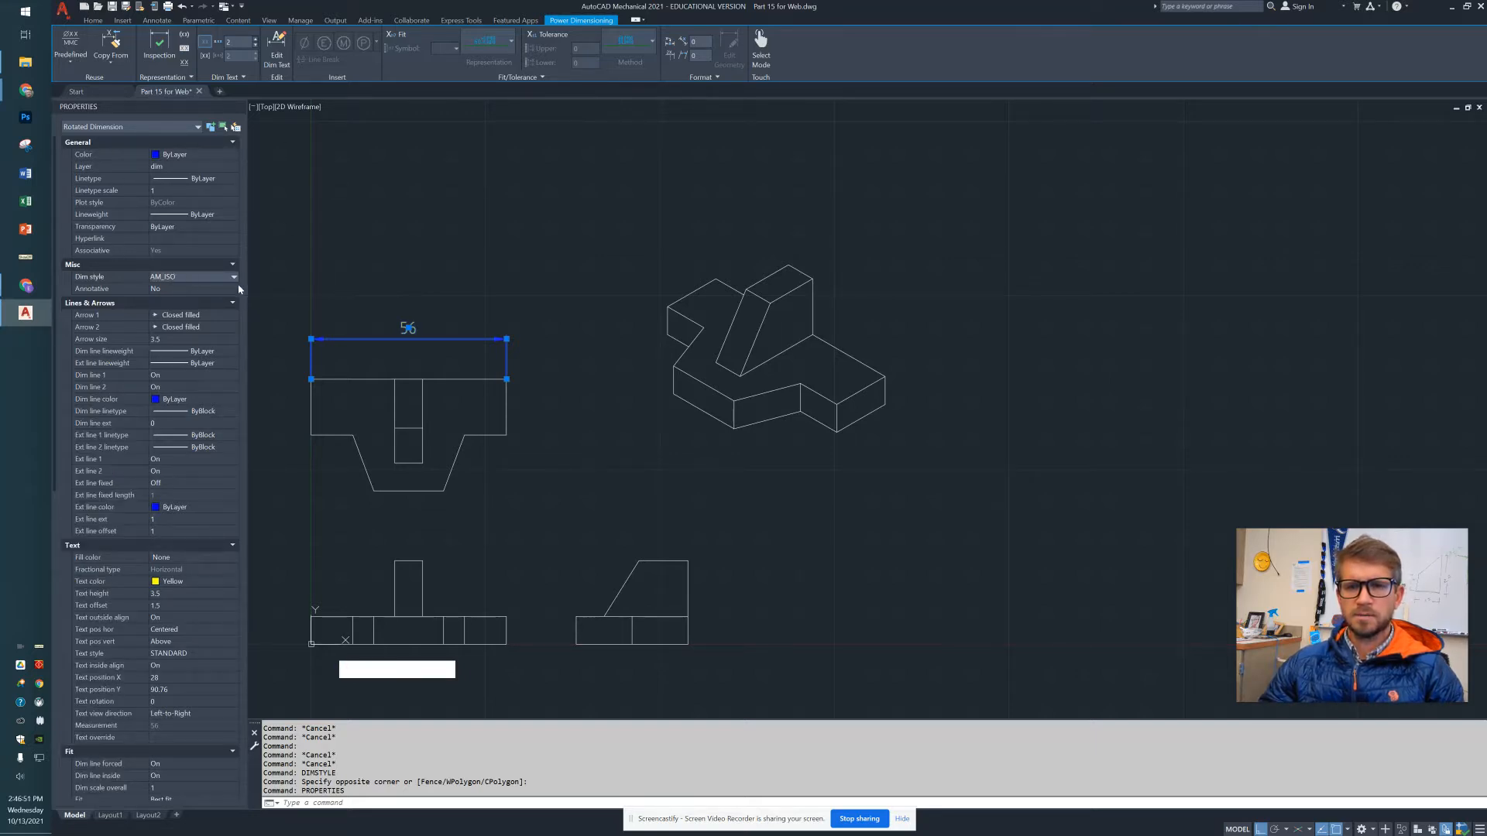
{"action": "left_click", "coordinate": [187, 279]}
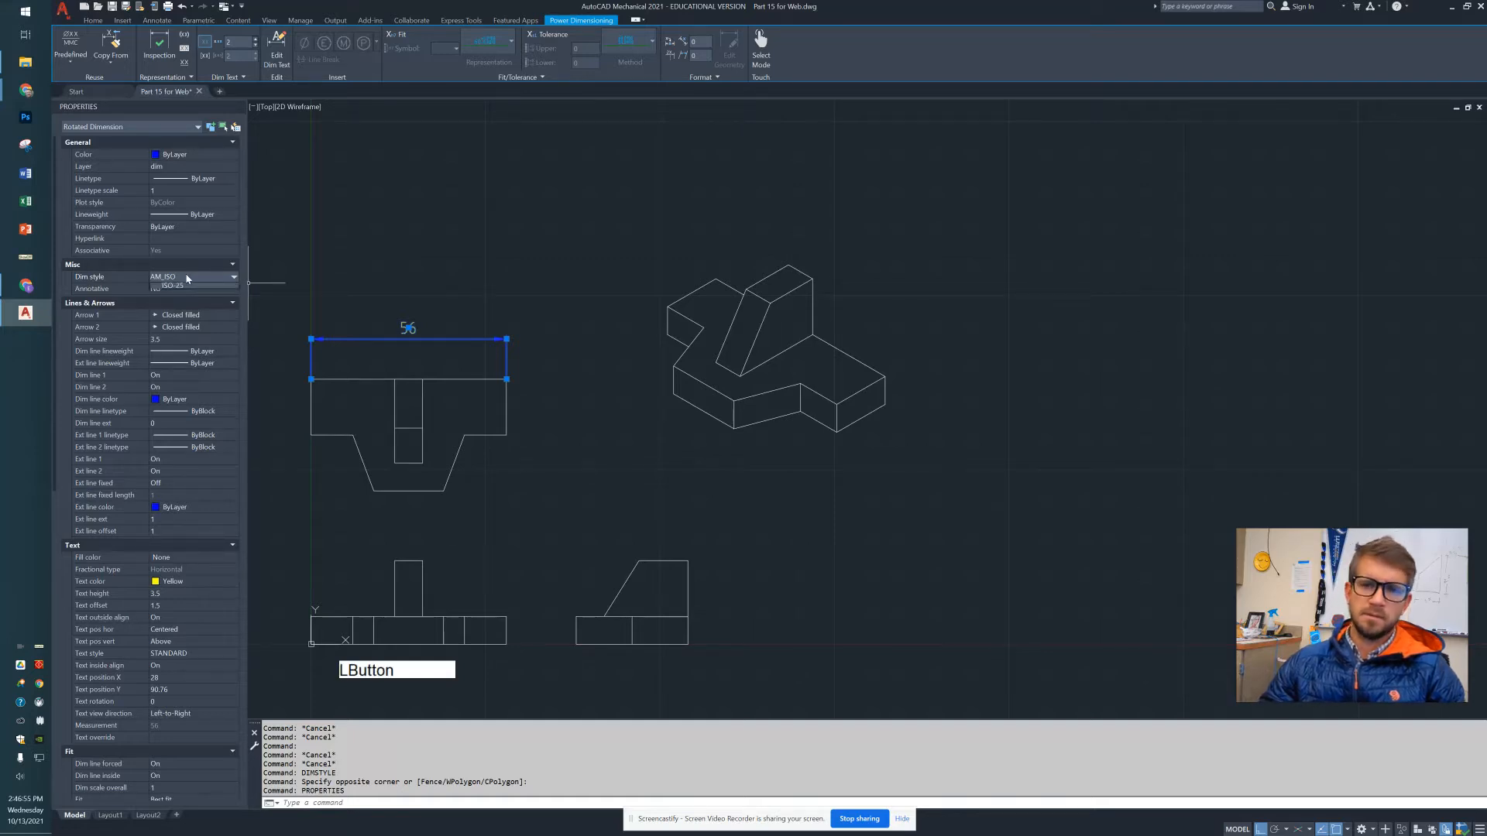
{"action": "left_click", "coordinate": [559, 240]}
{"action": "key", "text": "Escape"}
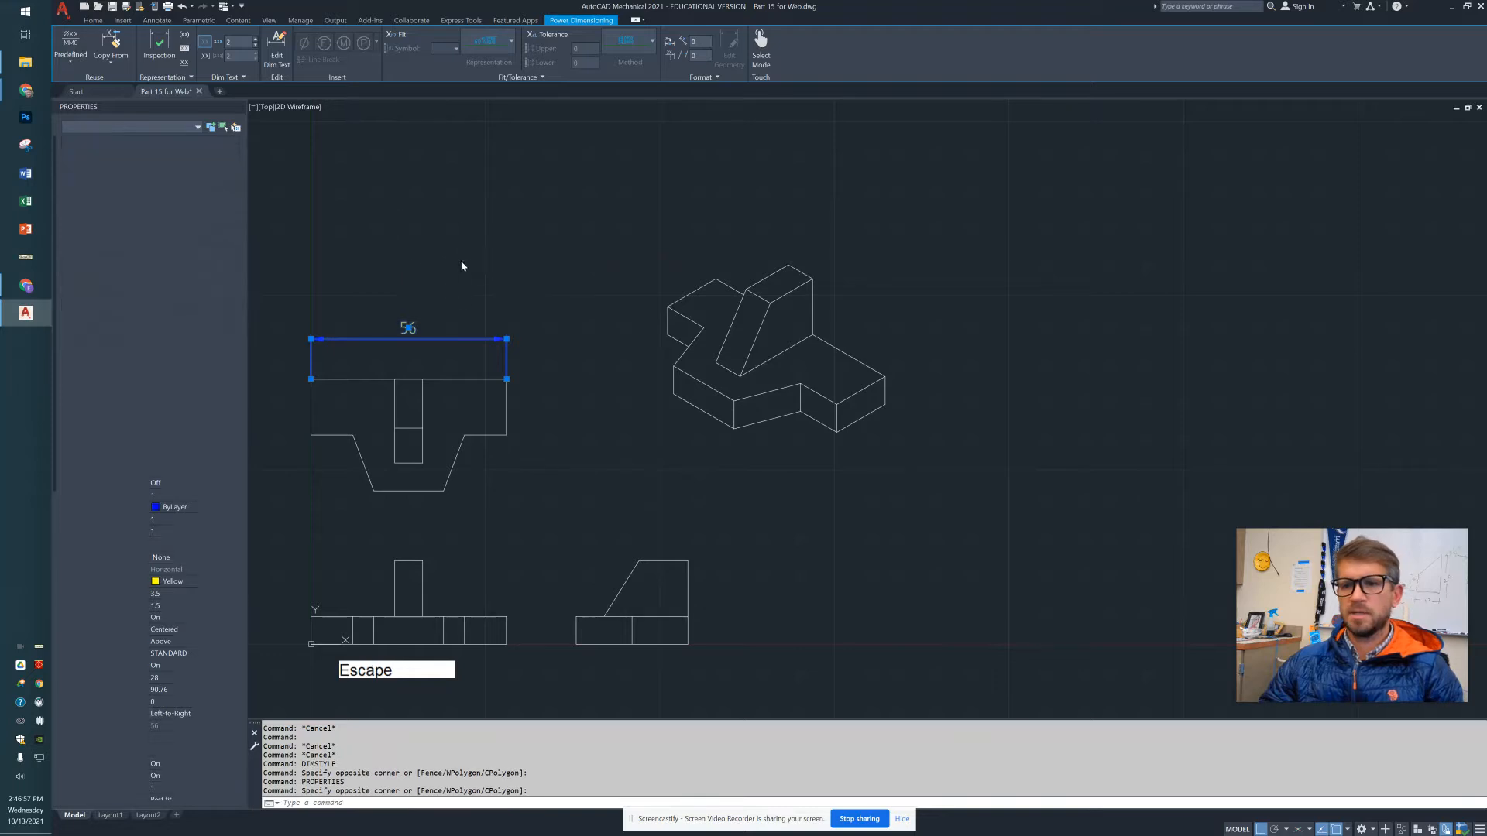
{"action": "key", "text": "Escape"}
- Modify the AM_ISO dimension style so its text color is red, and close the Dimension Style Manager
{"action": "type", "text": "dimst"}
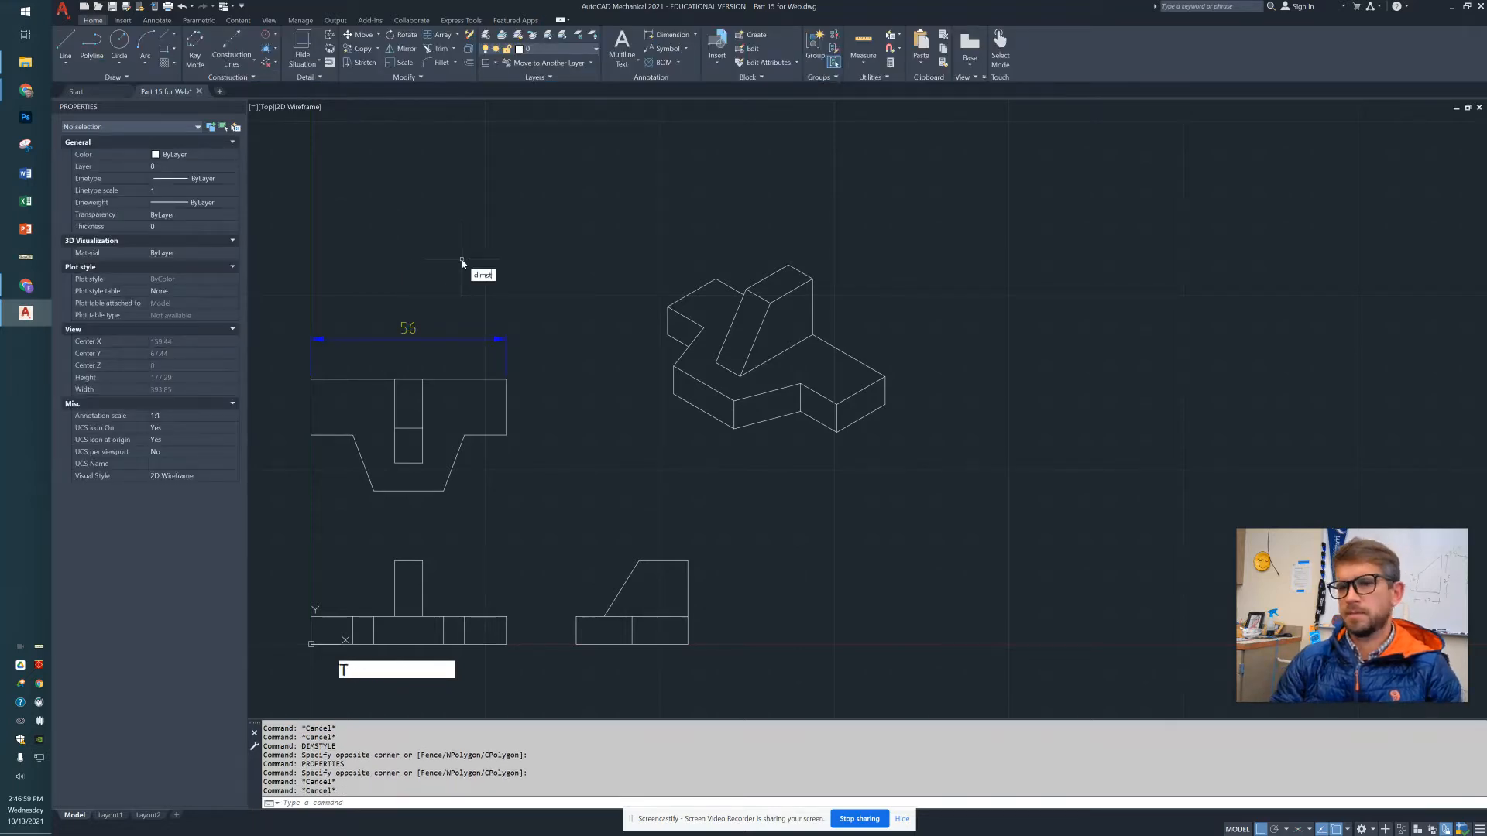
{"action": "type", "text": "yle"}
{"action": "key", "text": "Return"}
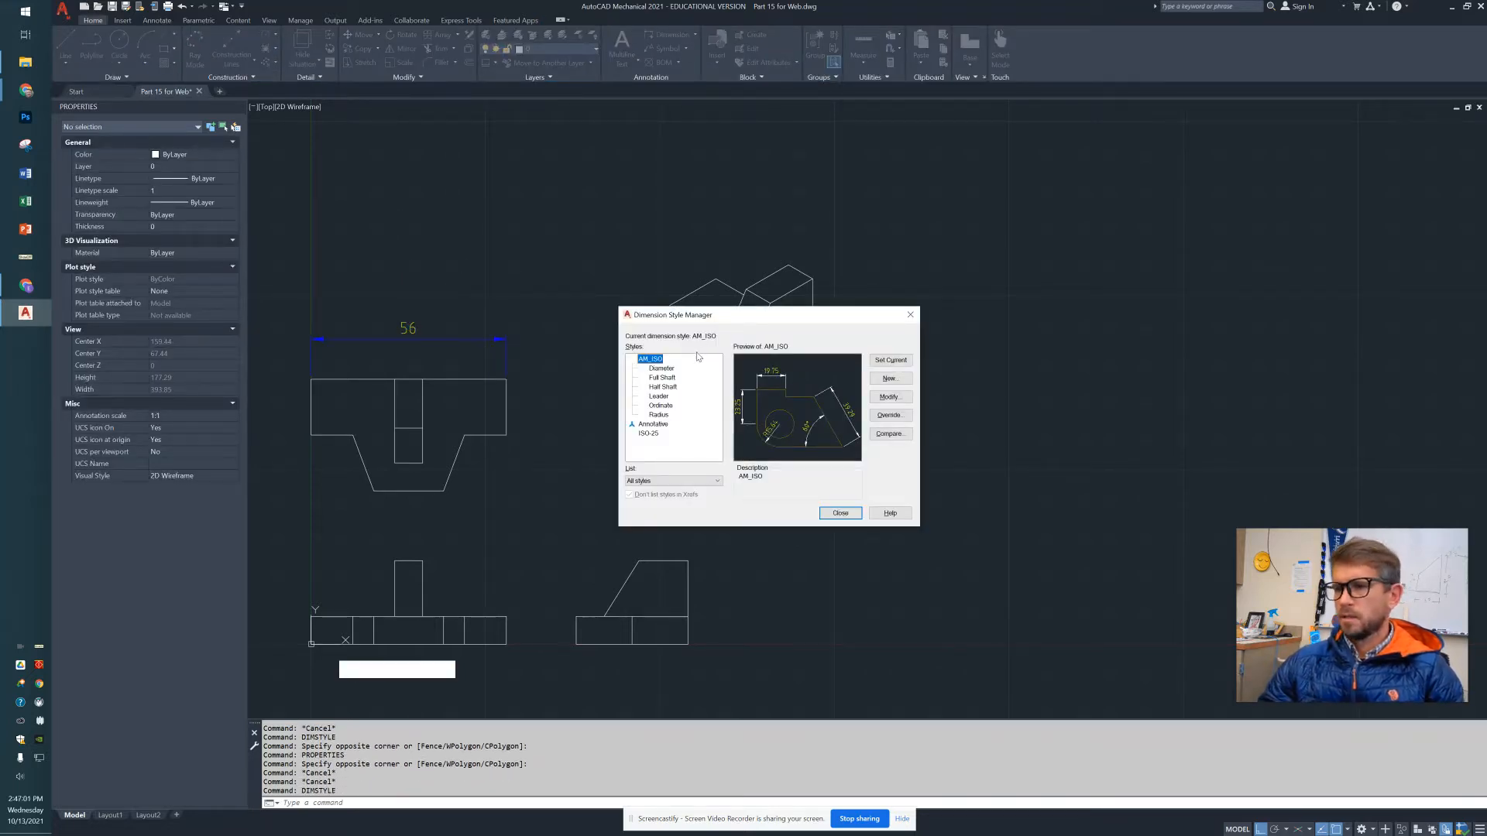
{"action": "left_click", "coordinate": [894, 399]}
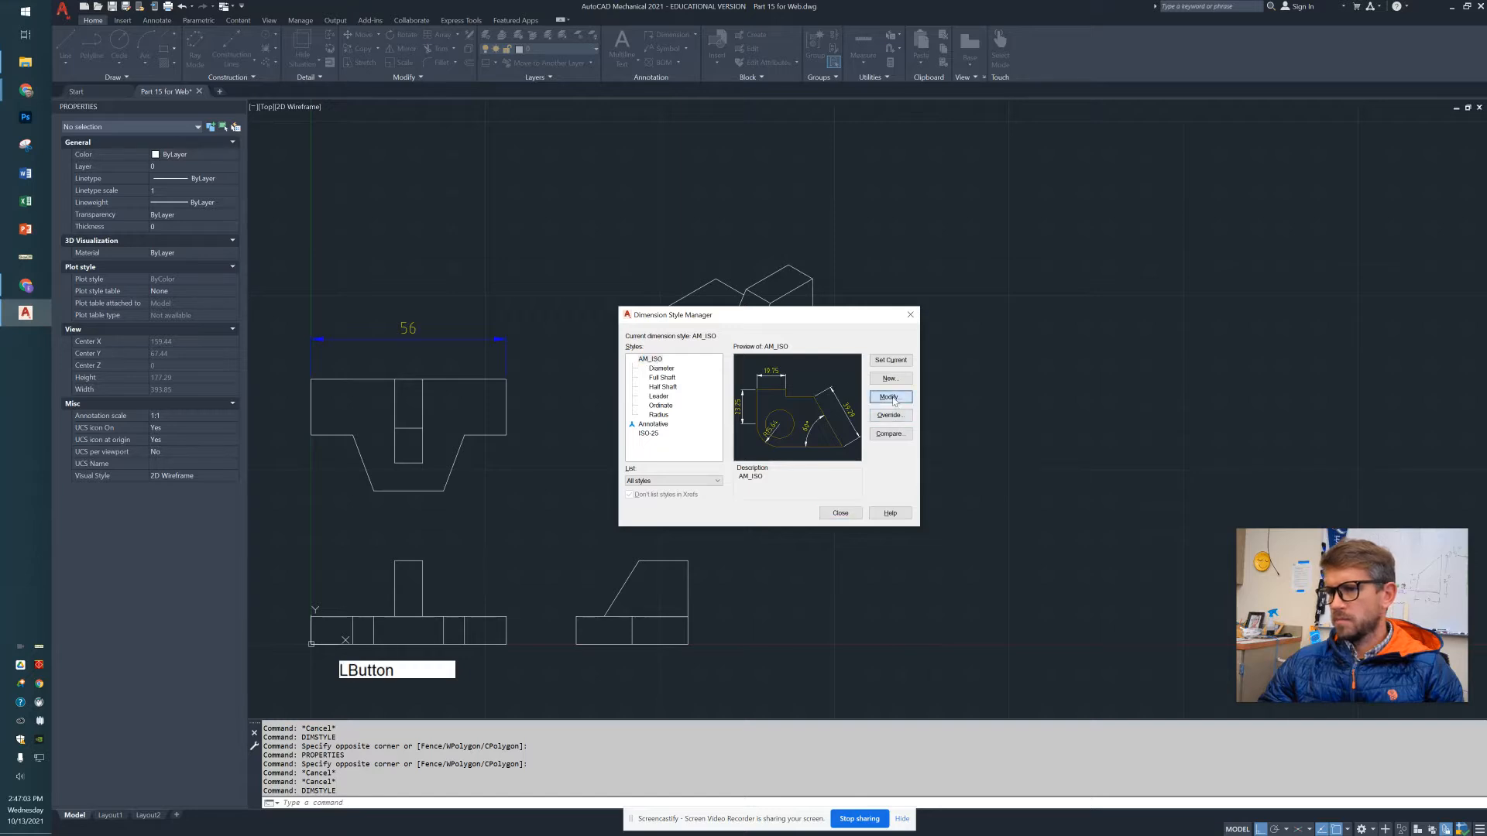
{"action": "left_click", "coordinate": [709, 292]}
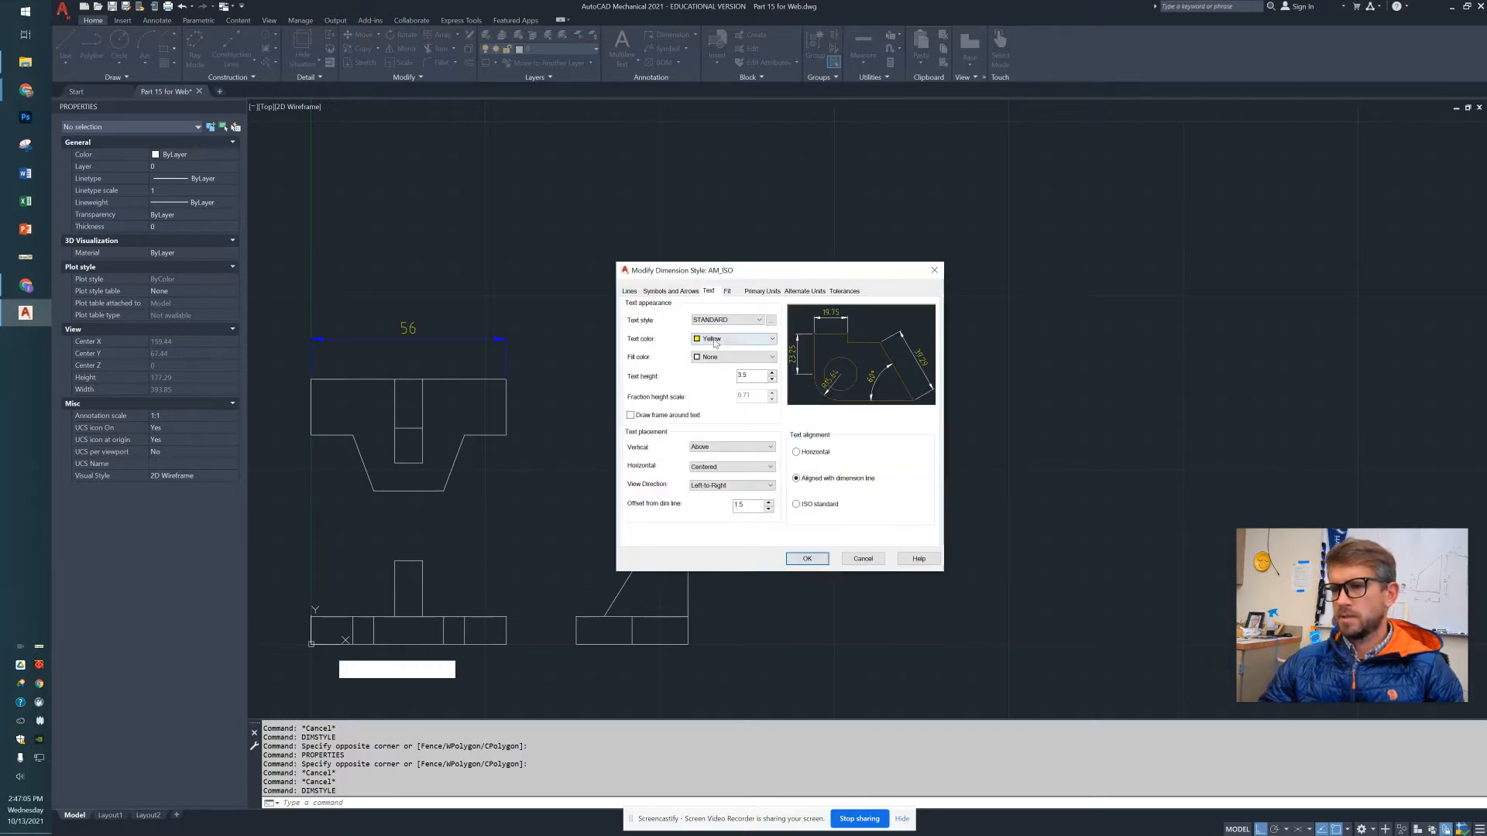
{"action": "left_click", "coordinate": [727, 339]}
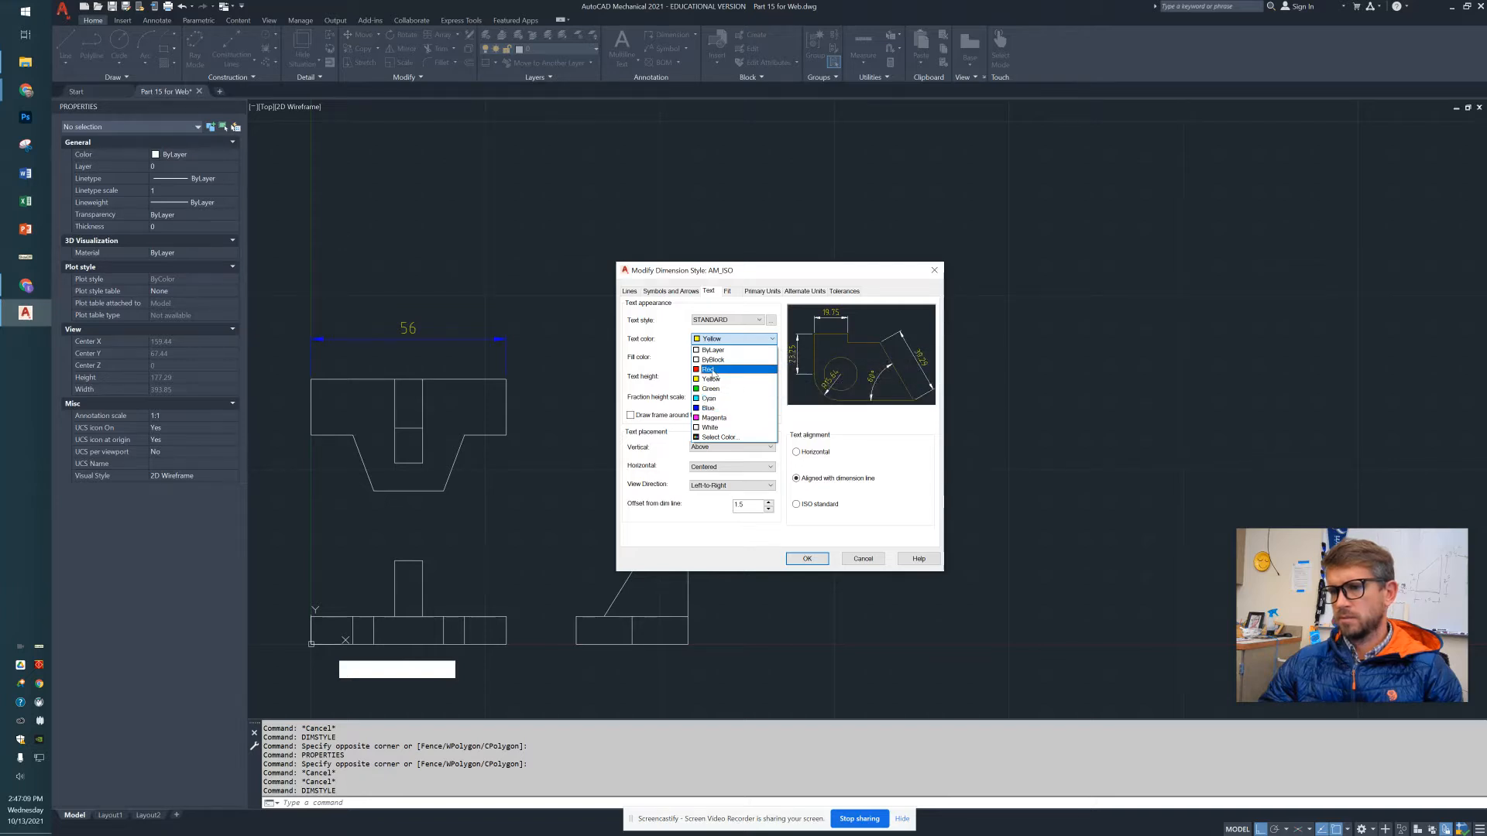
{"action": "left_click", "coordinate": [711, 370]}
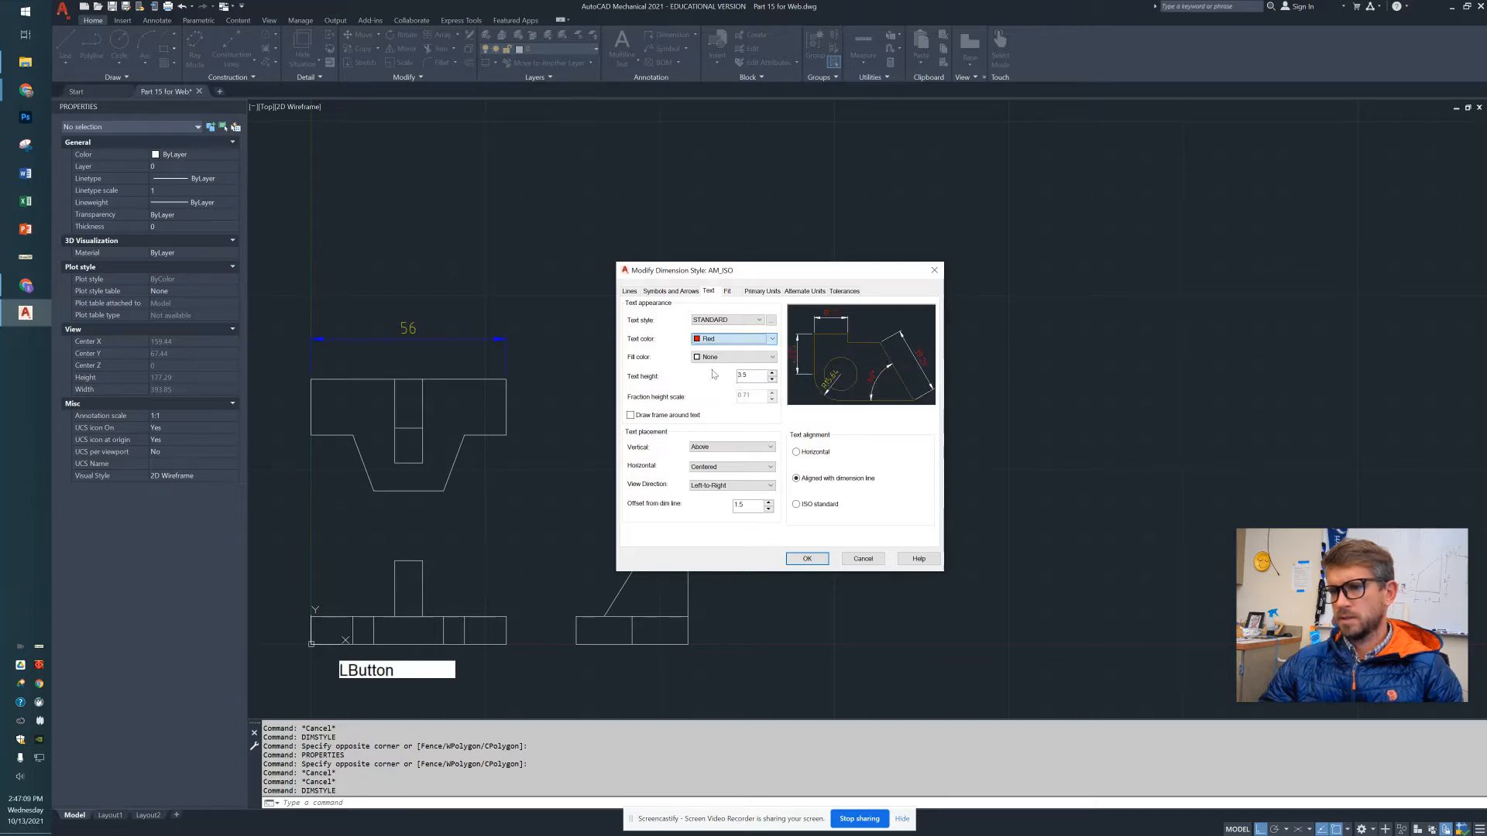
{"action": "left_click", "coordinate": [806, 558]}
{"action": "left_click", "coordinate": [839, 514]}
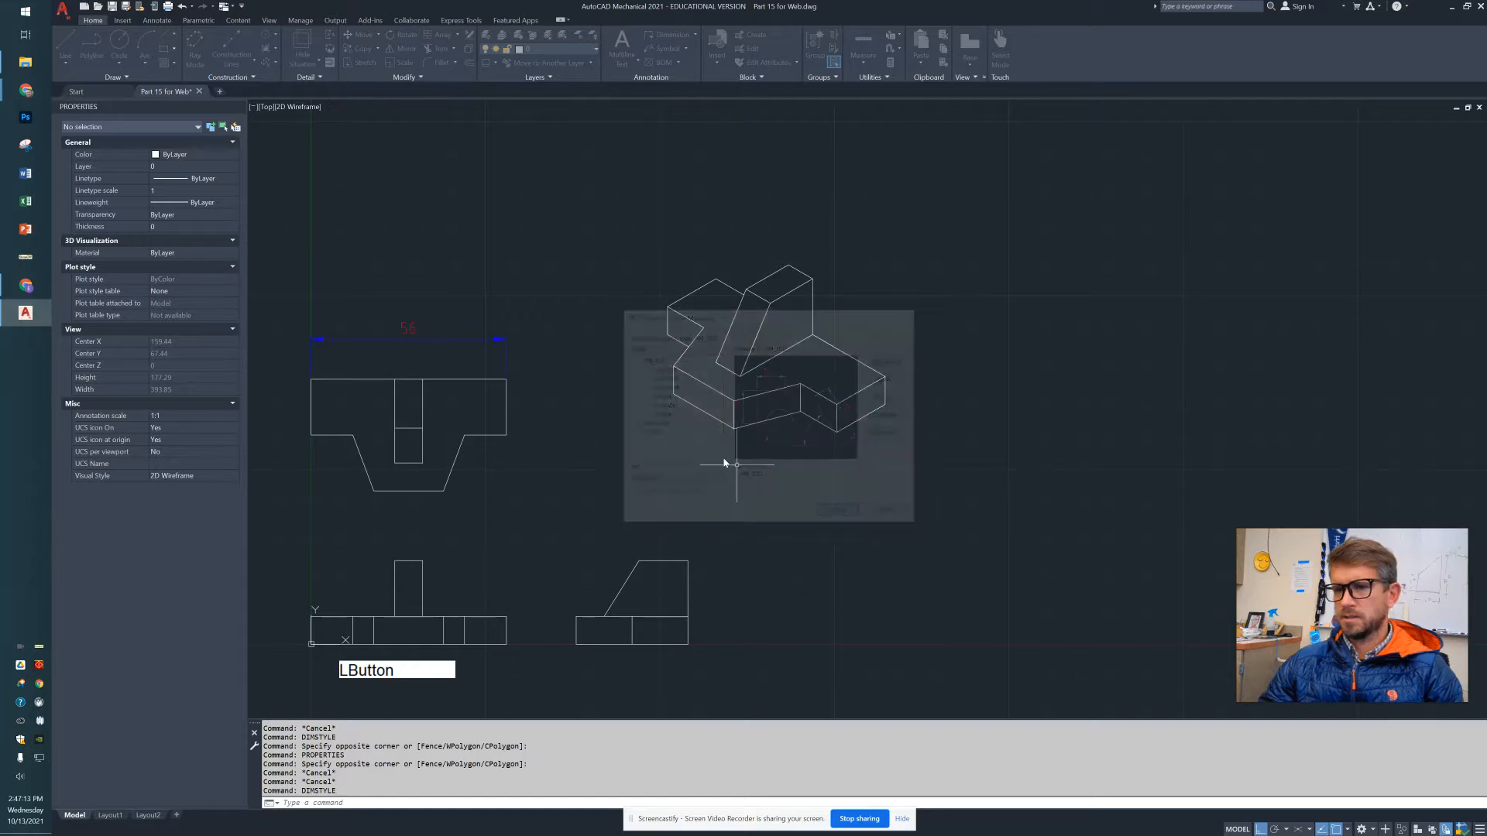
{"action": "mouse_move", "coordinate": [411, 408]}
{"action": "middle_mouse_down"}
{"action": "mouse_move", "coordinate": [482, 390]}
{"action": "mouse_move", "coordinate": [478, 376]}
{"action": "middle_mouse_up"}
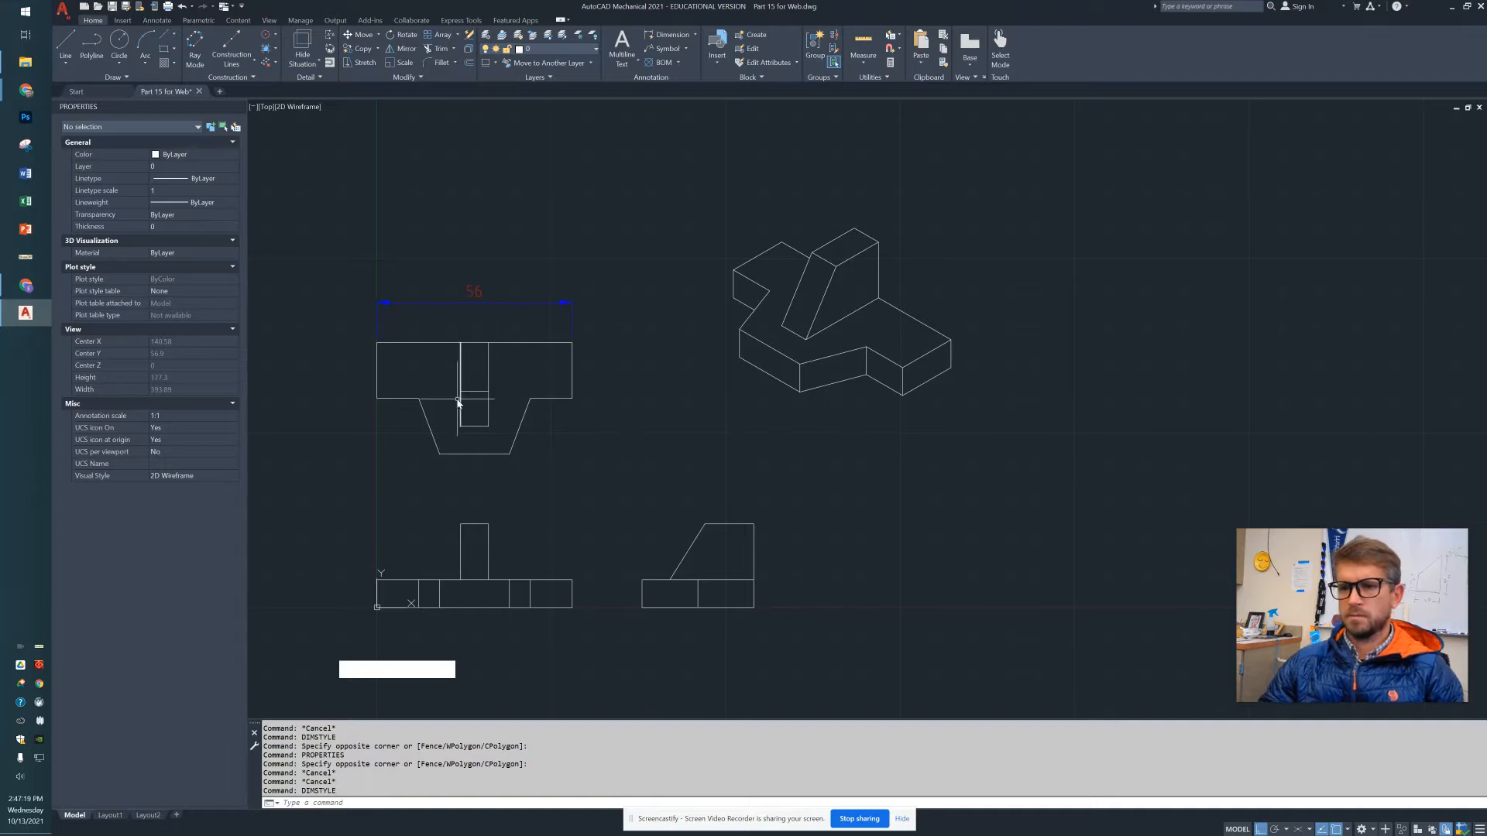
{"action": "middle_click_drag", "start_coordinate": [459, 399], "coordinate": [444, 388]}
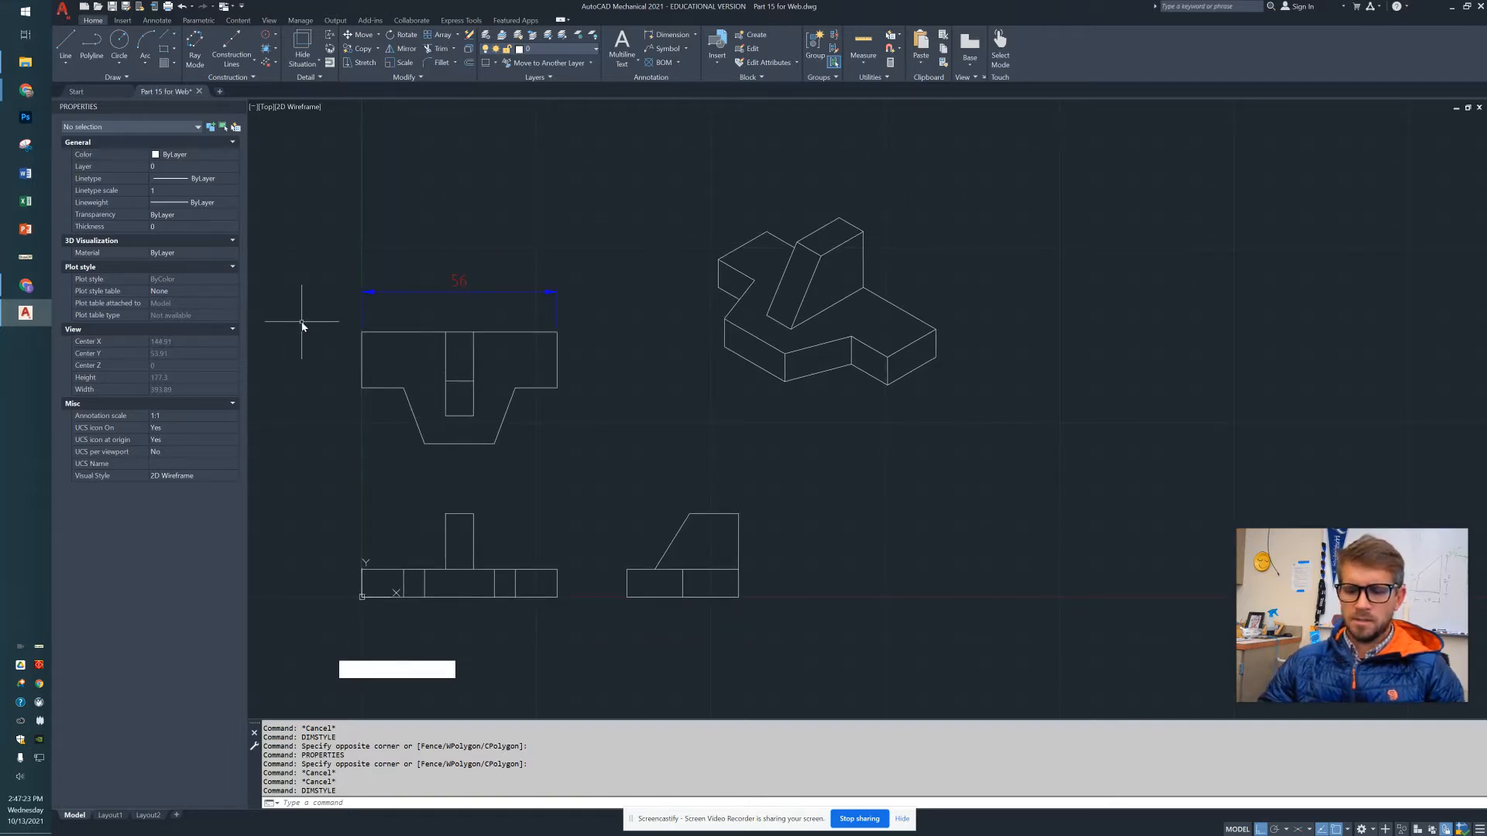
{"action": "type", "text": "dim"}
{"action": "key", "text": "space"}
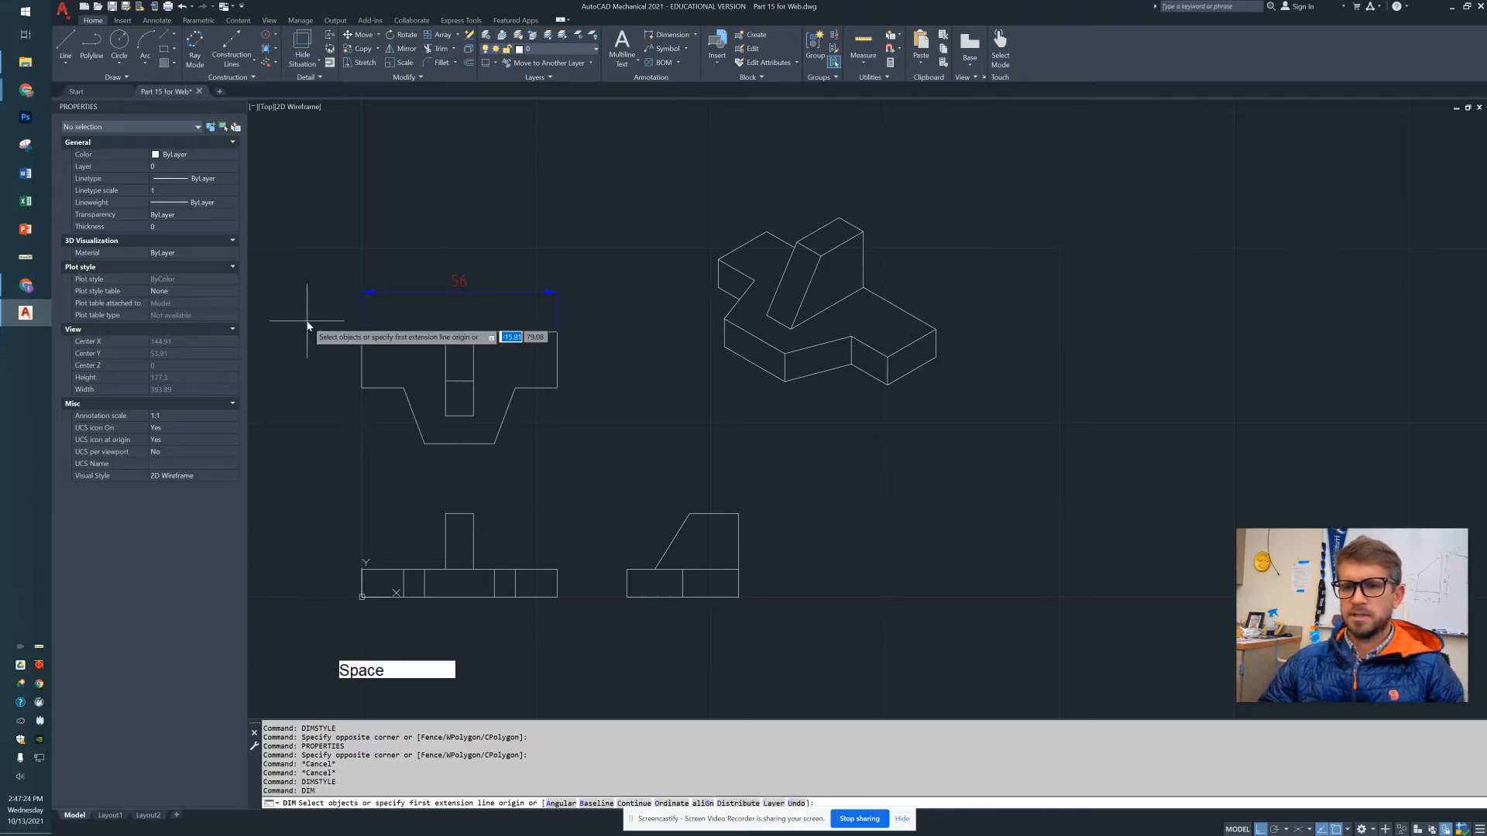
{"action": "left_click", "coordinate": [362, 353]}
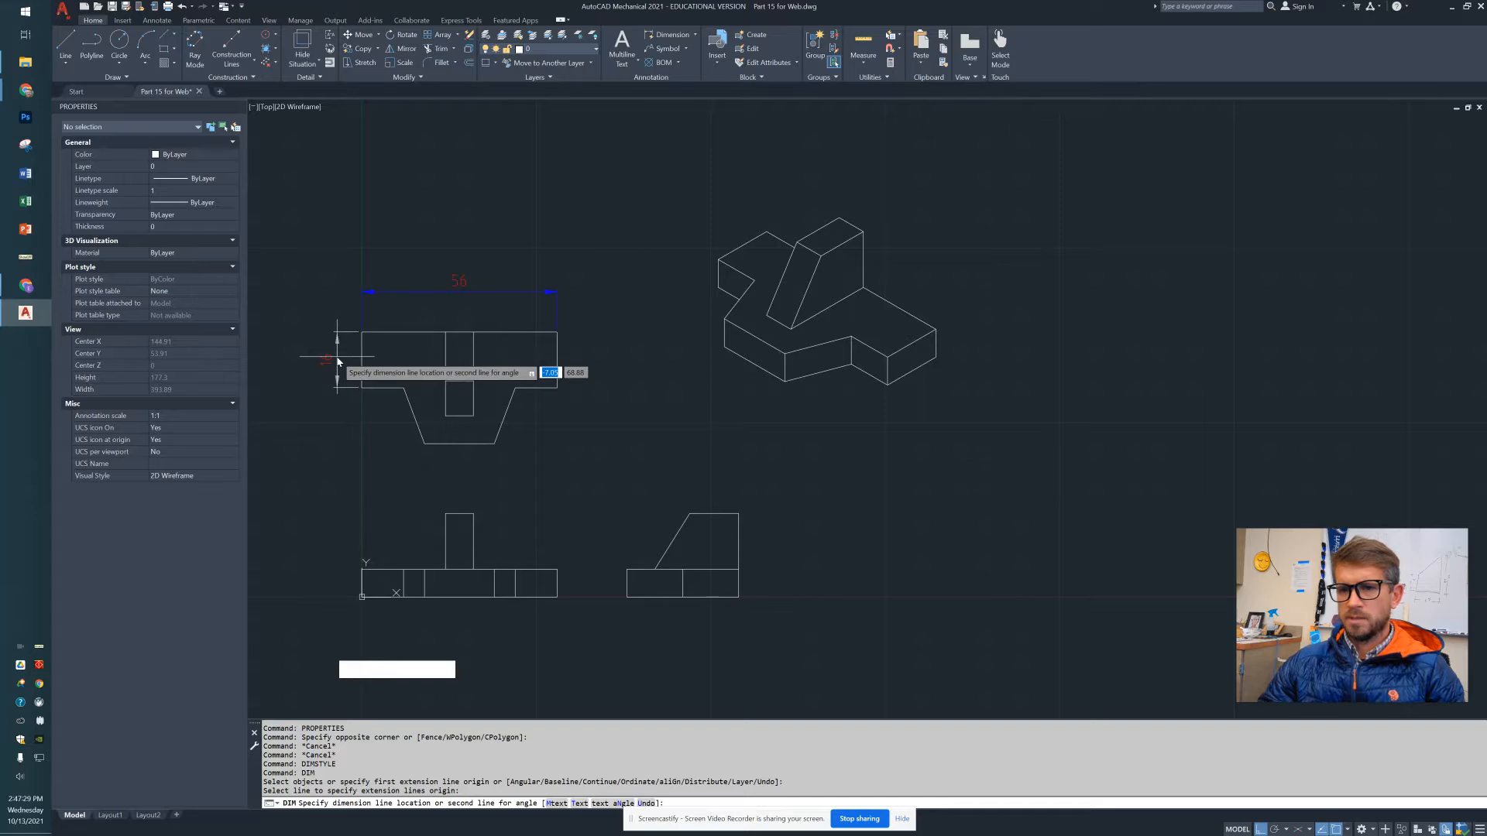
{"action": "key", "text": "Escape"}
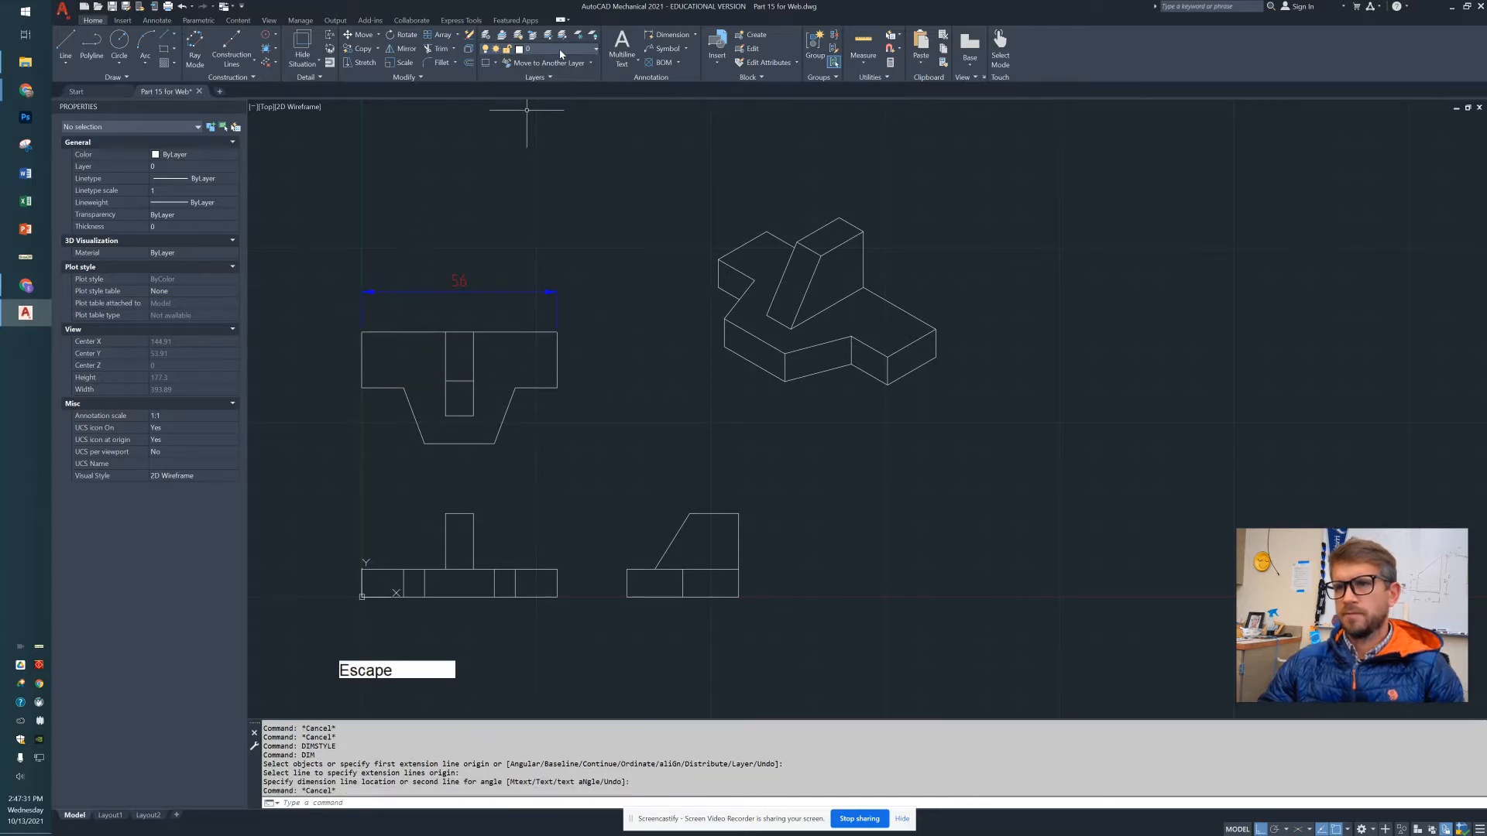
- Make the dim layer current and dimension the upper left vertical edge of the top view, placed outside the part
{"action": "left_click", "coordinate": [559, 49]}
{"action": "left_click", "coordinate": [560, 92]}
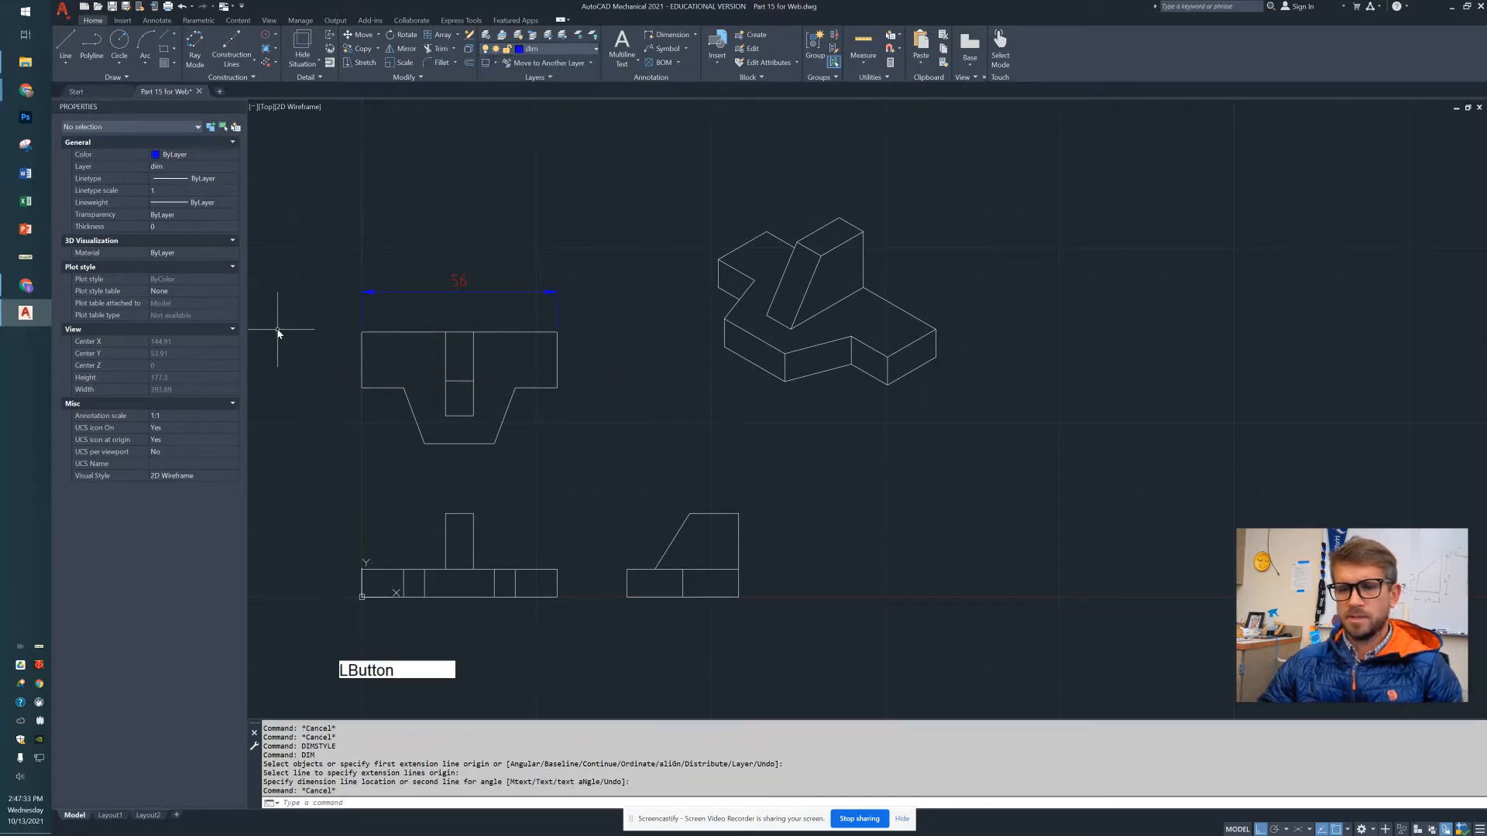
{"action": "key", "text": "Return"}
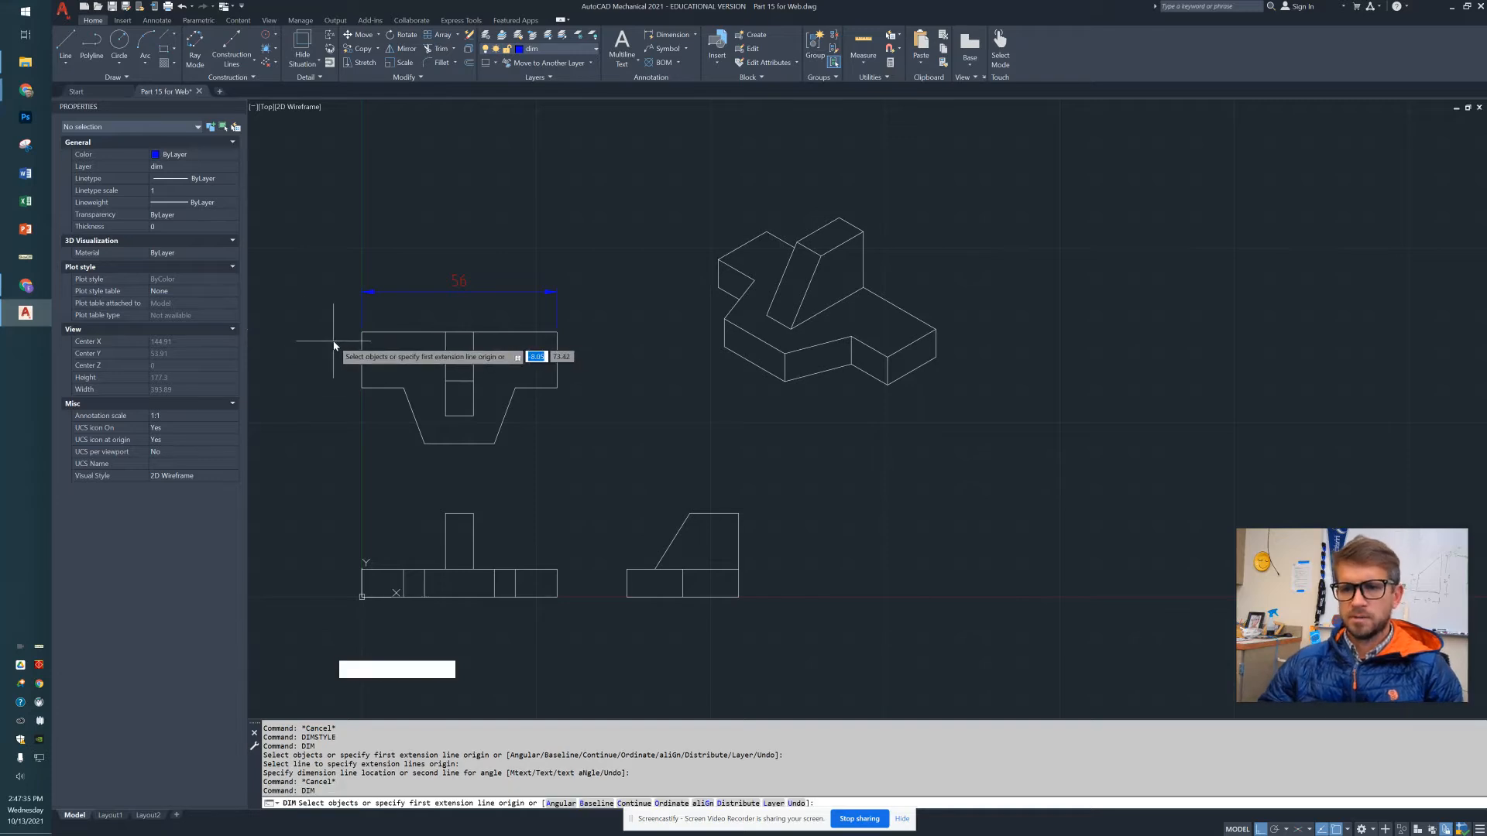
{"action": "left_click", "coordinate": [361, 333]}
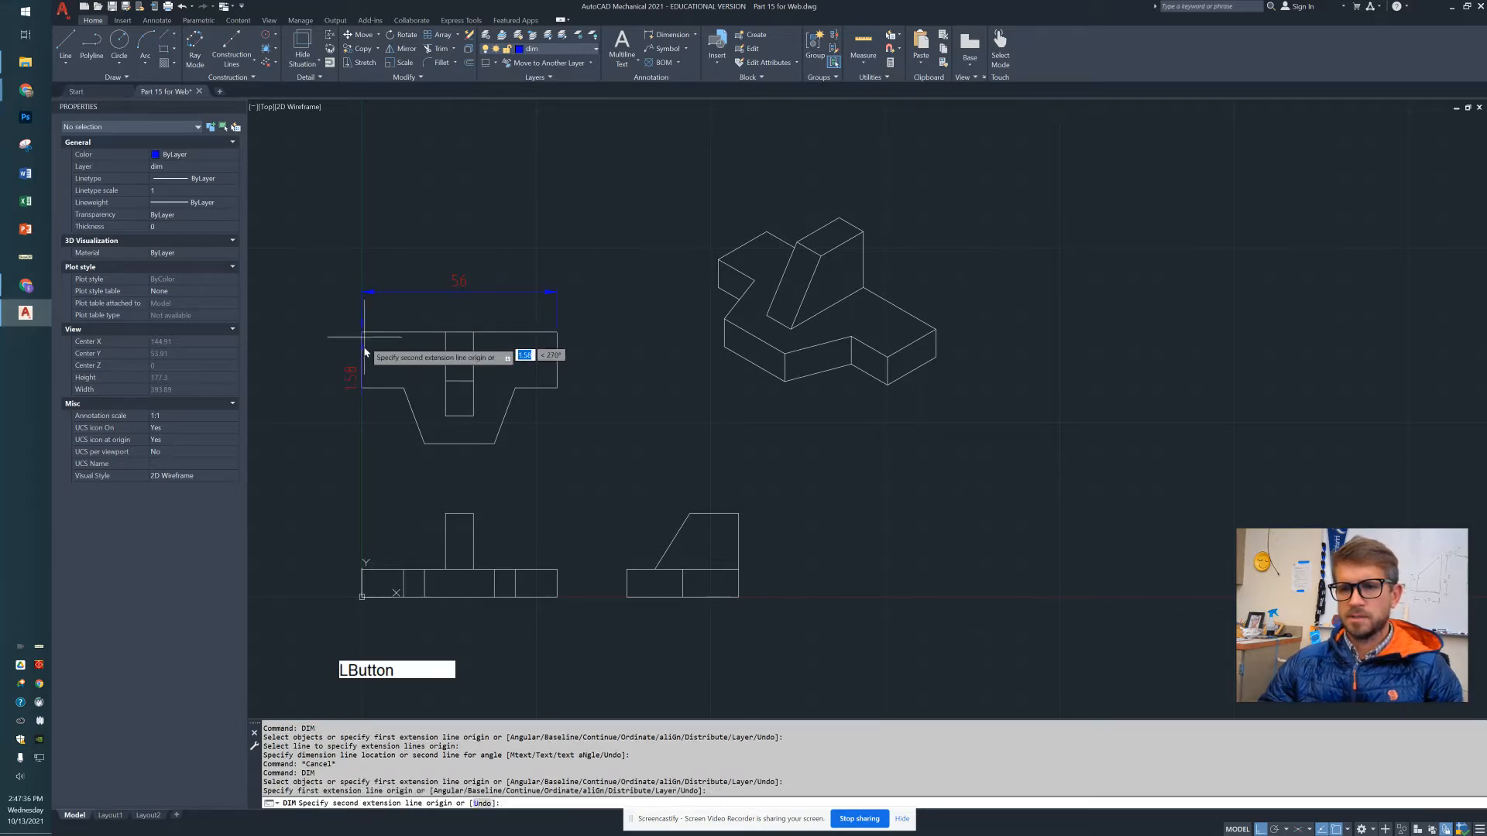
{"action": "left_click", "coordinate": [367, 393]}
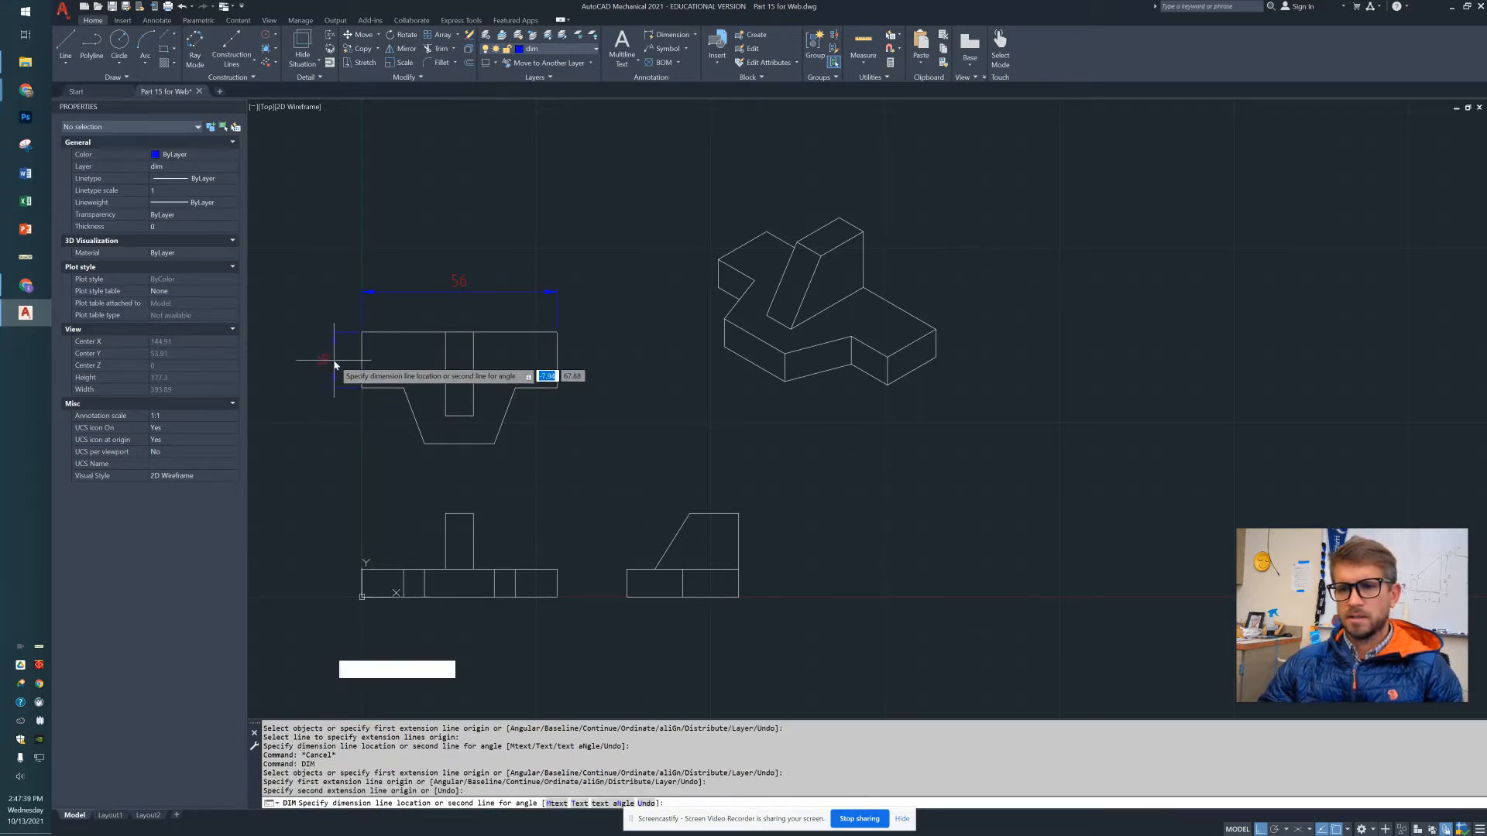
{"action": "left_click", "coordinate": [331, 359]}
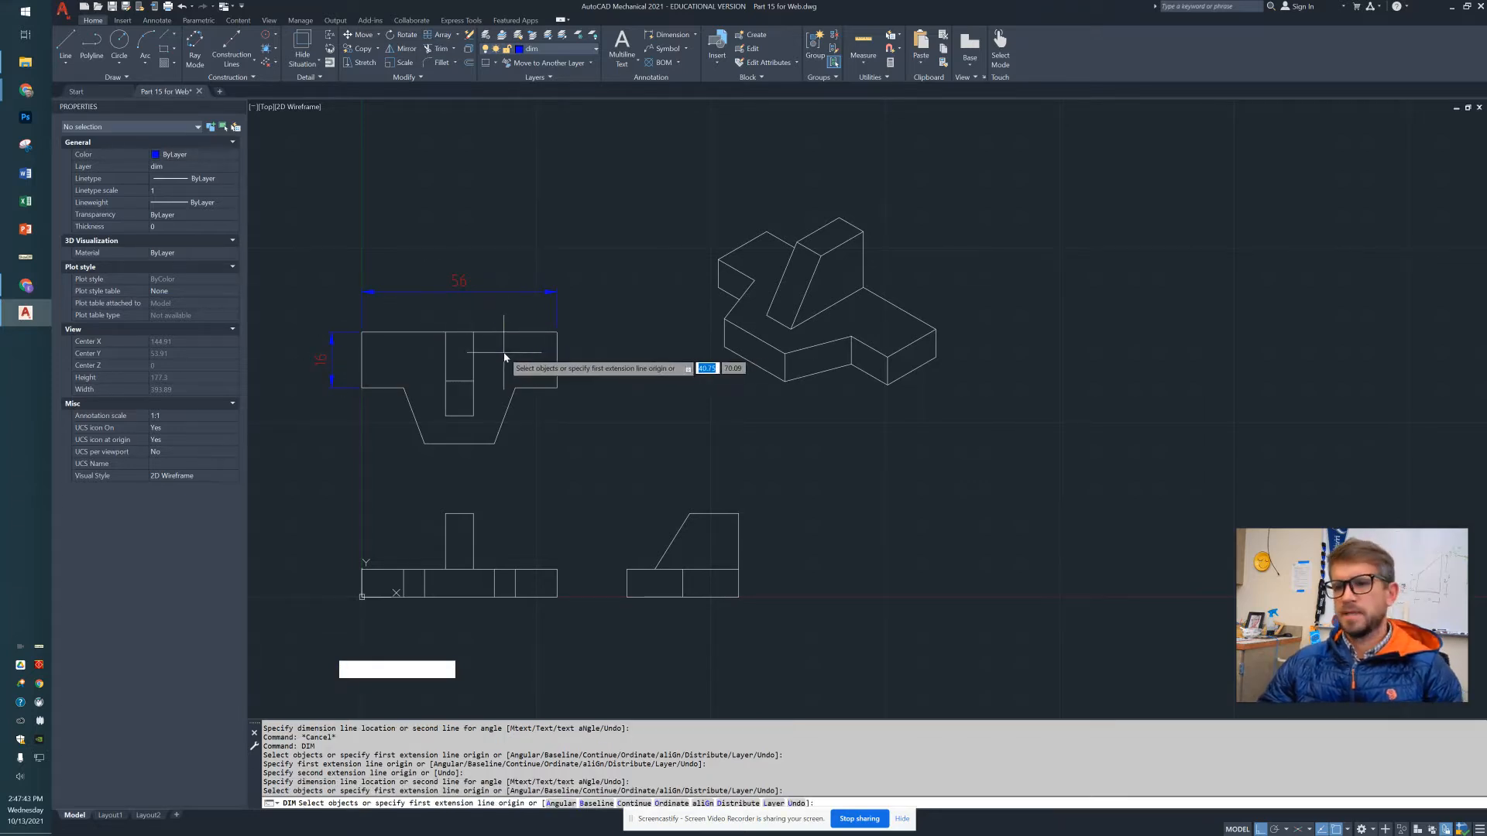
{"action": "key", "text": "space"}
- Dimension the length of the side view's top horizontal edge, placed just above the view
{"action": "key", "text": "space"}
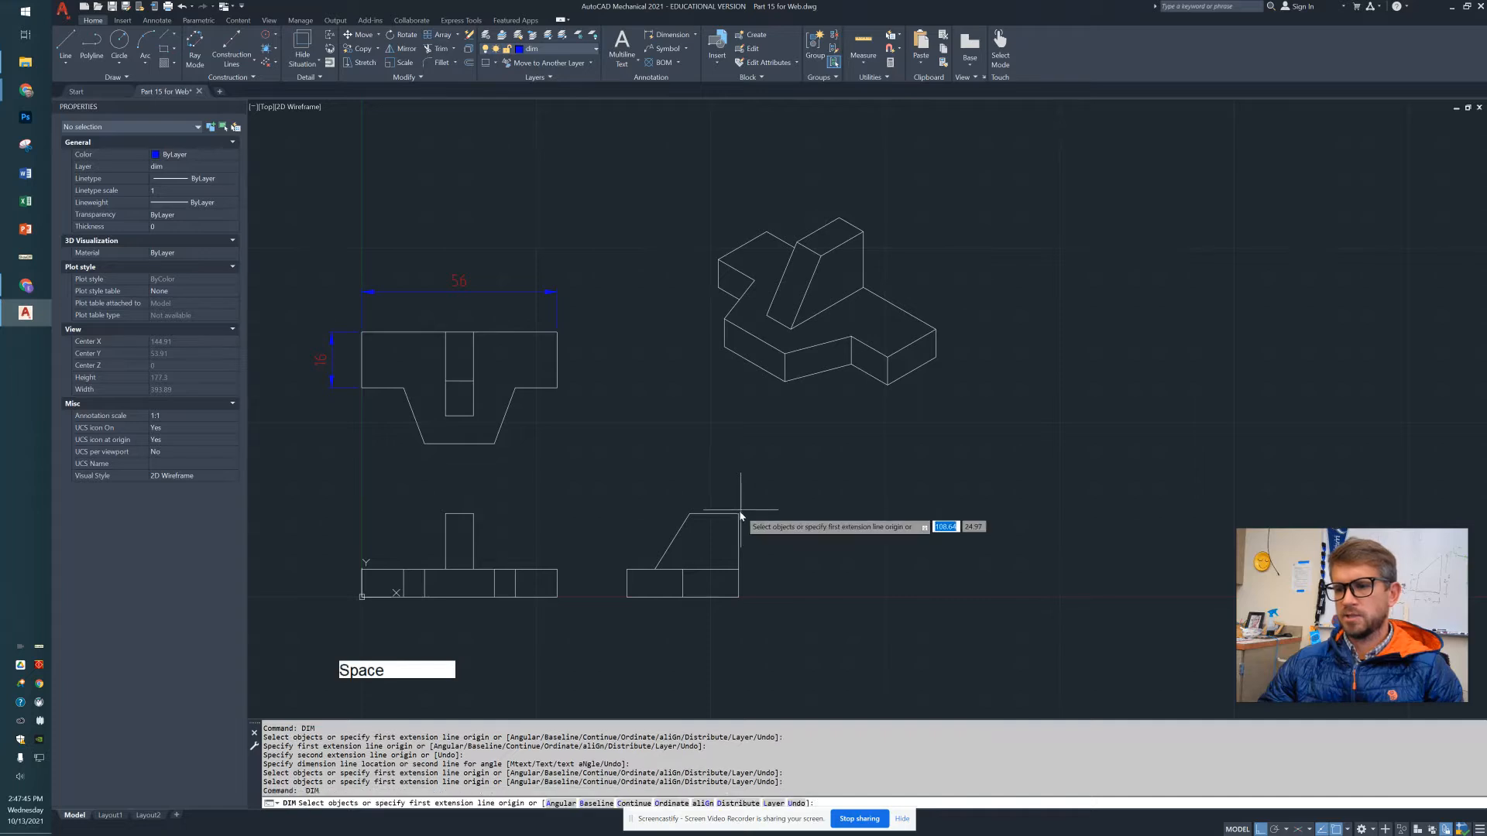
{"action": "left_click", "coordinate": [739, 513]}
{"action": "left_click", "coordinate": [696, 517]}
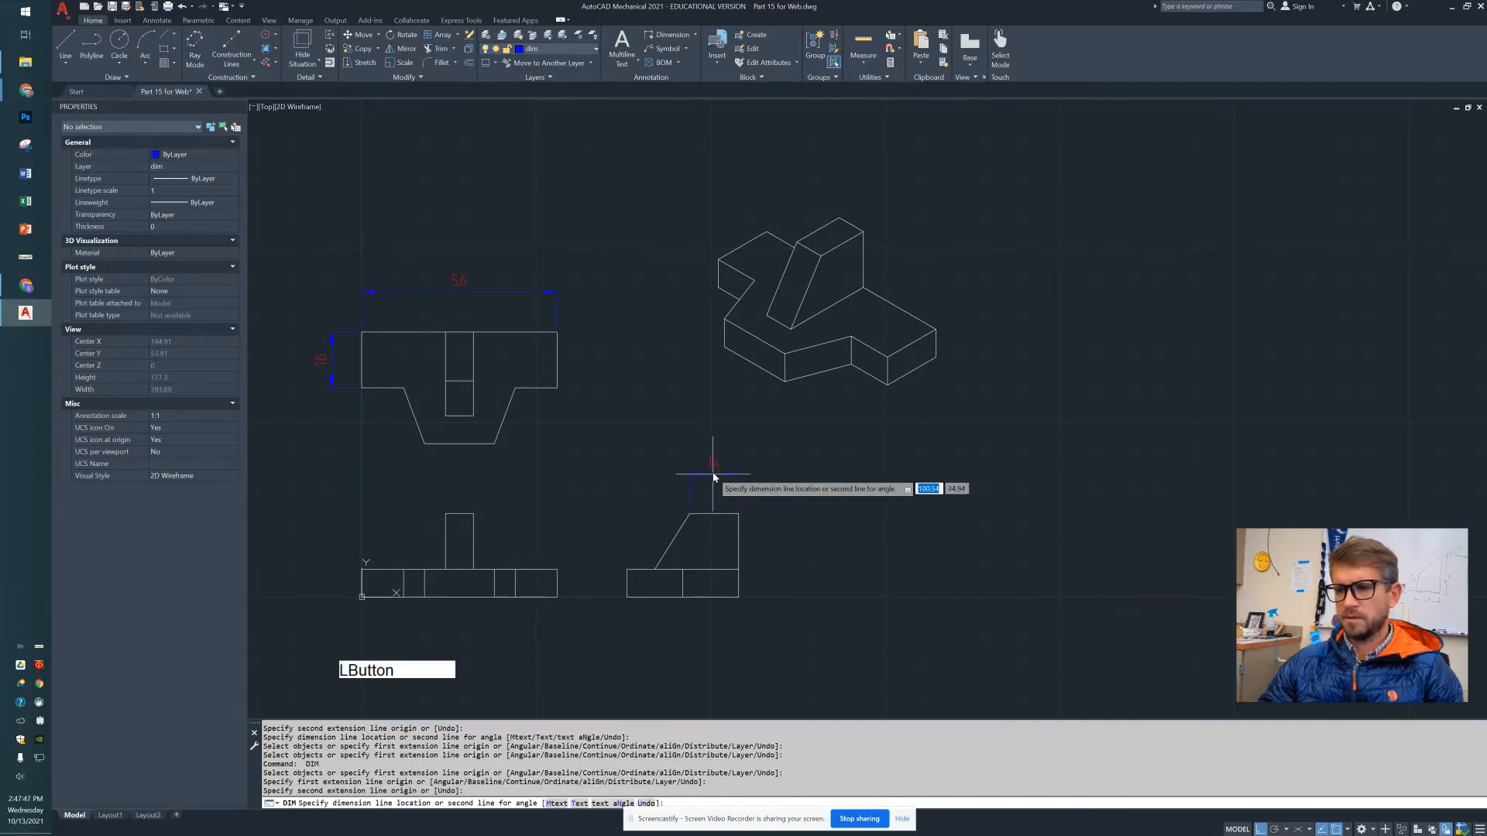
{"action": "left_click", "coordinate": [712, 486]}
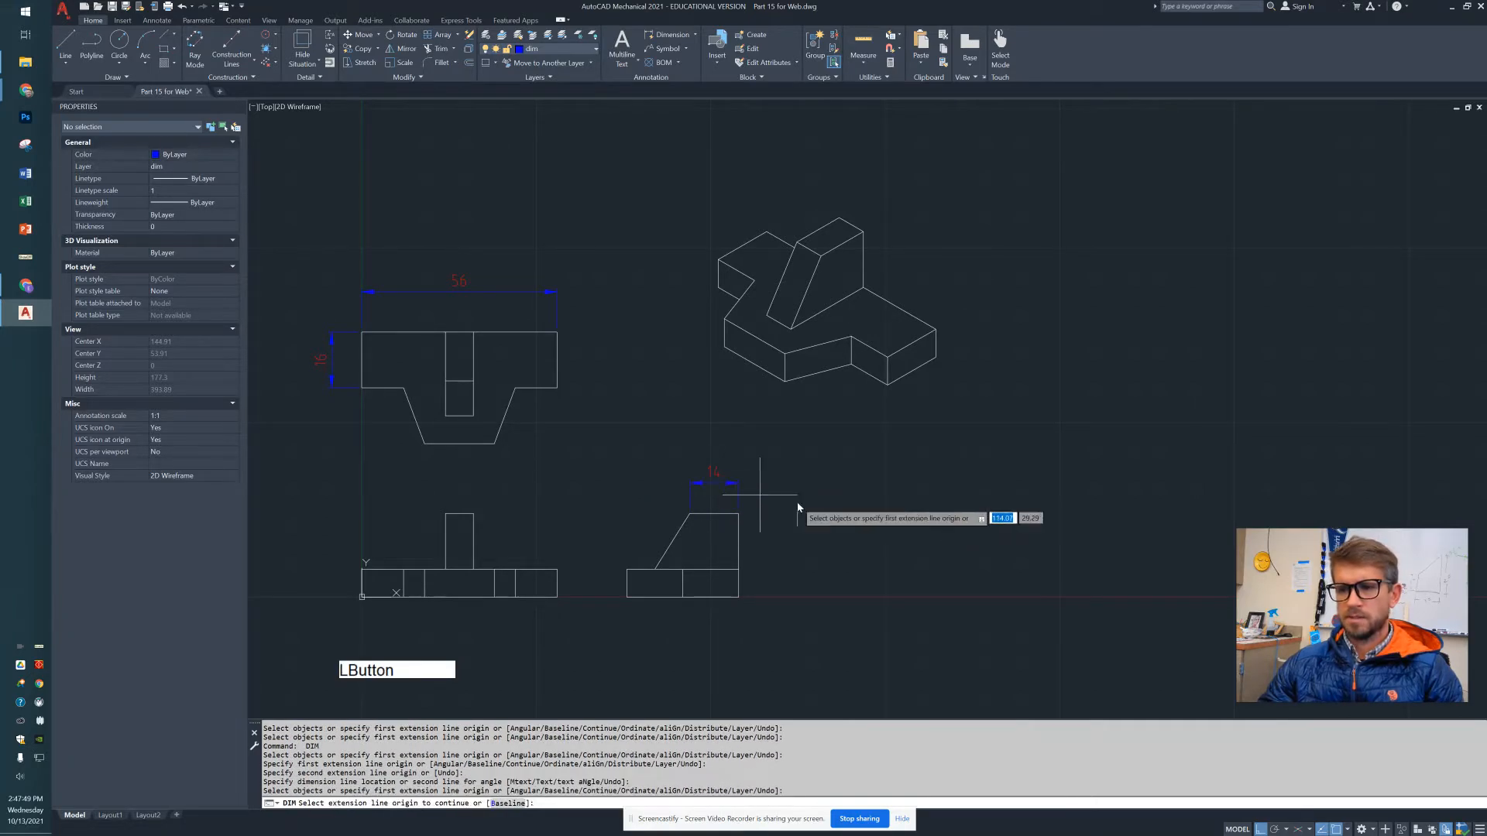
{"action": "key", "text": "space"}
- Dimension the horizontal distance from the side view's right edge to the foot of the slope, stacked above the top-edge dimension
{"action": "key", "text": "space"}
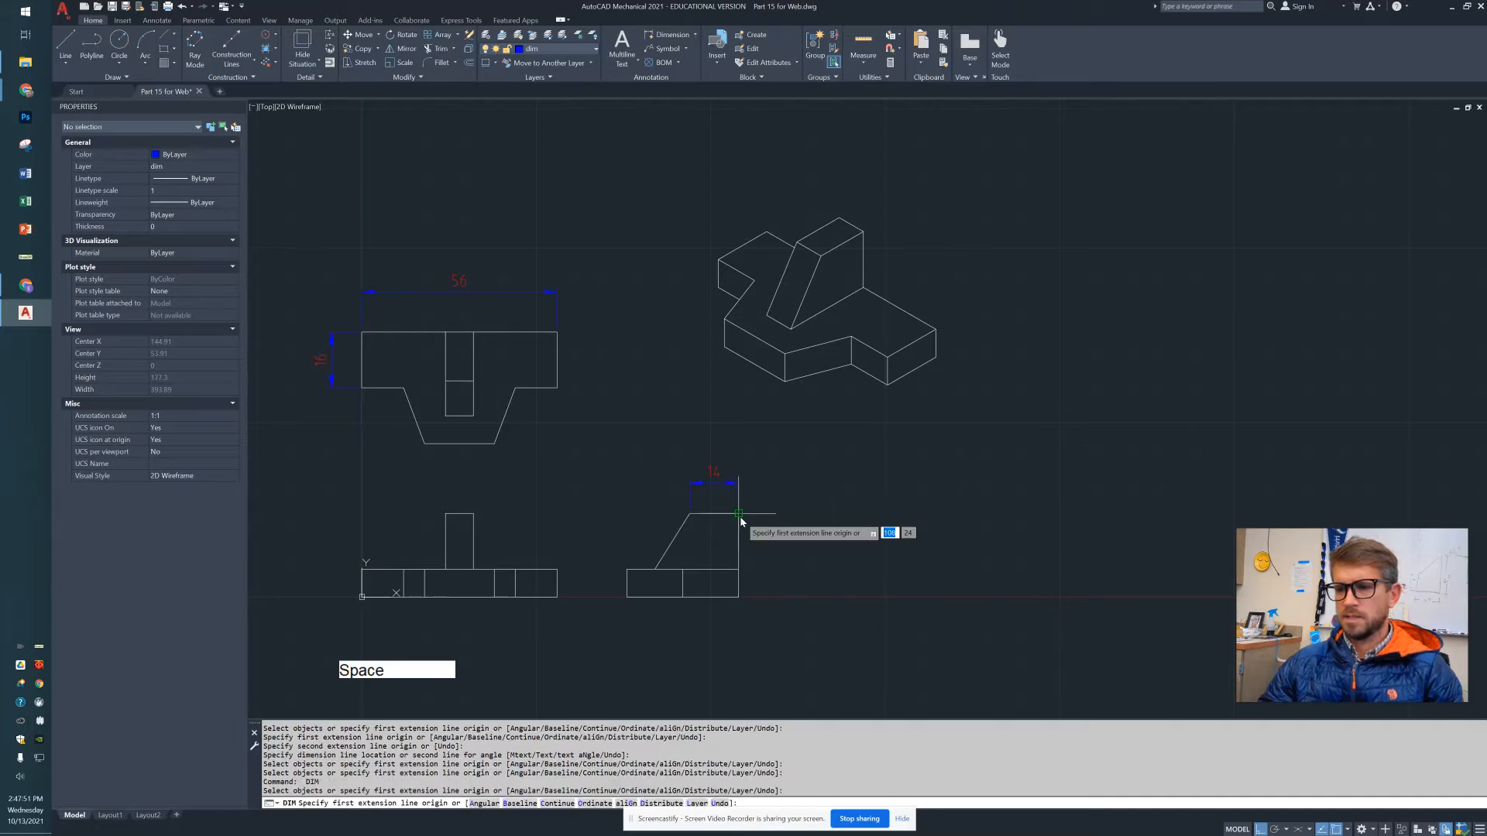
{"action": "left_click", "coordinate": [739, 569]}
{"action": "left_click", "coordinate": [656, 569]}
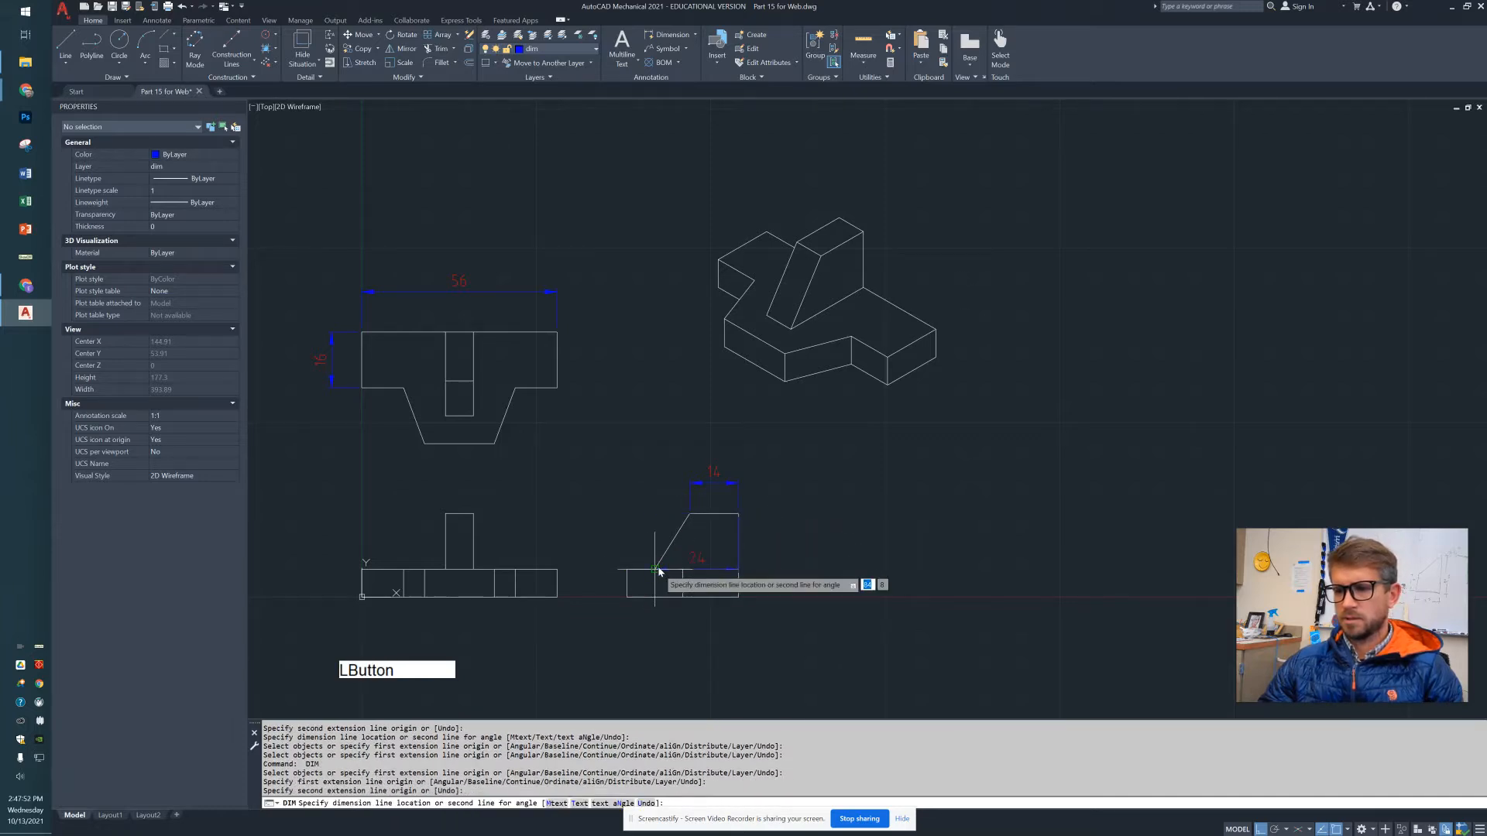
{"action": "left_click", "coordinate": [699, 456]}
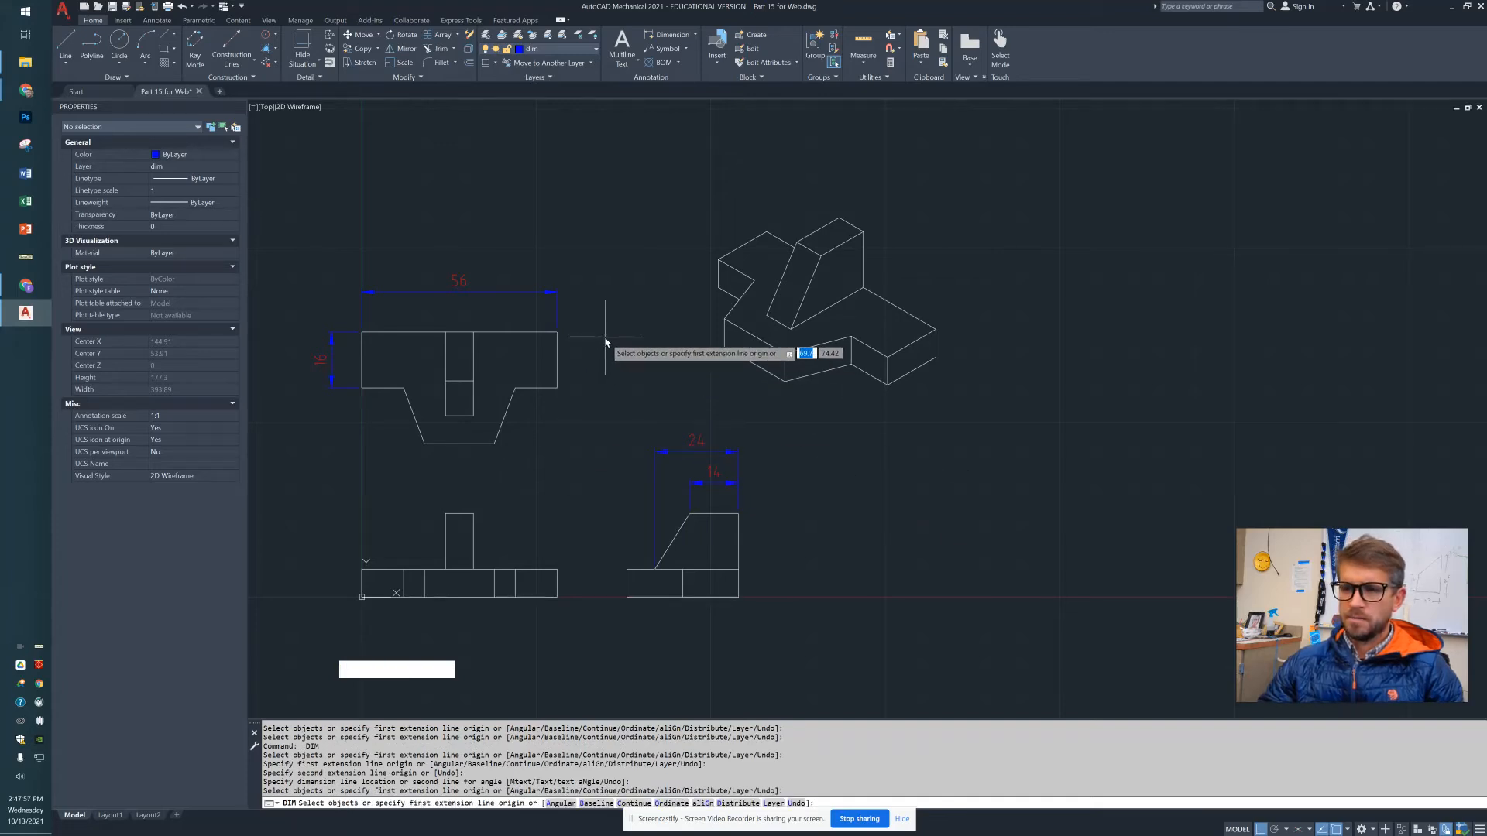
{"action": "left_click", "coordinate": [557, 332]}
{"action": "key", "text": "Escape"}
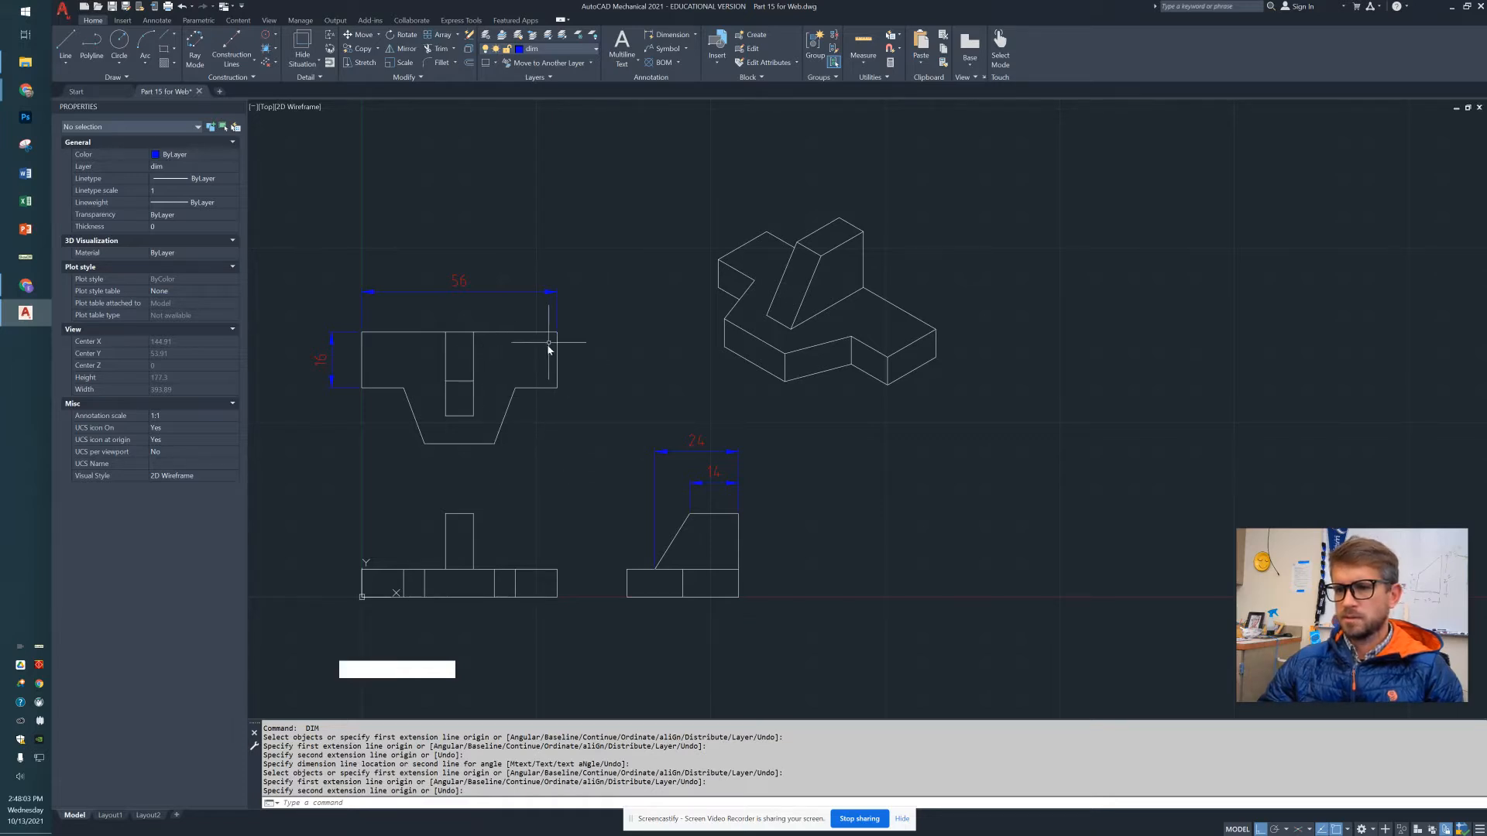
- Dimension the top view's overall vertical depth from its upper left corner to its bottom edge, outside the existing vertical dimension
{"action": "key", "text": "space"}
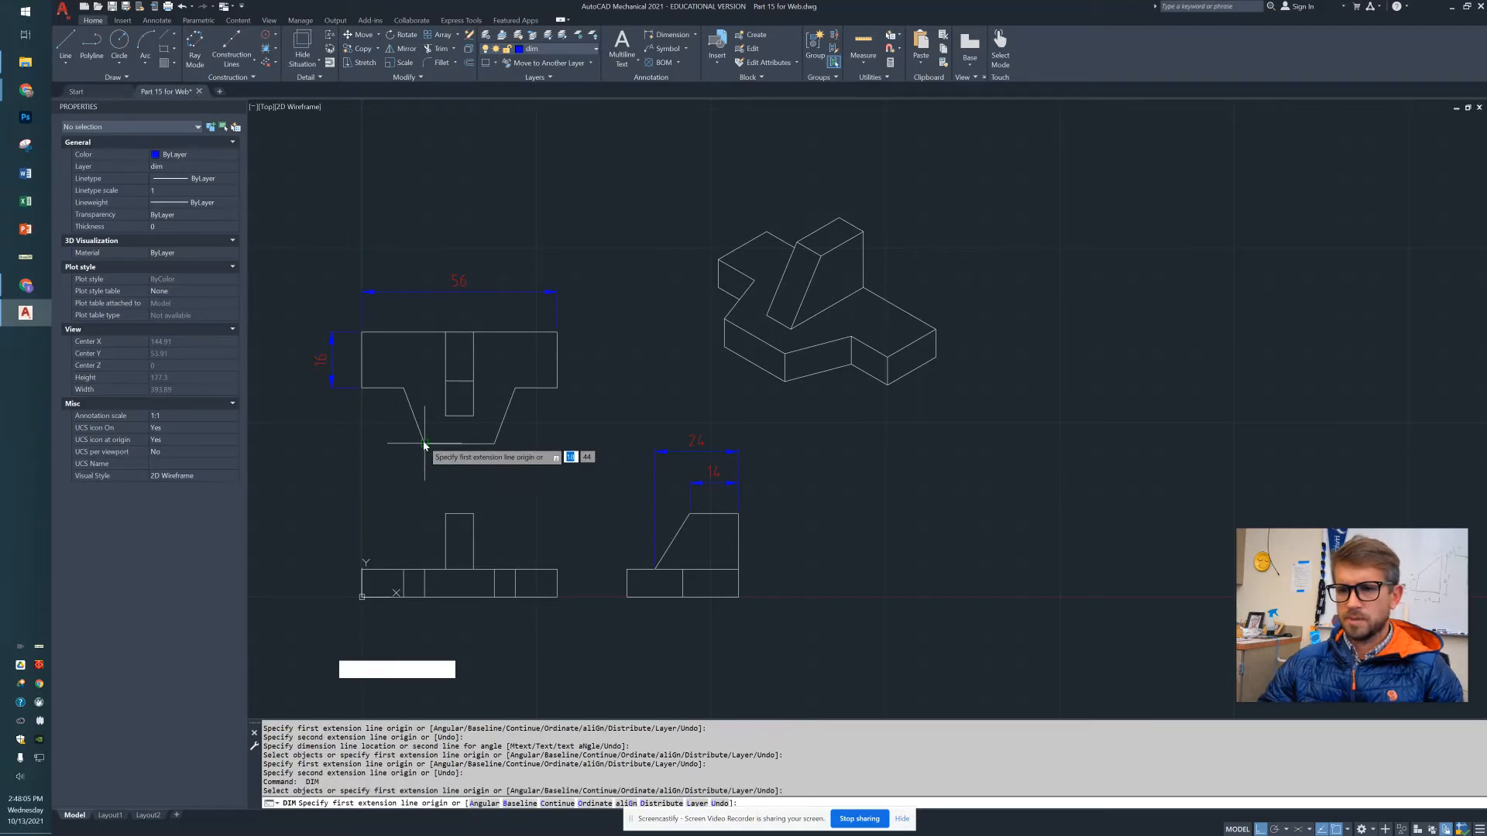
{"action": "left_click", "coordinate": [362, 333]}
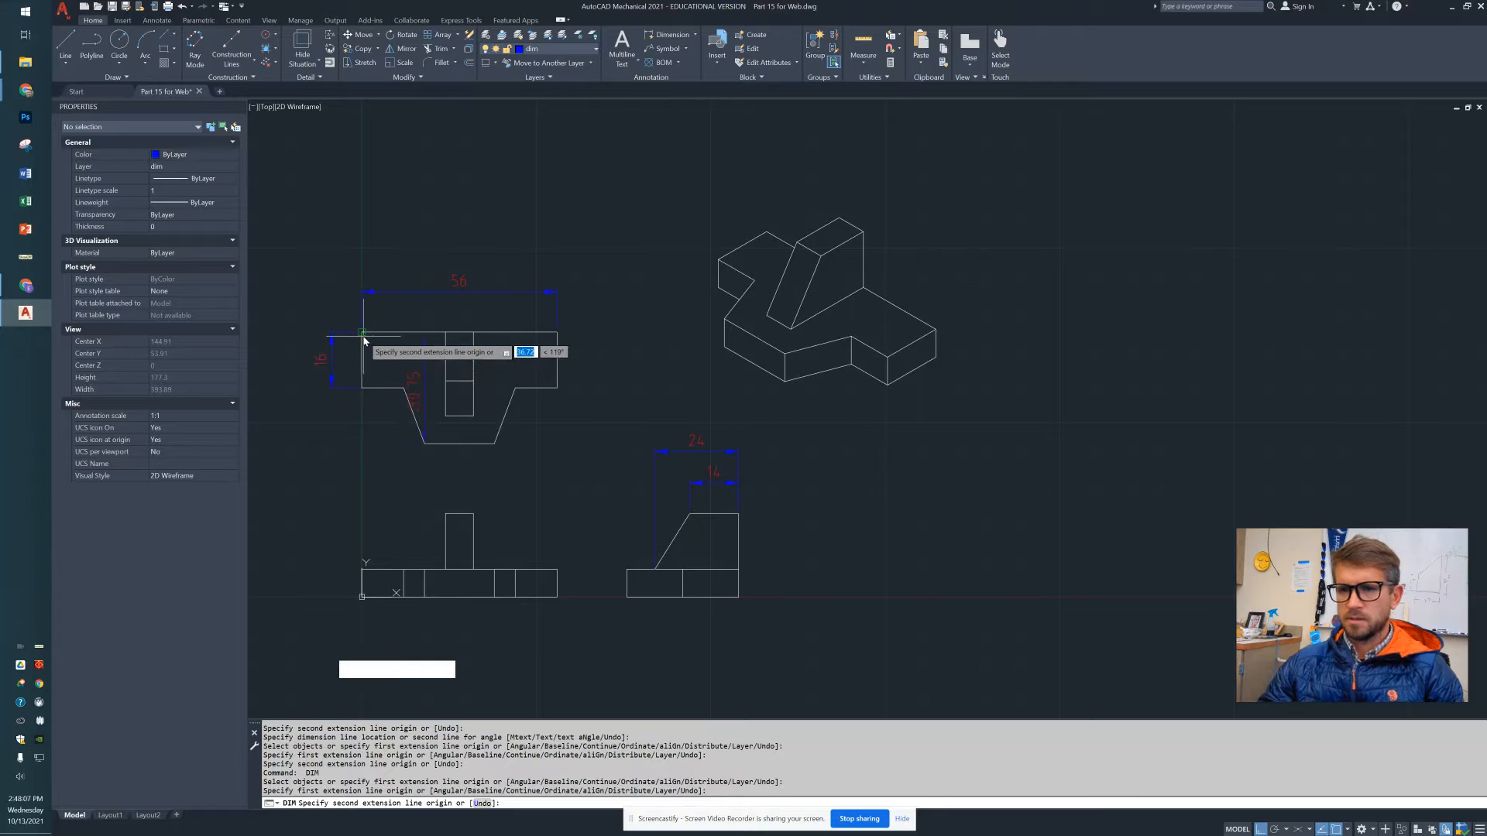
{"action": "left_click", "coordinate": [423, 443]}
{"action": "left_click", "coordinate": [301, 402]}
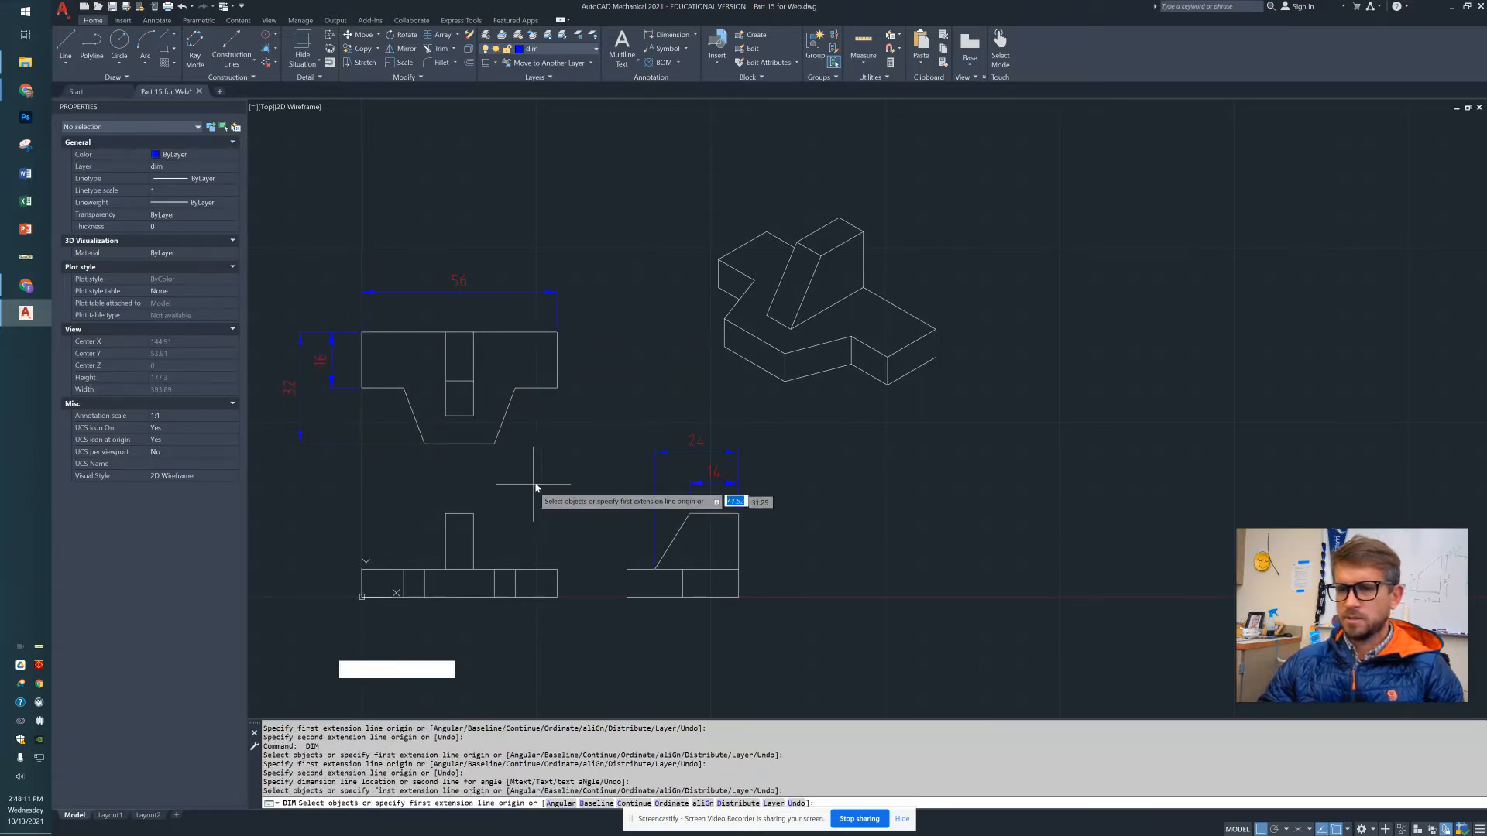
{"action": "key", "text": "Return"}
{"action": "key", "text": "Escape"}
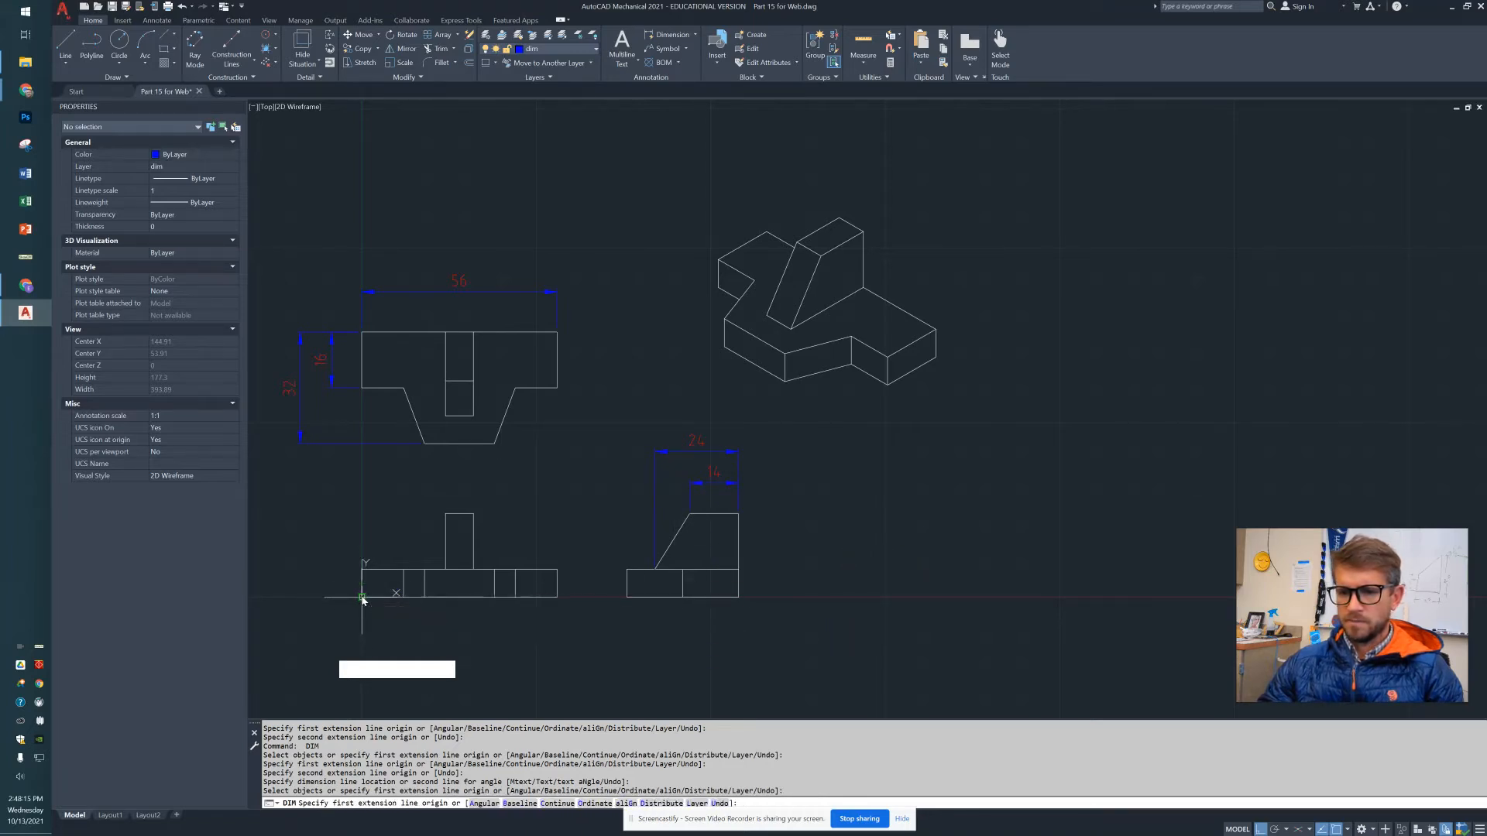
- Dimension the base thickness at the front view's left edge and the horizontal offset from its lower left corner to the first inner vertical line
{"action": "left_click", "coordinate": [361, 598]}
{"action": "left_click", "coordinate": [360, 597]}
{"action": "left_click", "coordinate": [336, 586]}
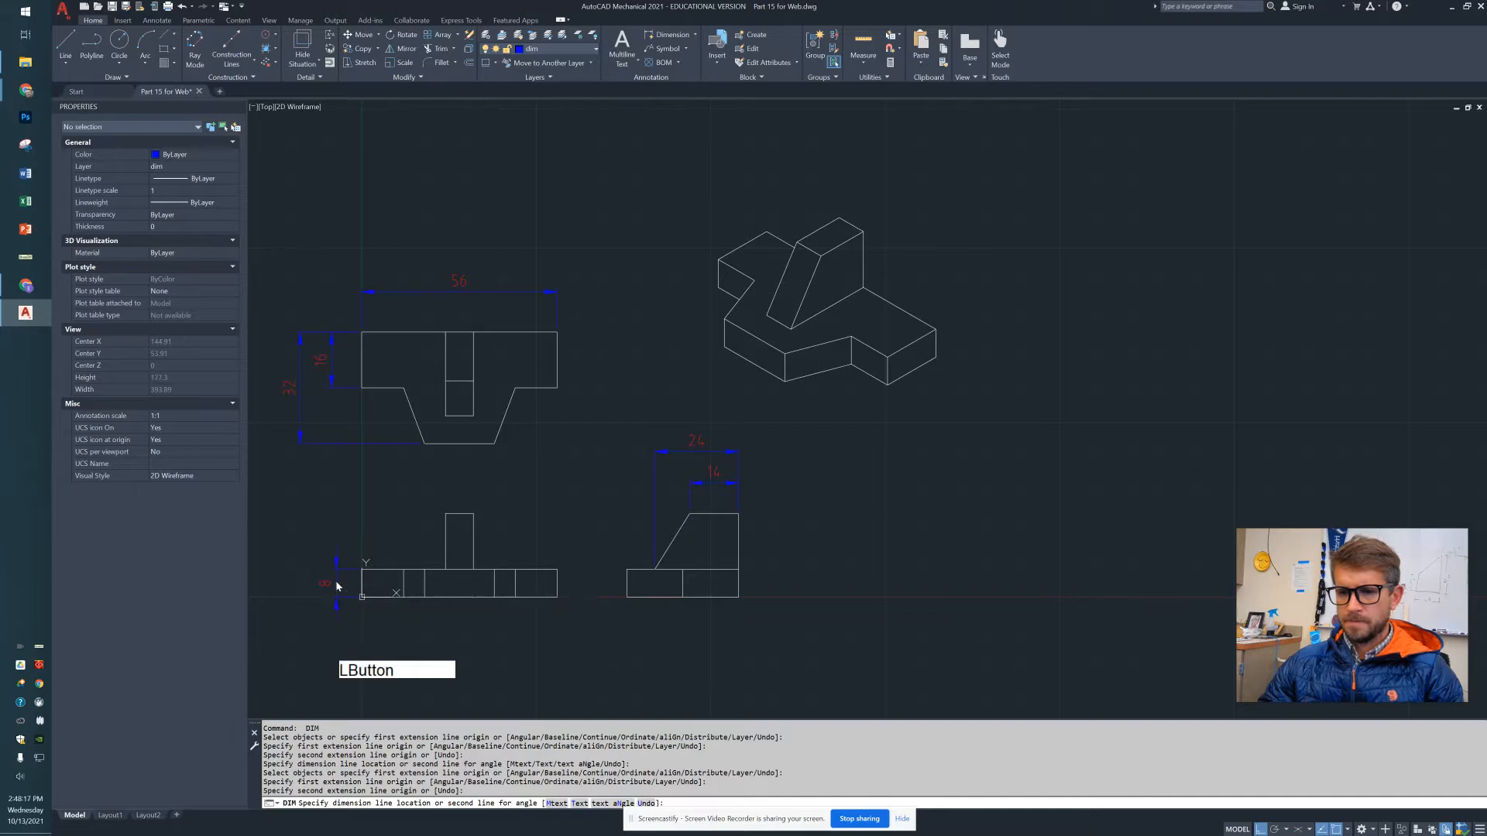
{"action": "left_click", "coordinate": [362, 597]}
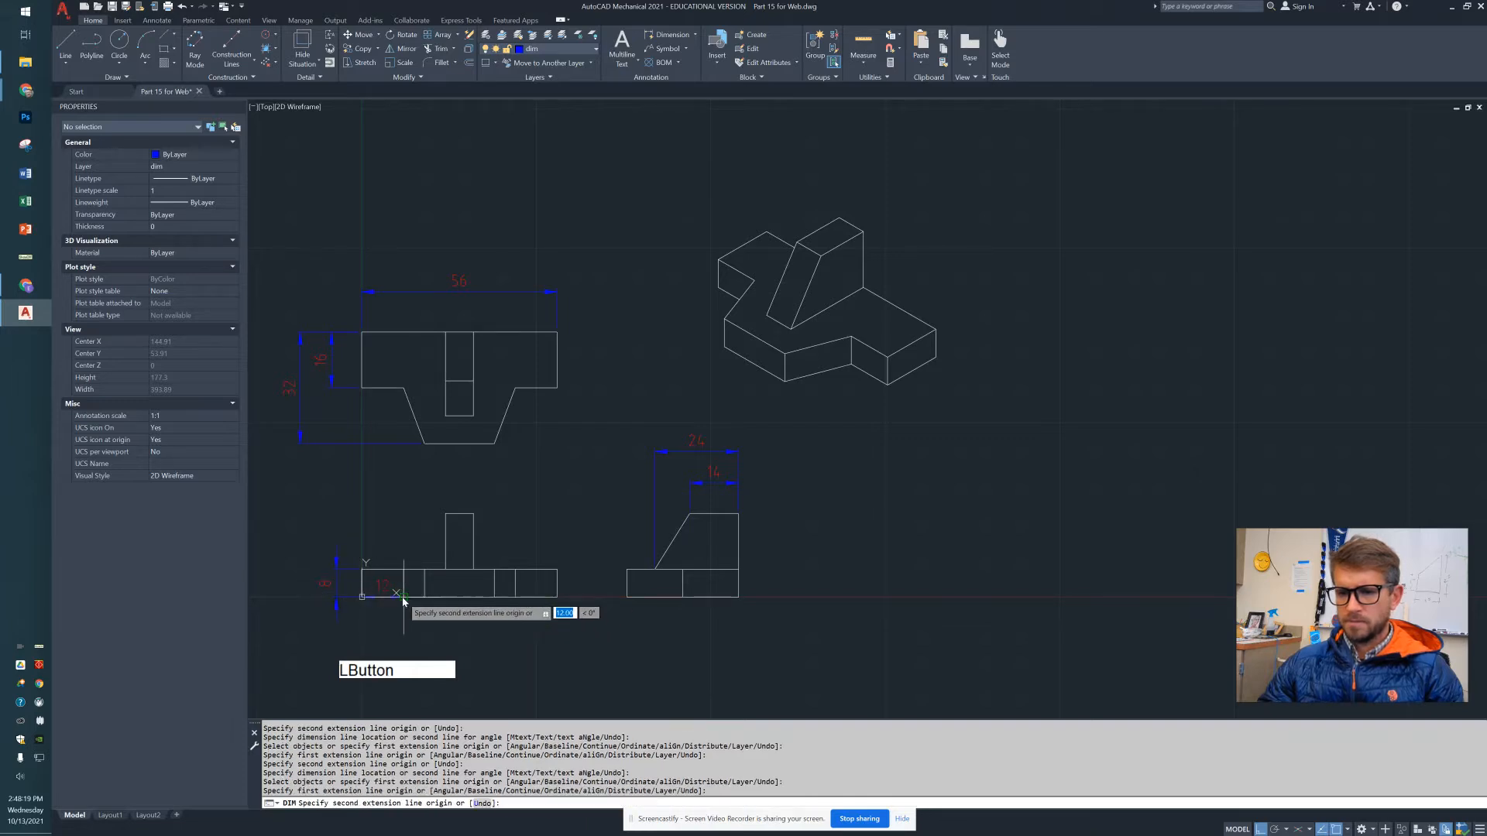
{"action": "left_click", "coordinate": [403, 597]}
{"action": "left_click", "coordinate": [384, 615]}
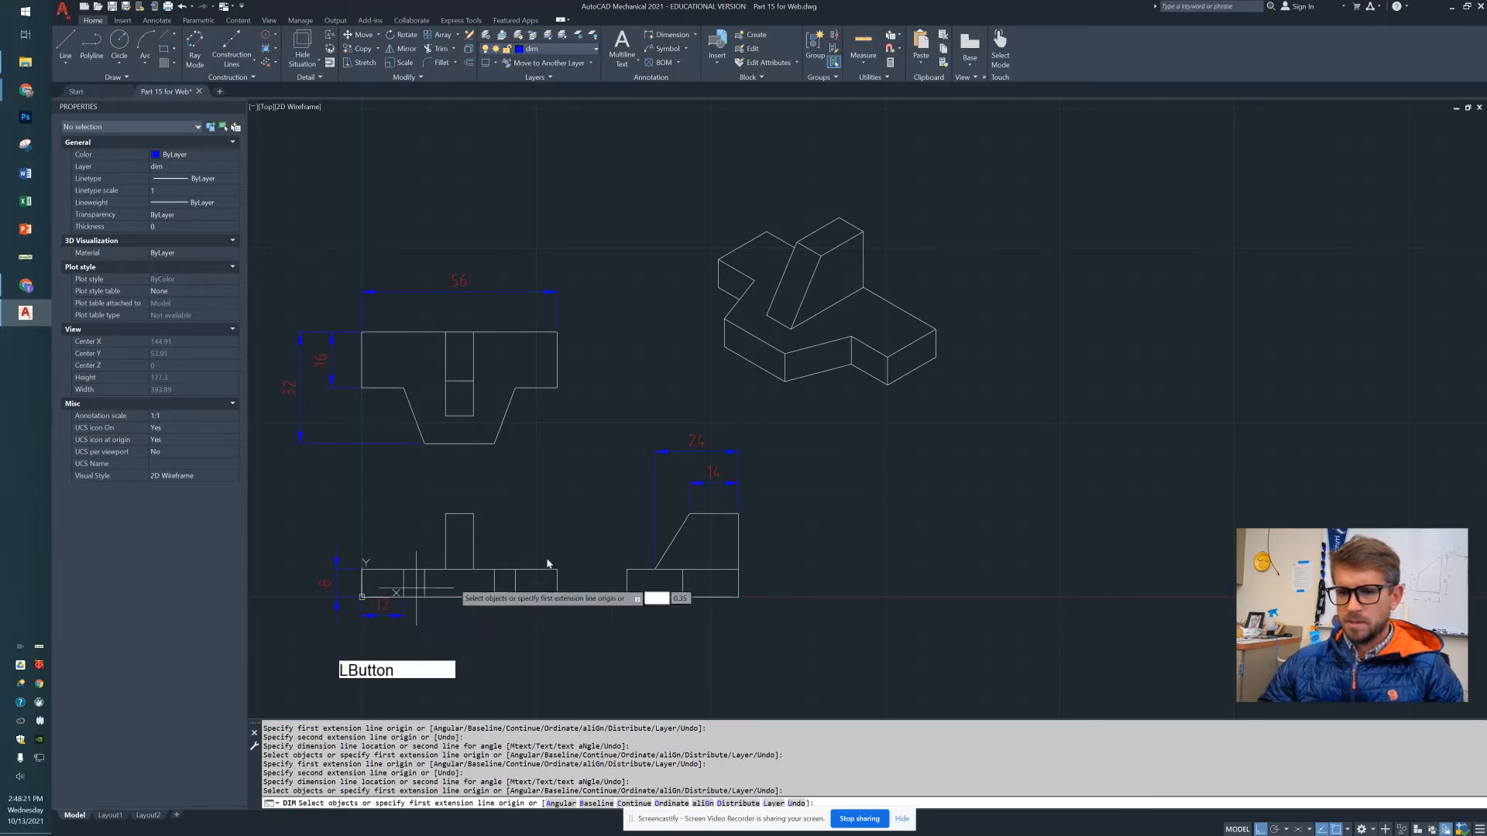
- Dimension the side view's overall height from its lower right corner to its upper right corner, placed outside the right edge
{"action": "left_click", "coordinate": [737, 597]}
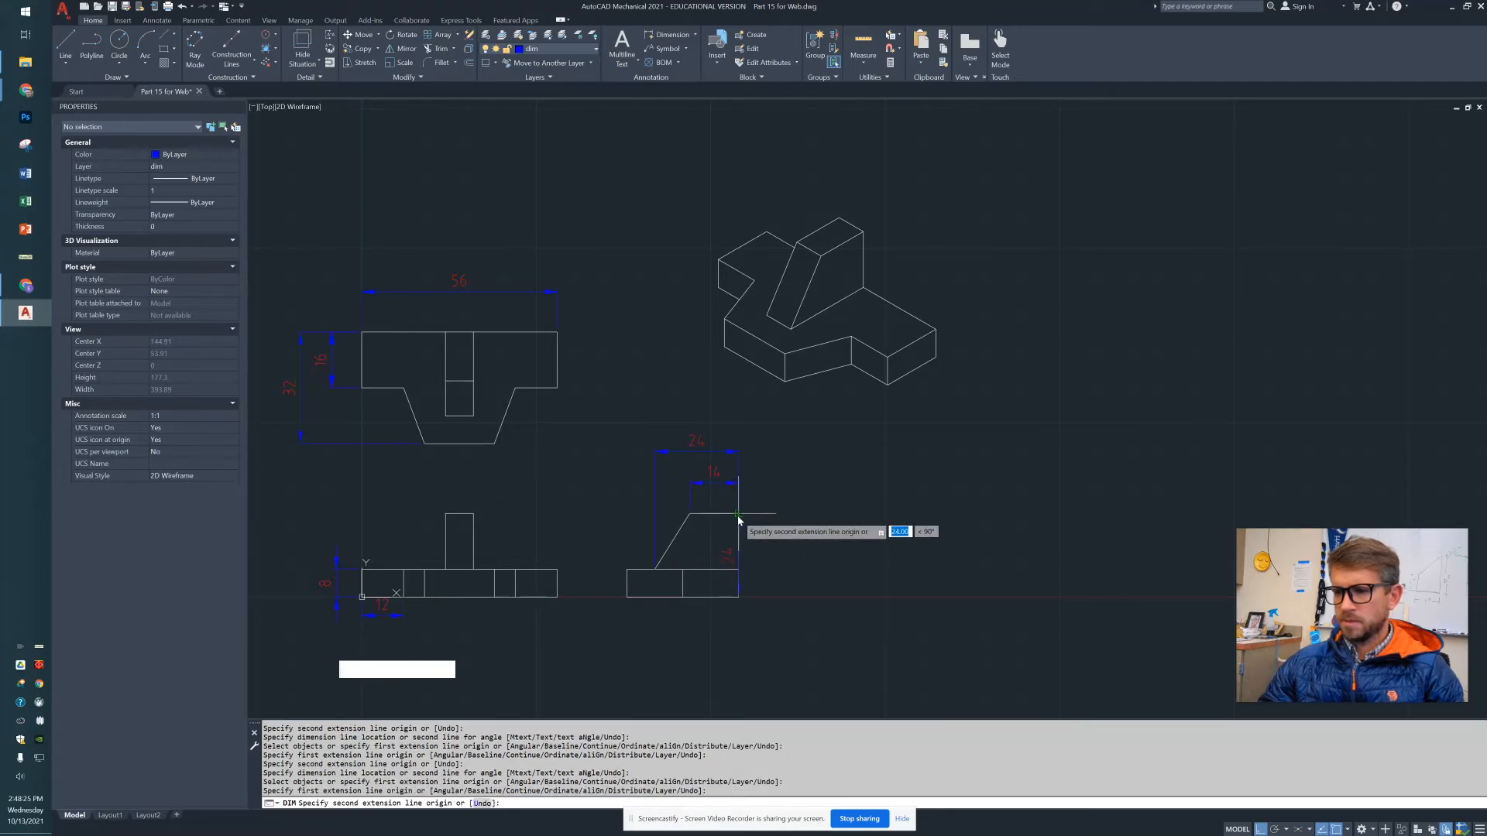
{"action": "left_click", "coordinate": [738, 521]}
{"action": "left_click", "coordinate": [771, 555]}
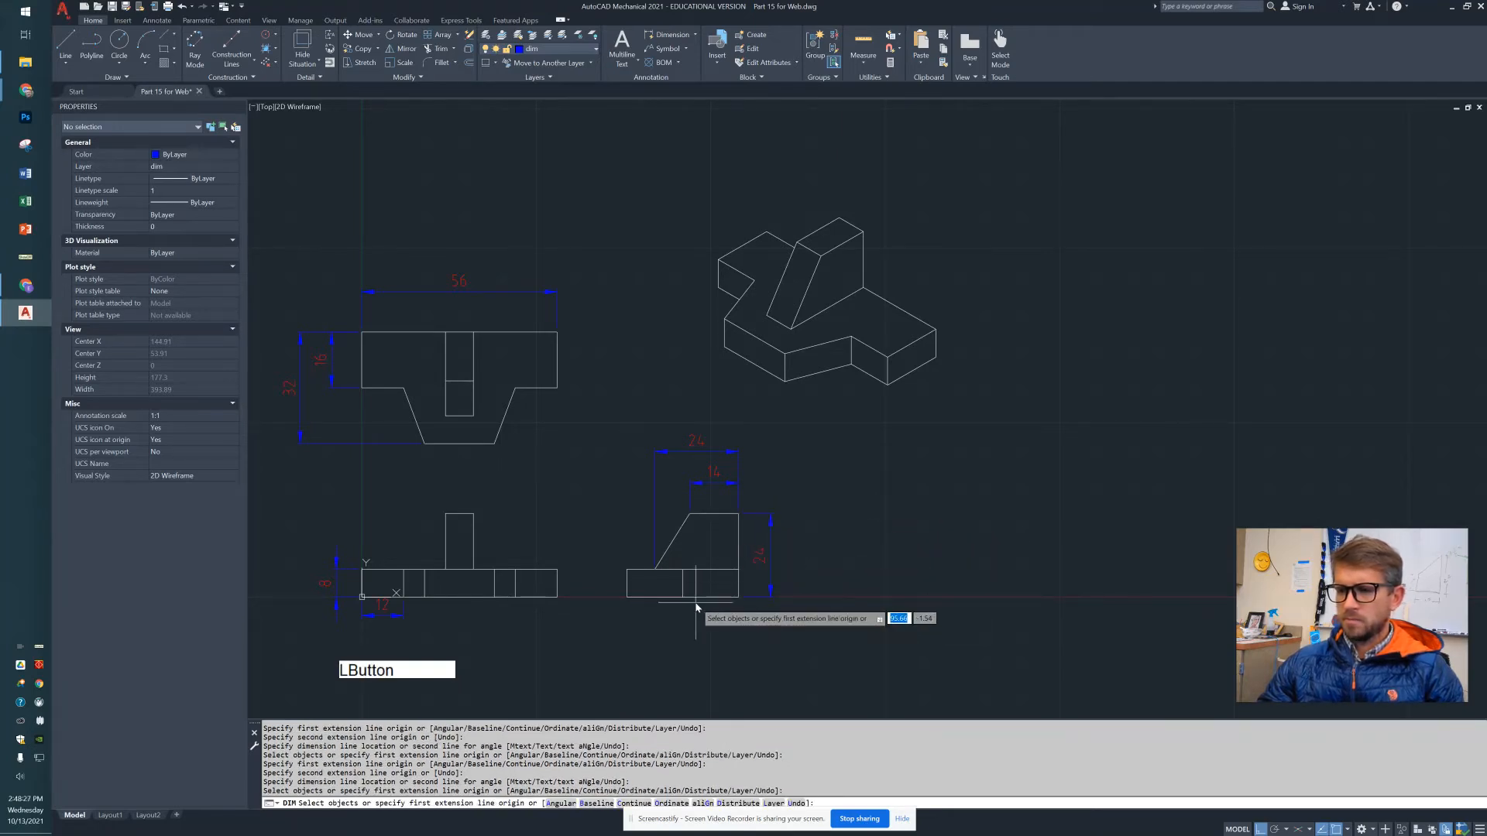
{"action": "key", "text": "space"}
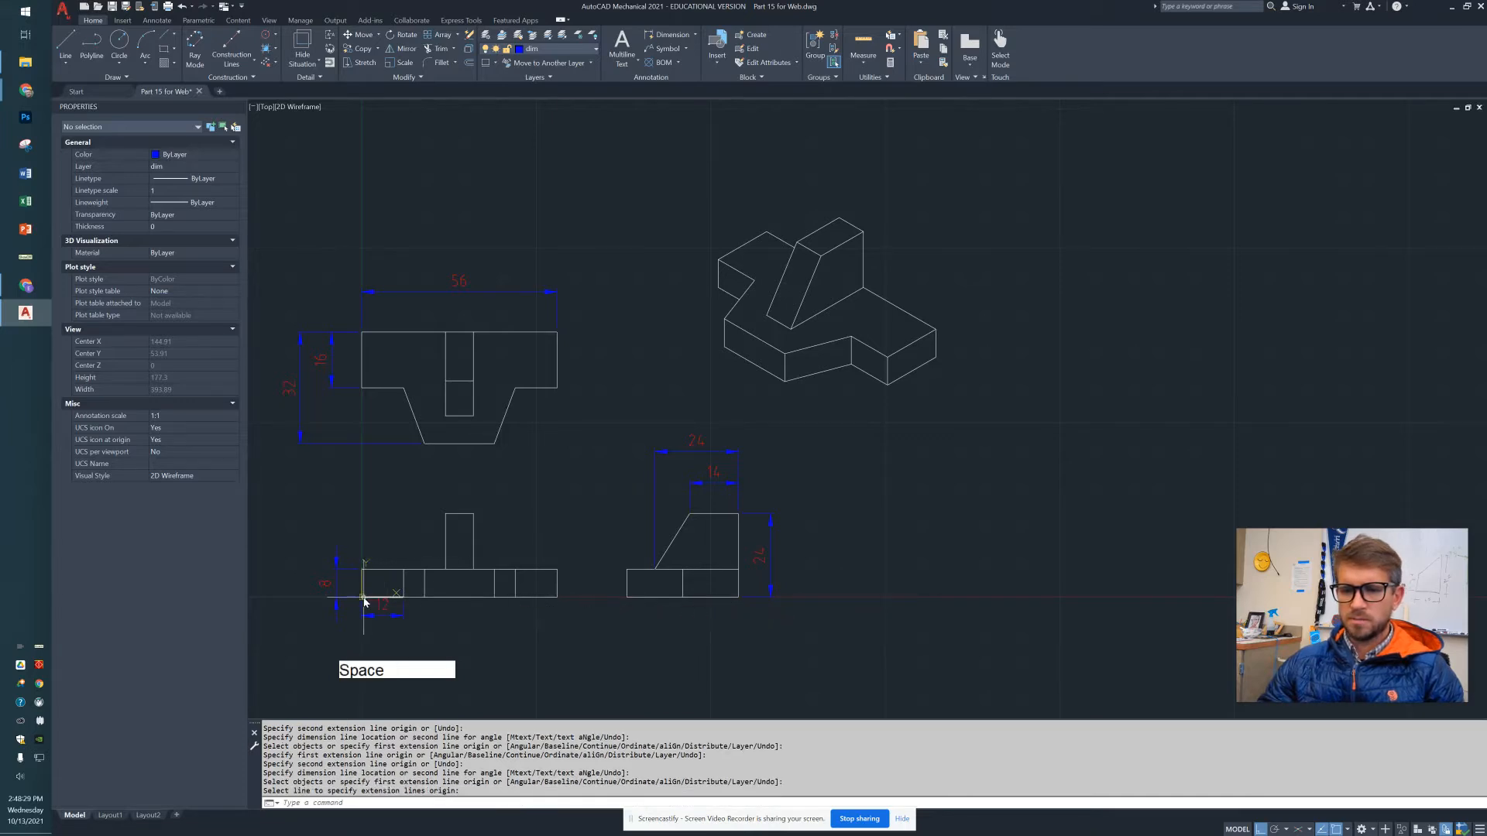
- Dimension the horizontal distance from the front view's lower left corner to the second inner vertical line, stacked below the existing offset dimension
{"action": "key", "text": "space"}
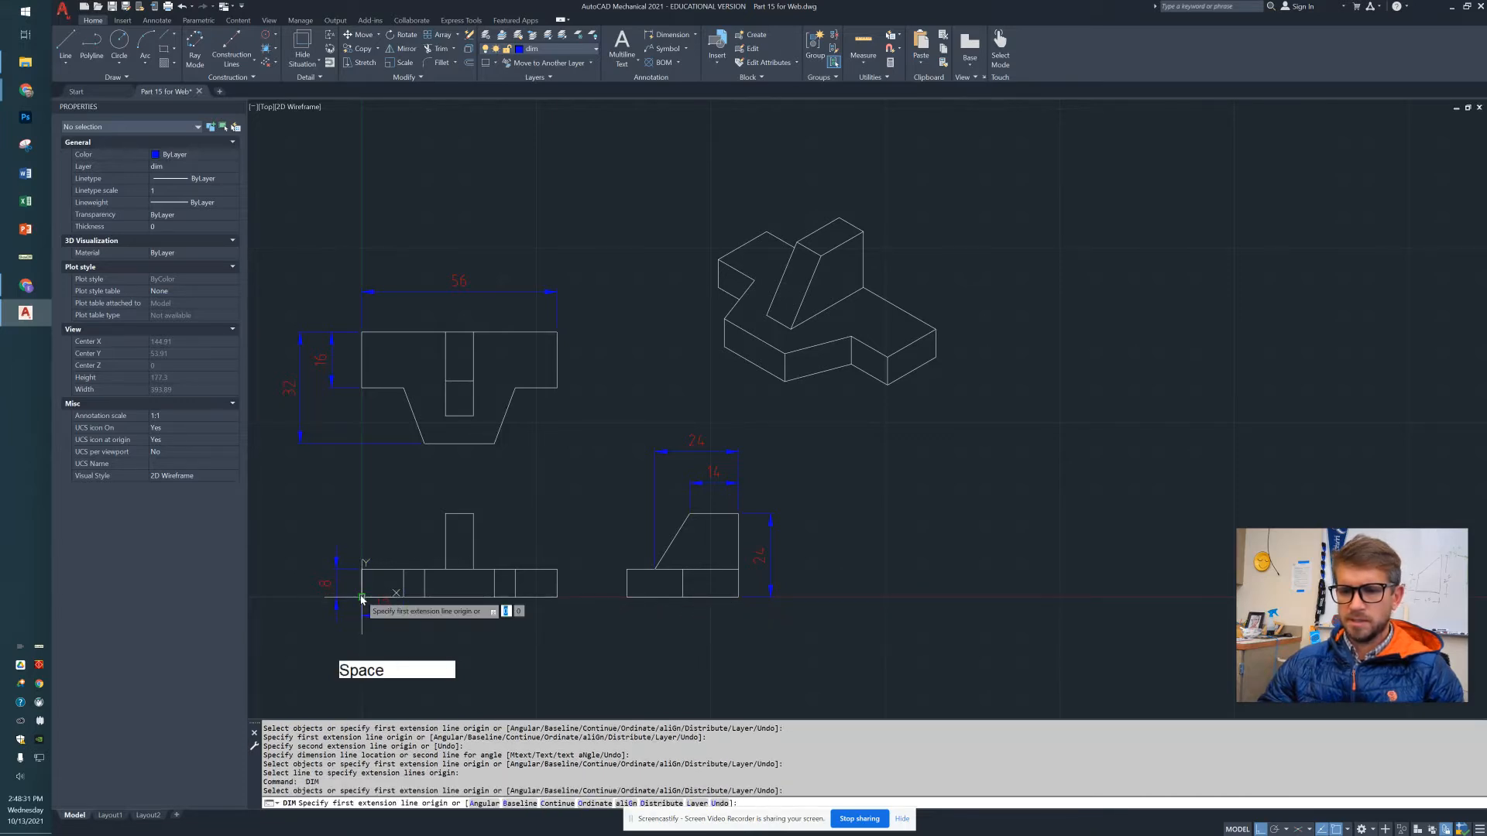
{"action": "left_click", "coordinate": [363, 597]}
{"action": "left_click", "coordinate": [423, 598]}
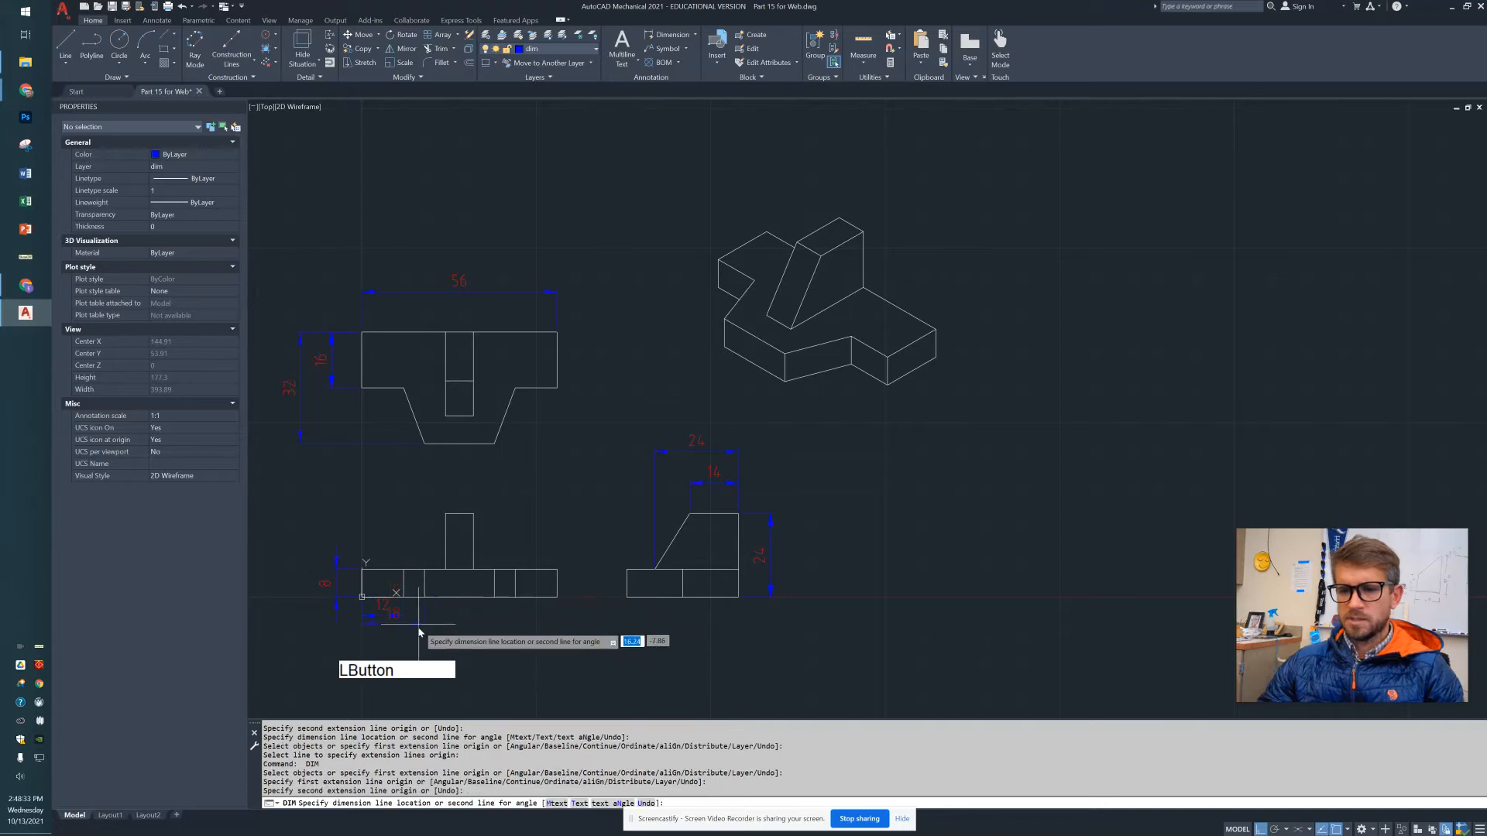
{"action": "left_click", "coordinate": [416, 648]}
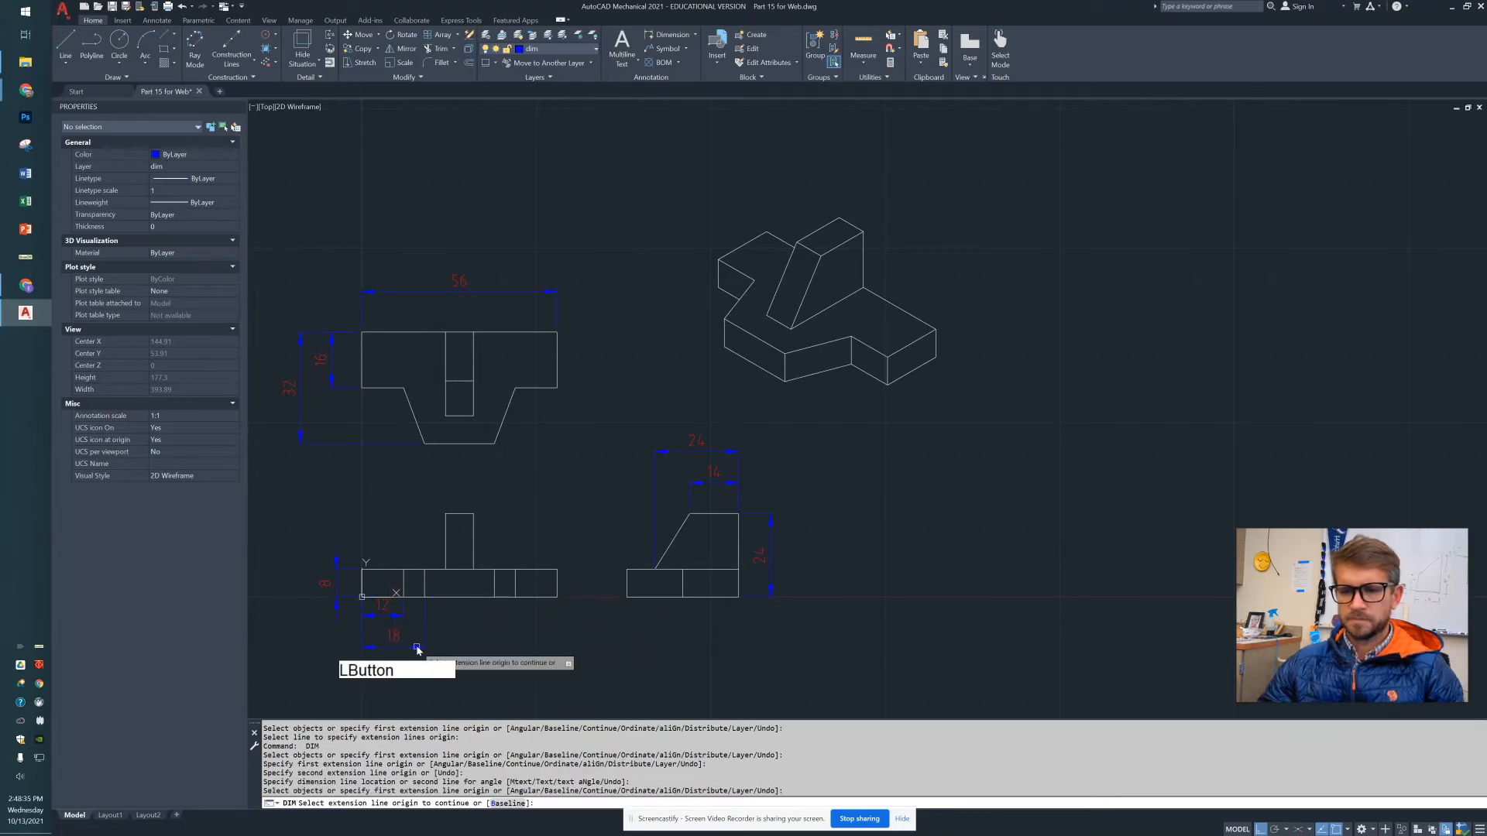
{"action": "key", "text": "Escape"}
{"action": "left_click", "coordinate": [385, 611]}
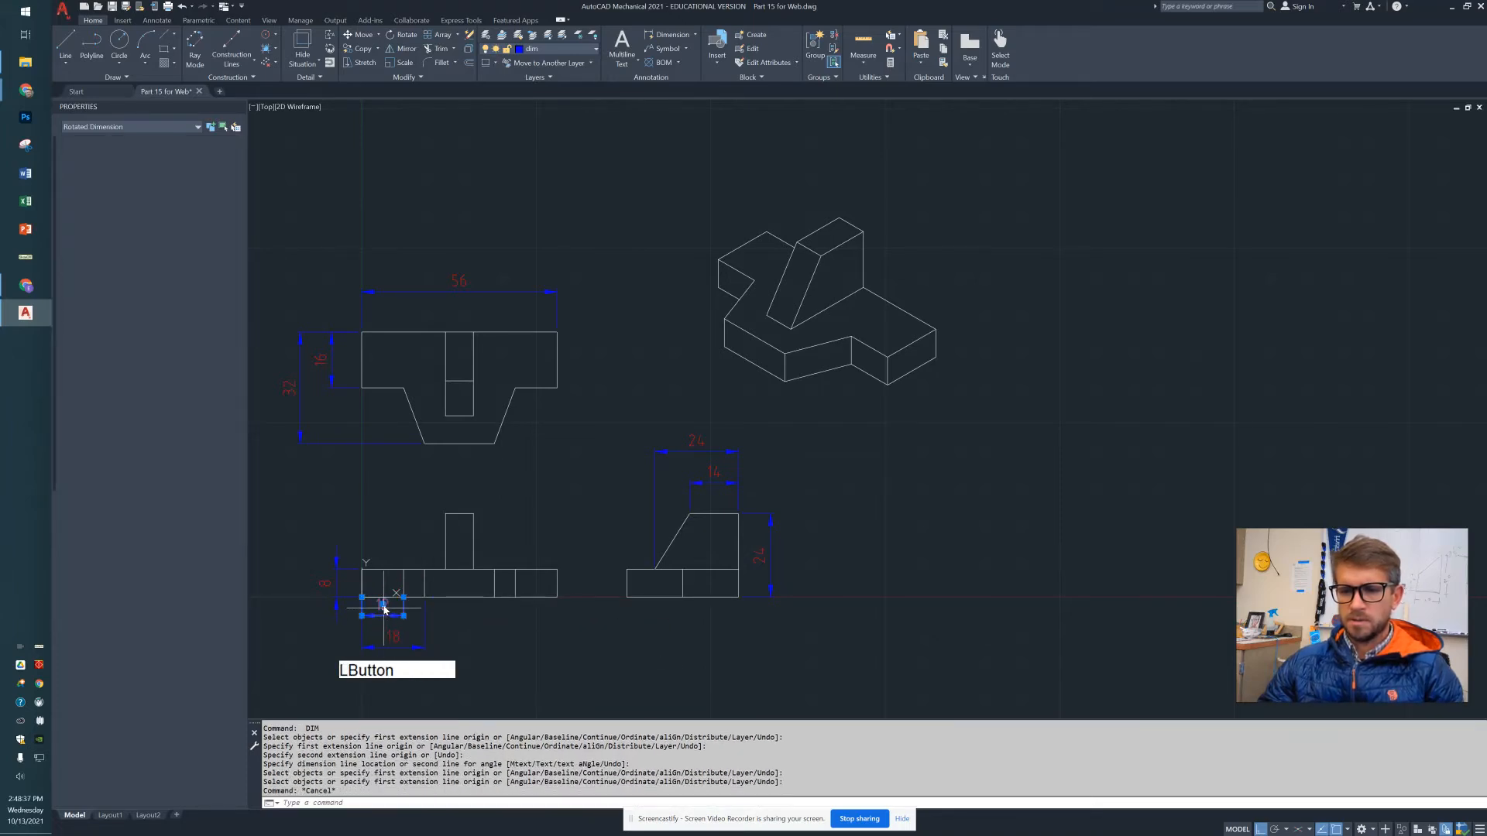
{"action": "left_click", "coordinate": [384, 611]}
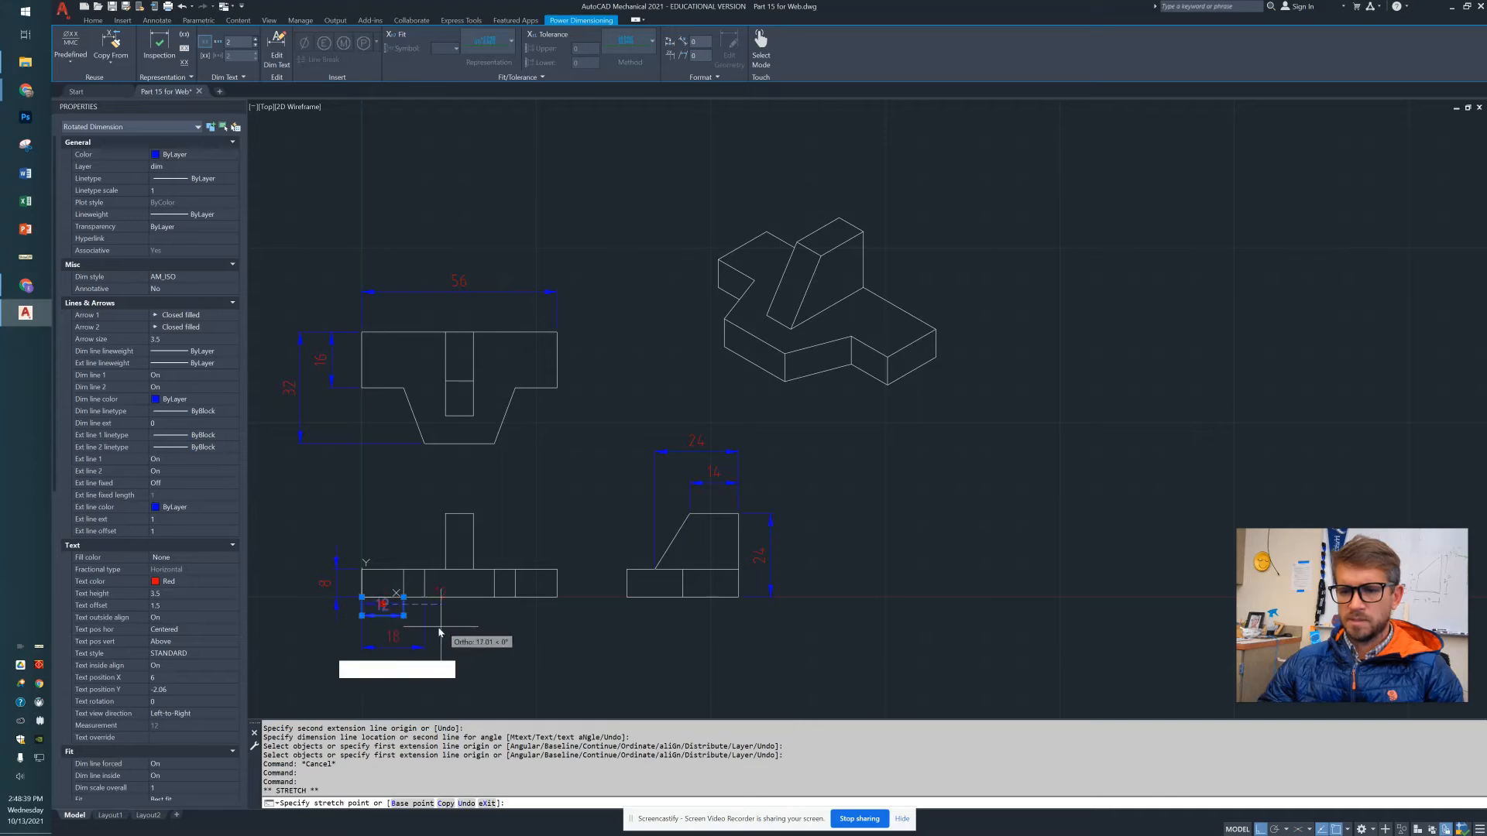
{"action": "key", "text": "Escape"}
{"action": "key", "text": "Escape"}
- Move the dimension line of the front view's 12 mm left offset slightly farther below the view
{"action": "left_click", "coordinate": [385, 617]}
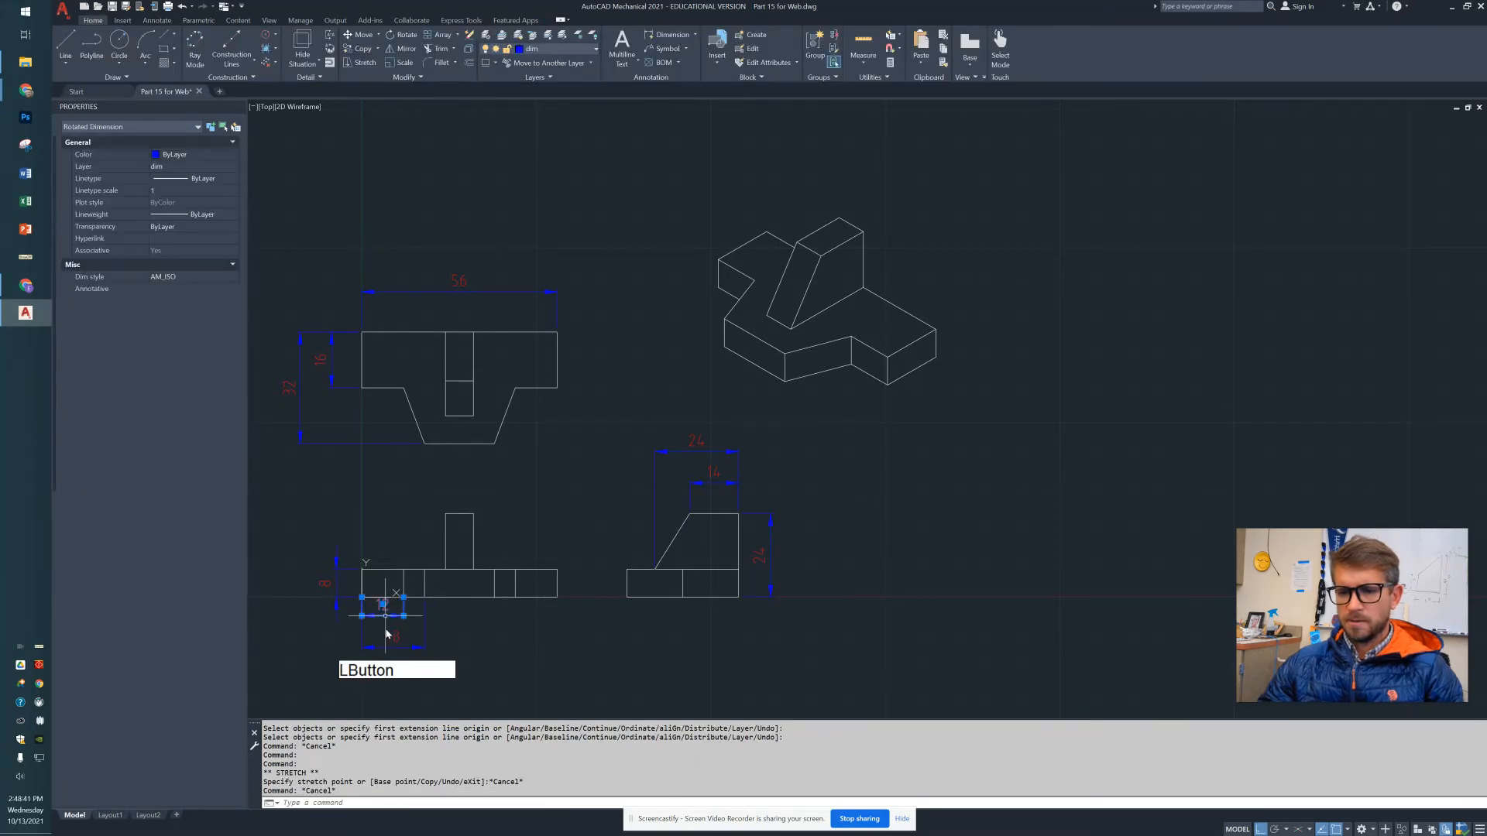
{"action": "left_click", "coordinate": [362, 617]}
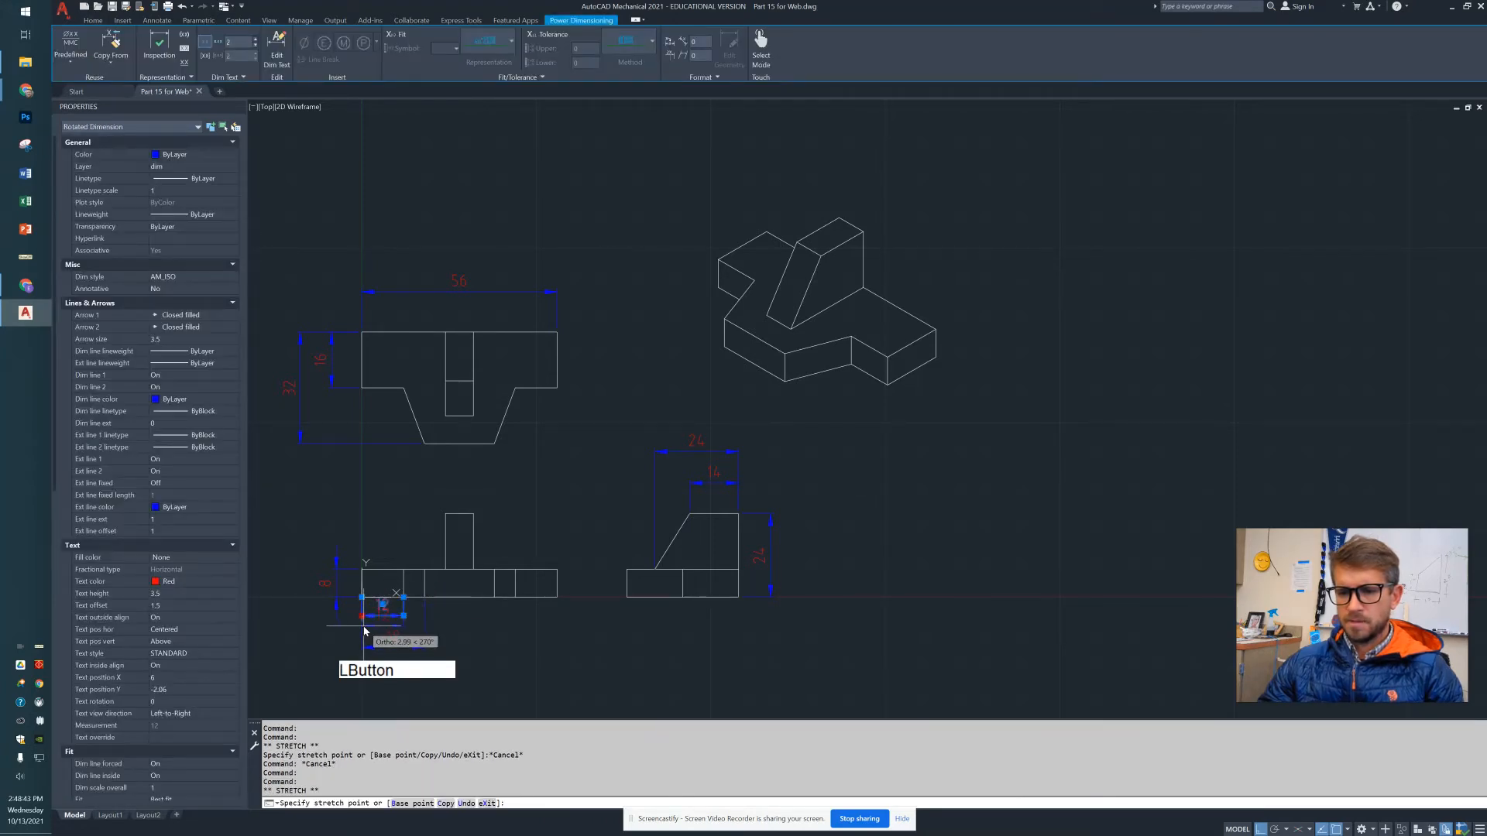
{"action": "left_click", "coordinate": [365, 632]}
{"action": "key", "text": "Escape"}
{"action": "key", "text": "Escape"}
- Move the 18 mm dimension line under the front view slightly lower to keep the stacked dimensions spaced apart
{"action": "left_click", "coordinate": [365, 653]}
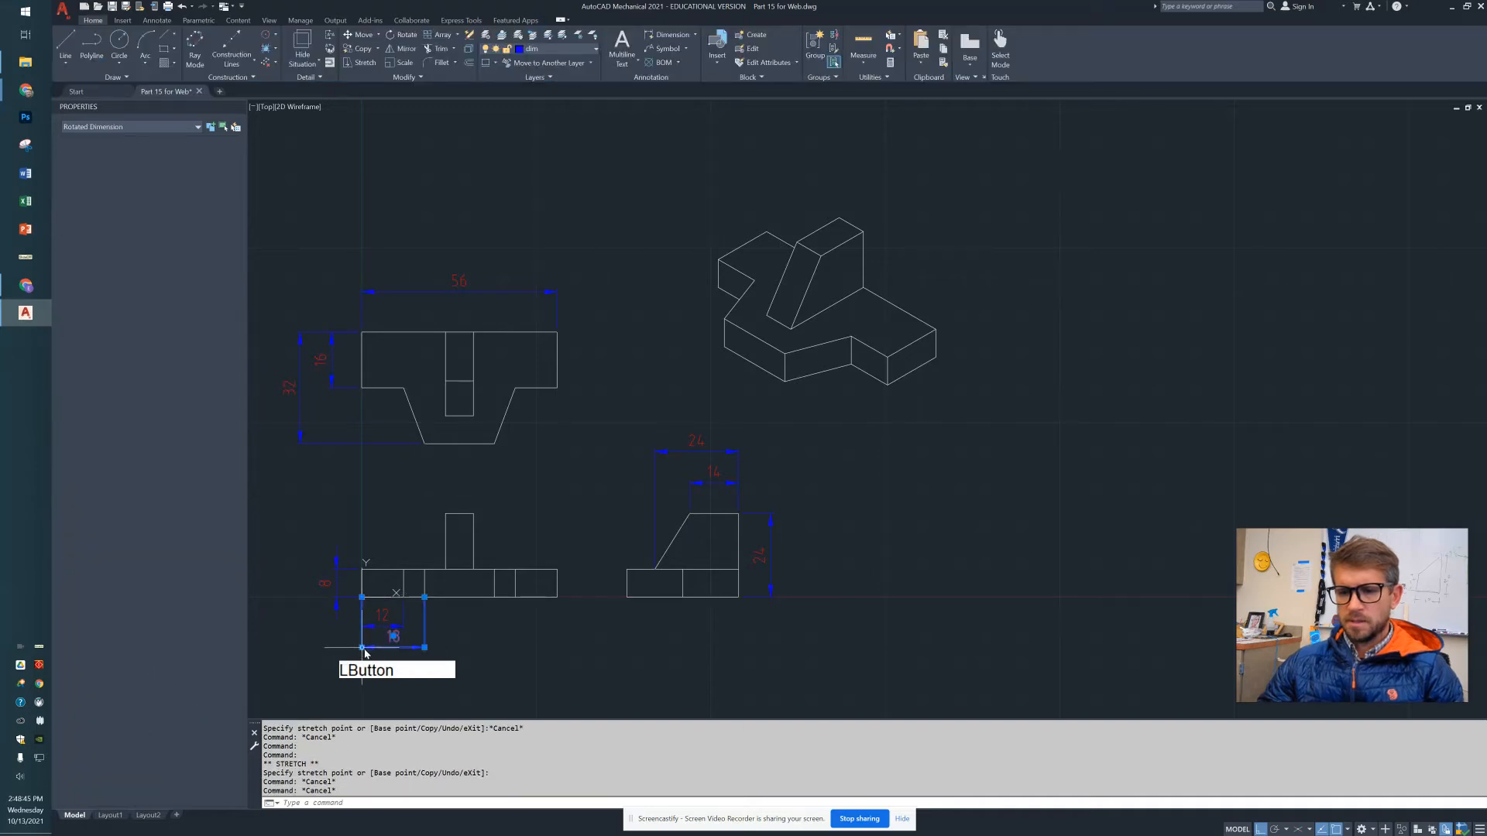
{"action": "left_click", "coordinate": [362, 647]}
{"action": "left_click", "coordinate": [362, 658]}
{"action": "key", "text": "Escape"}
{"action": "key", "text": "Escape"}
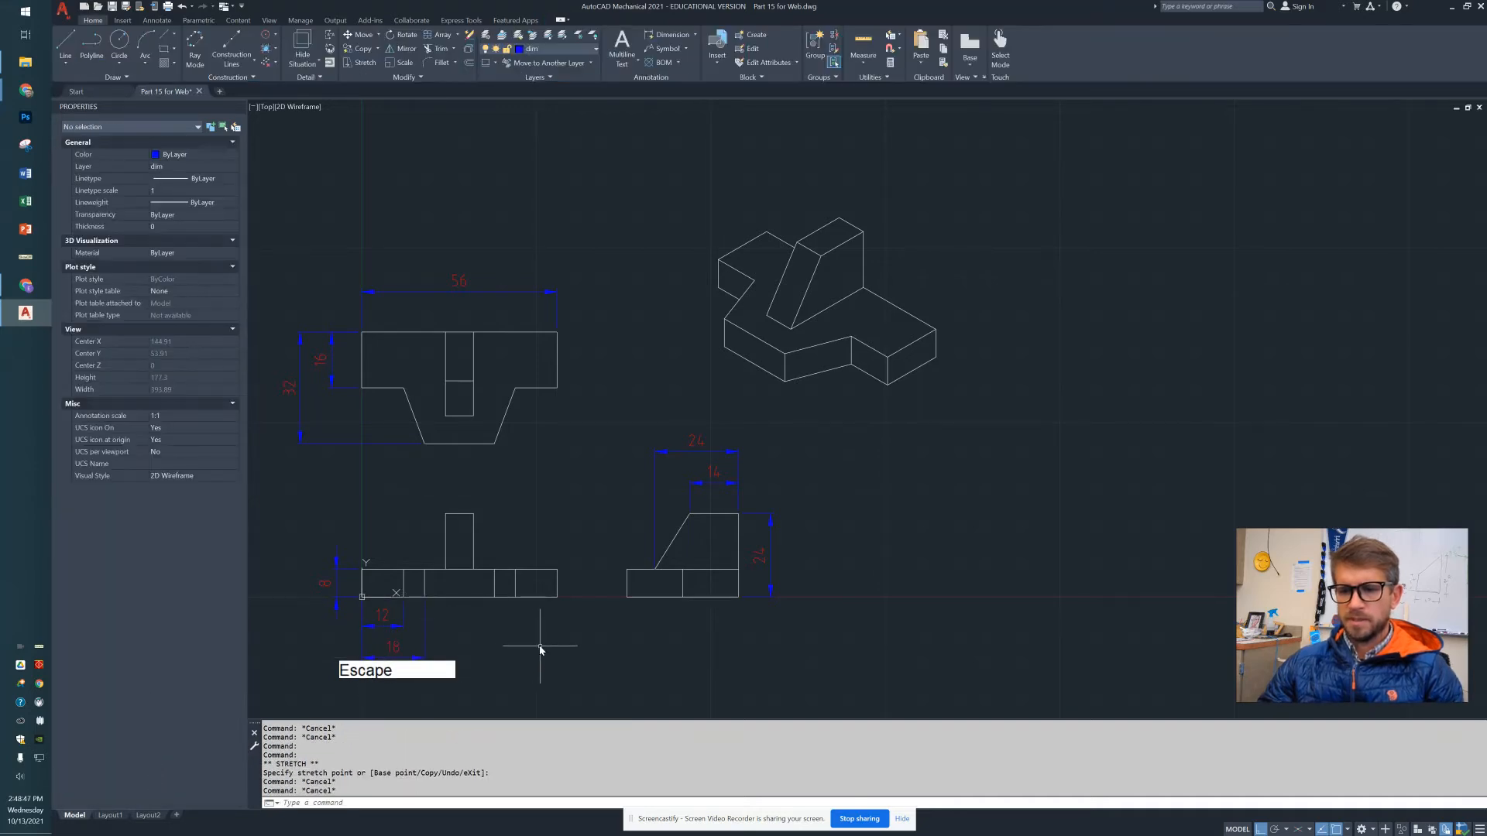
- Dimension the horizontal distance from the front view's lower right corner to the nearest inner vertical line, placed just below the view
{"action": "type", "text": "dim"}
{"action": "key", "text": "Return"}
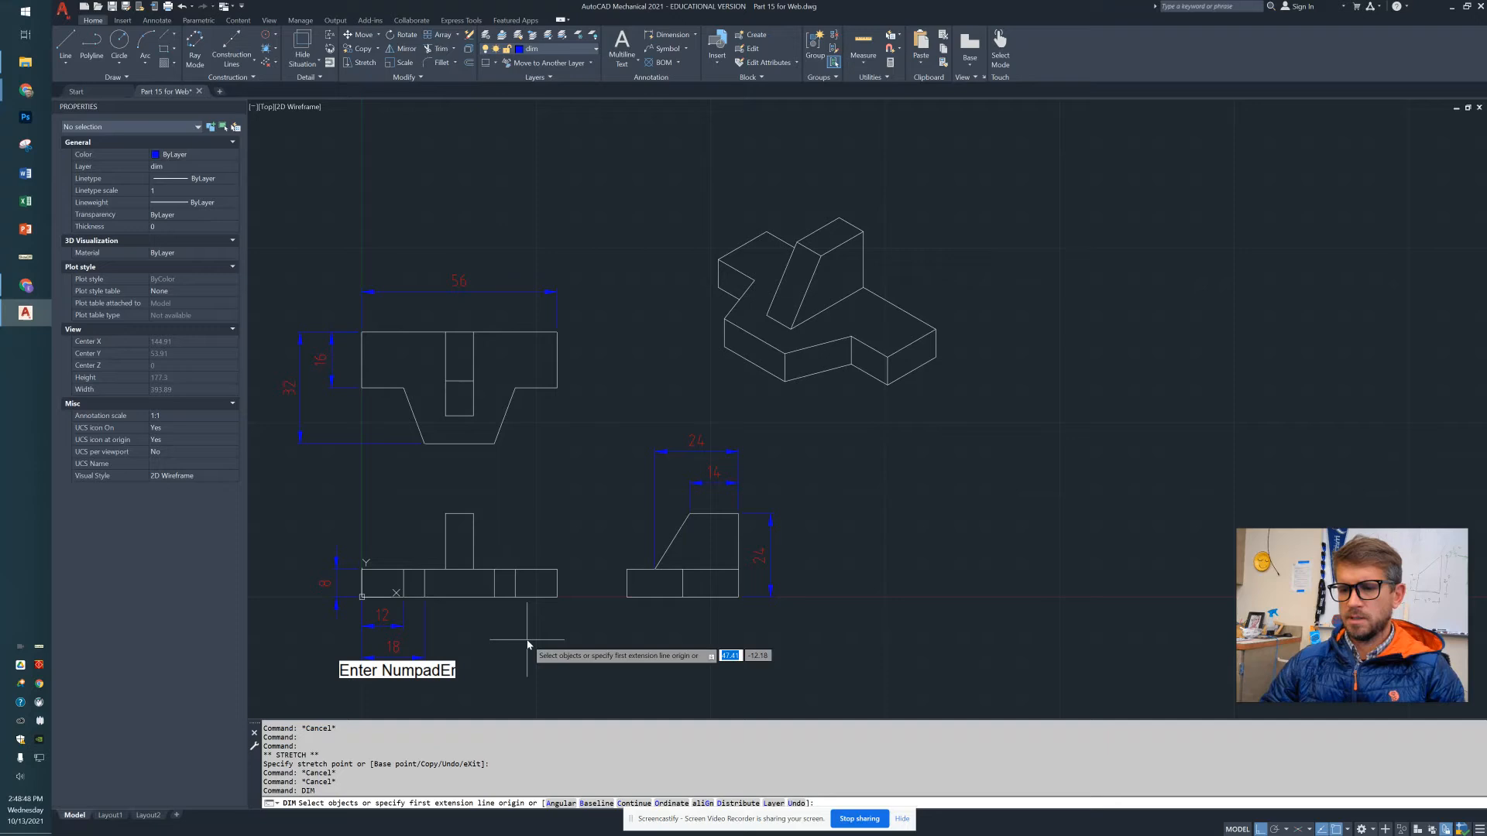
{"action": "left_click", "coordinate": [546, 601]}
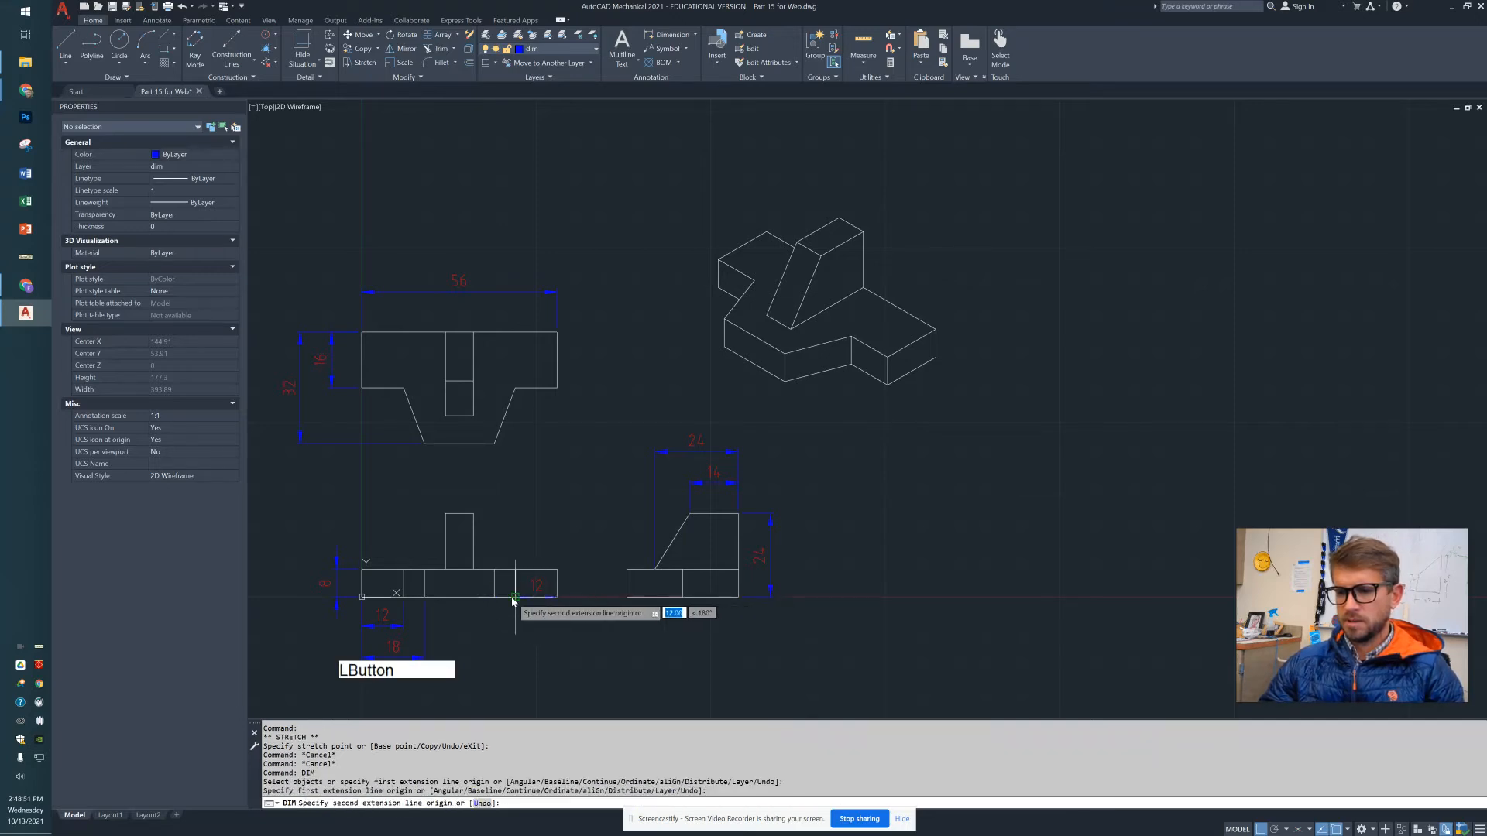
{"action": "left_click", "coordinate": [513, 601]}
{"action": "left_click", "coordinate": [519, 618]}
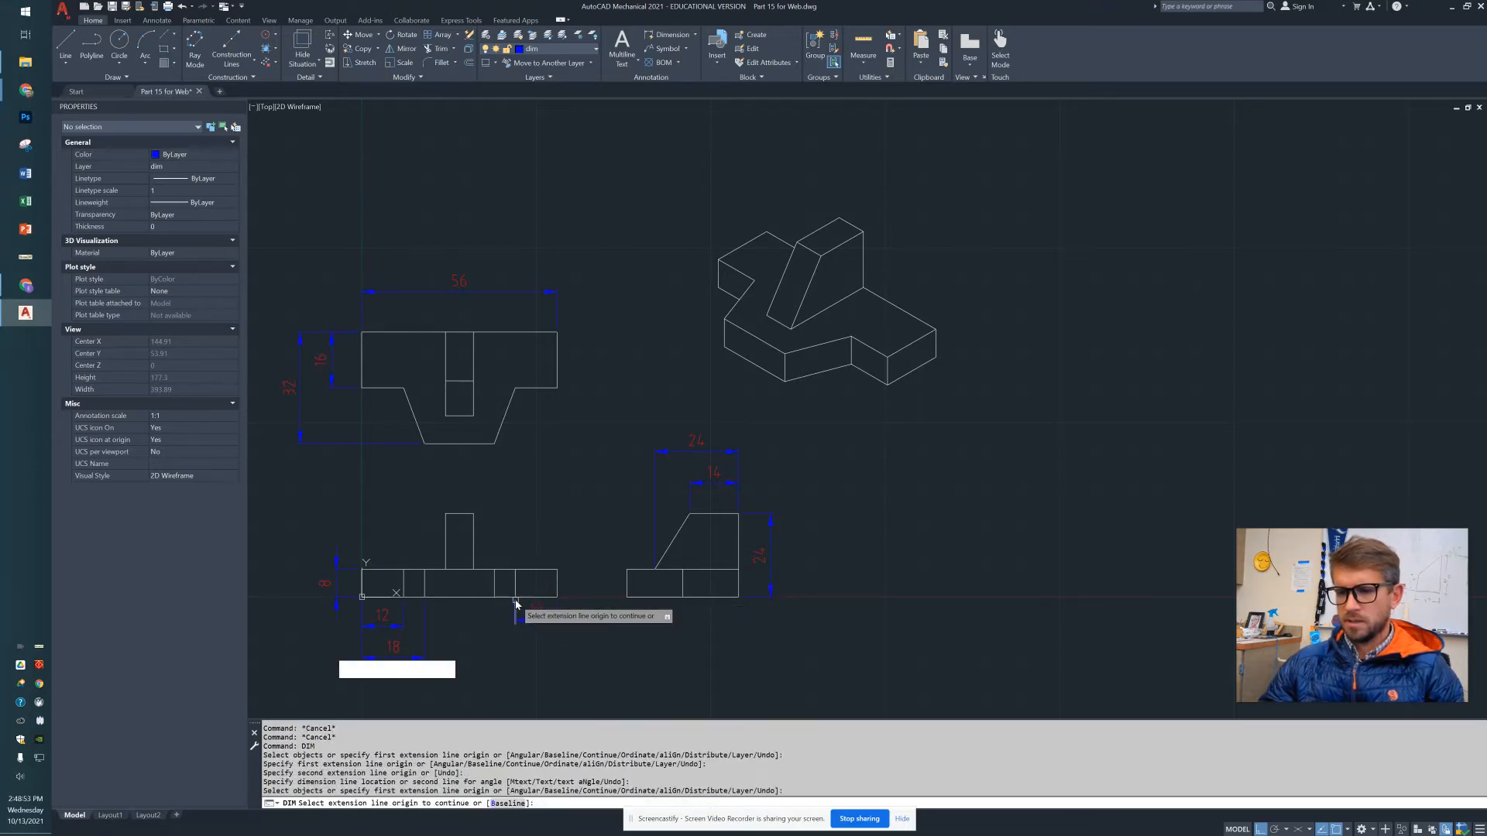
- Dimension the gap between the front view's two right-hand inner vertical lines, beside the dimension at the lower right corner
{"action": "left_click", "coordinate": [497, 599]}
{"action": "left_click", "coordinate": [497, 600]}
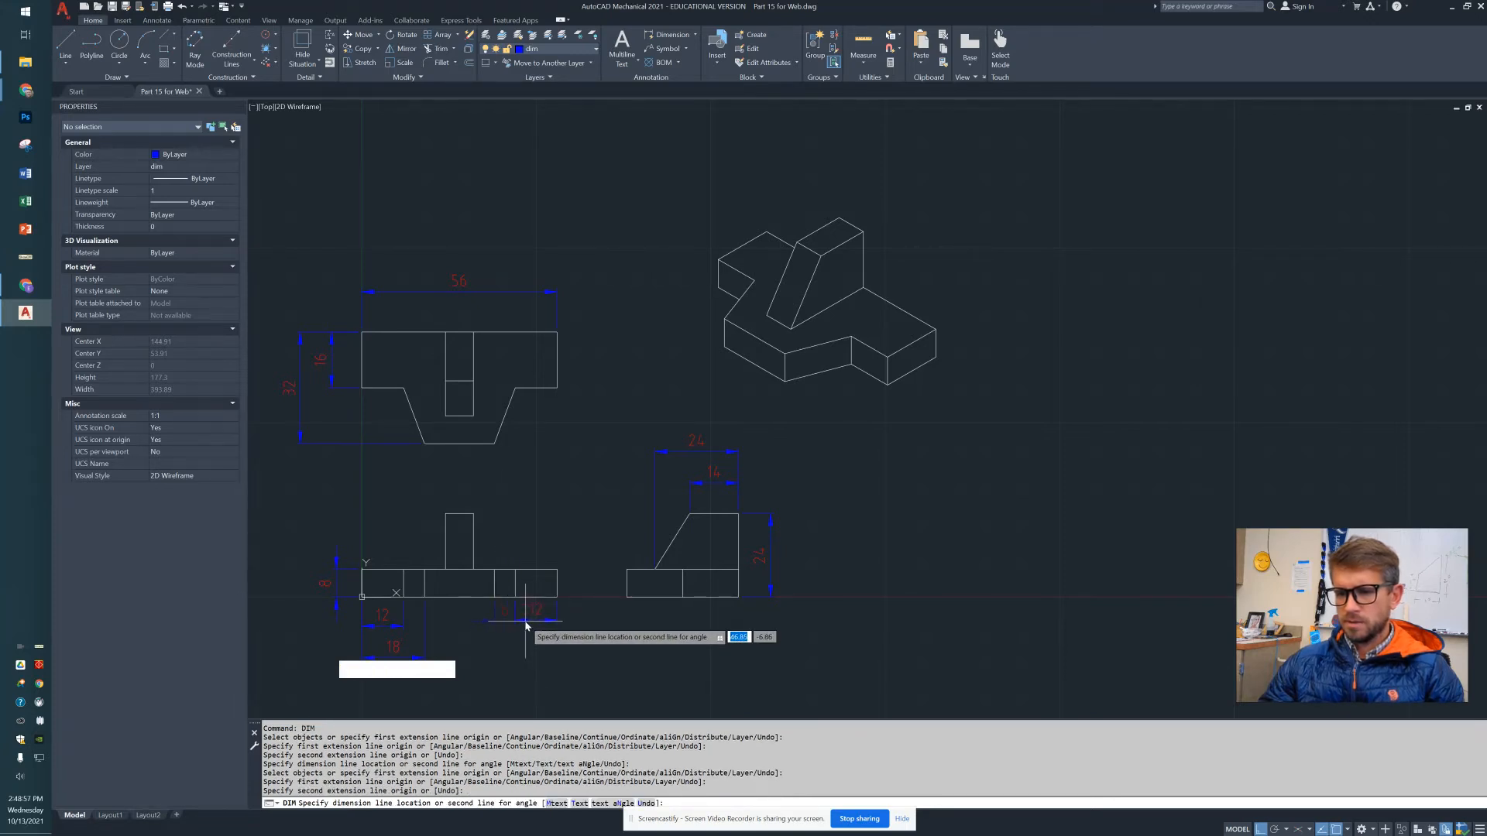
{"action": "left_click", "coordinate": [526, 625]}
{"action": "scroll", "coordinate": [527, 624], "scroll_direction": "up", "scroll_amount": 8}
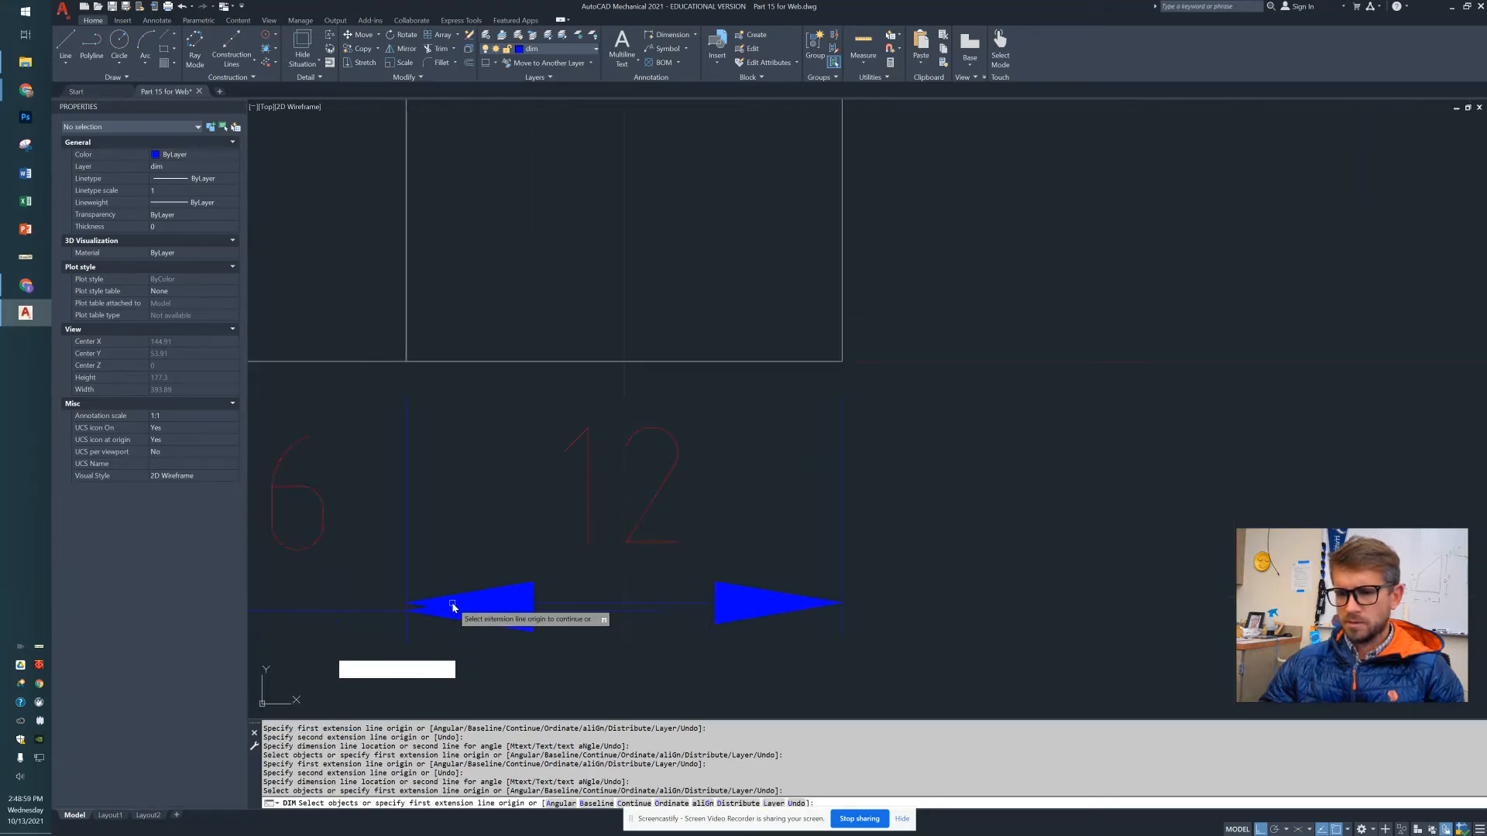
{"action": "key", "text": "Escape"}
- Align the dimension line of the front view's right-hand inner gap with the neighbouring 12 mm dimension line
{"action": "left_click", "coordinate": [365, 609]}
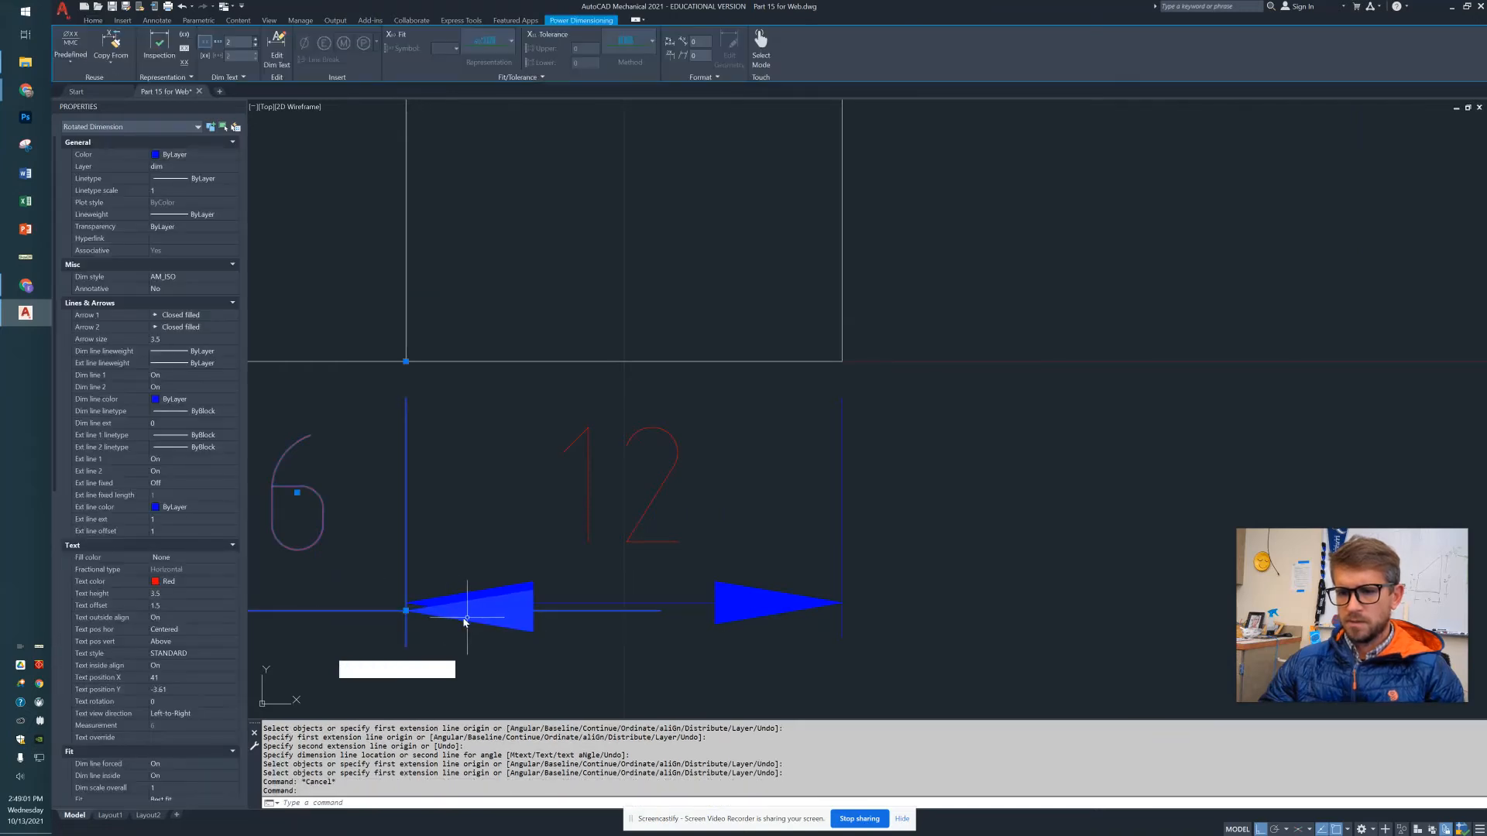
{"action": "left_click", "coordinate": [407, 611]}
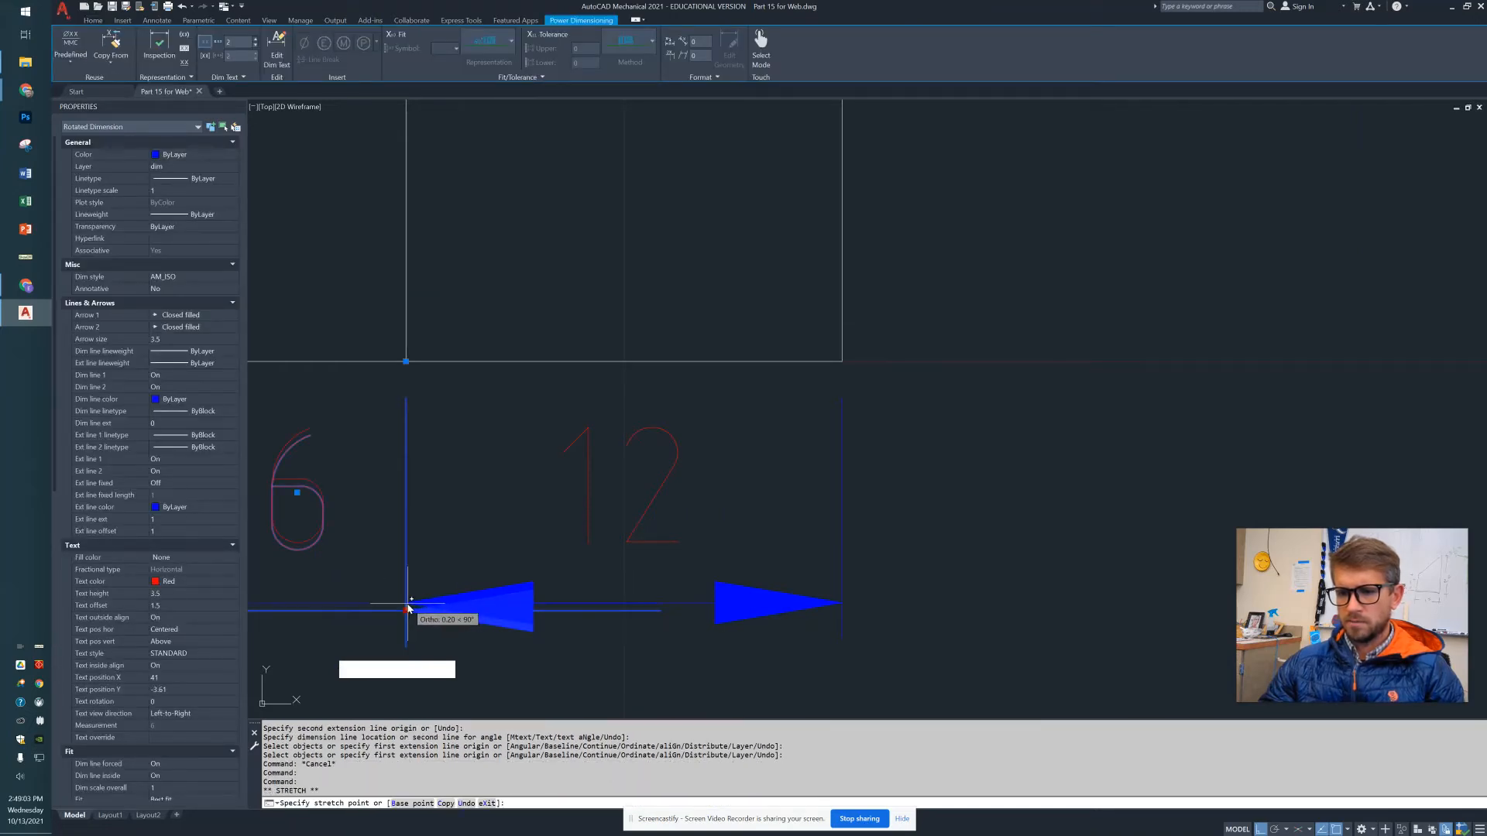
{"action": "left_click", "coordinate": [408, 609]}
{"action": "scroll", "coordinate": [395, 605], "scroll_direction": "down", "scroll_amount": 8}
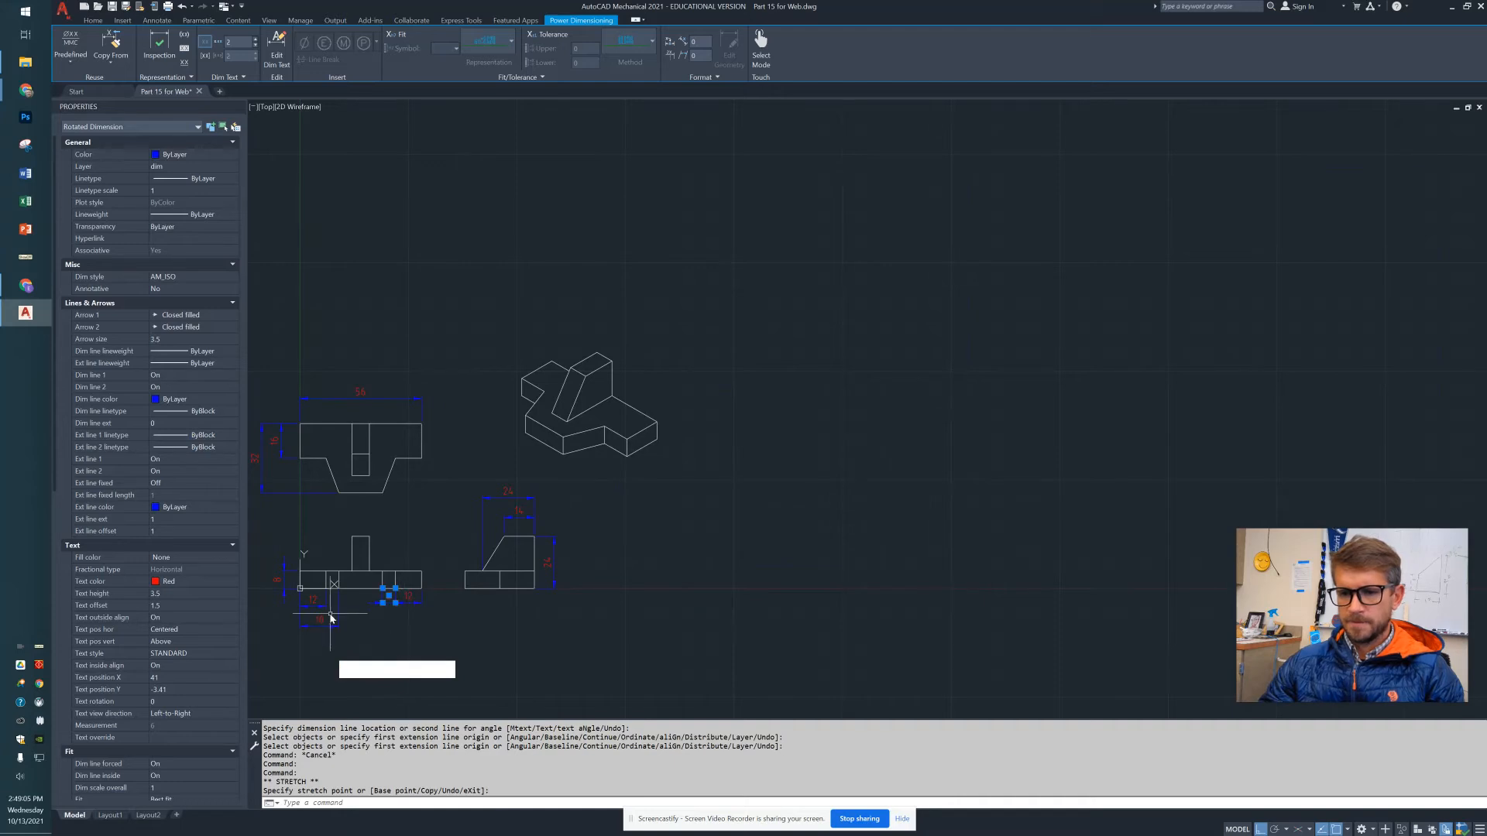
{"action": "middle_click_drag", "start_coordinate": [331, 617], "coordinate": [464, 612]}
{"action": "scroll", "coordinate": [415, 614], "scroll_direction": "up", "scroll_amount": 2}
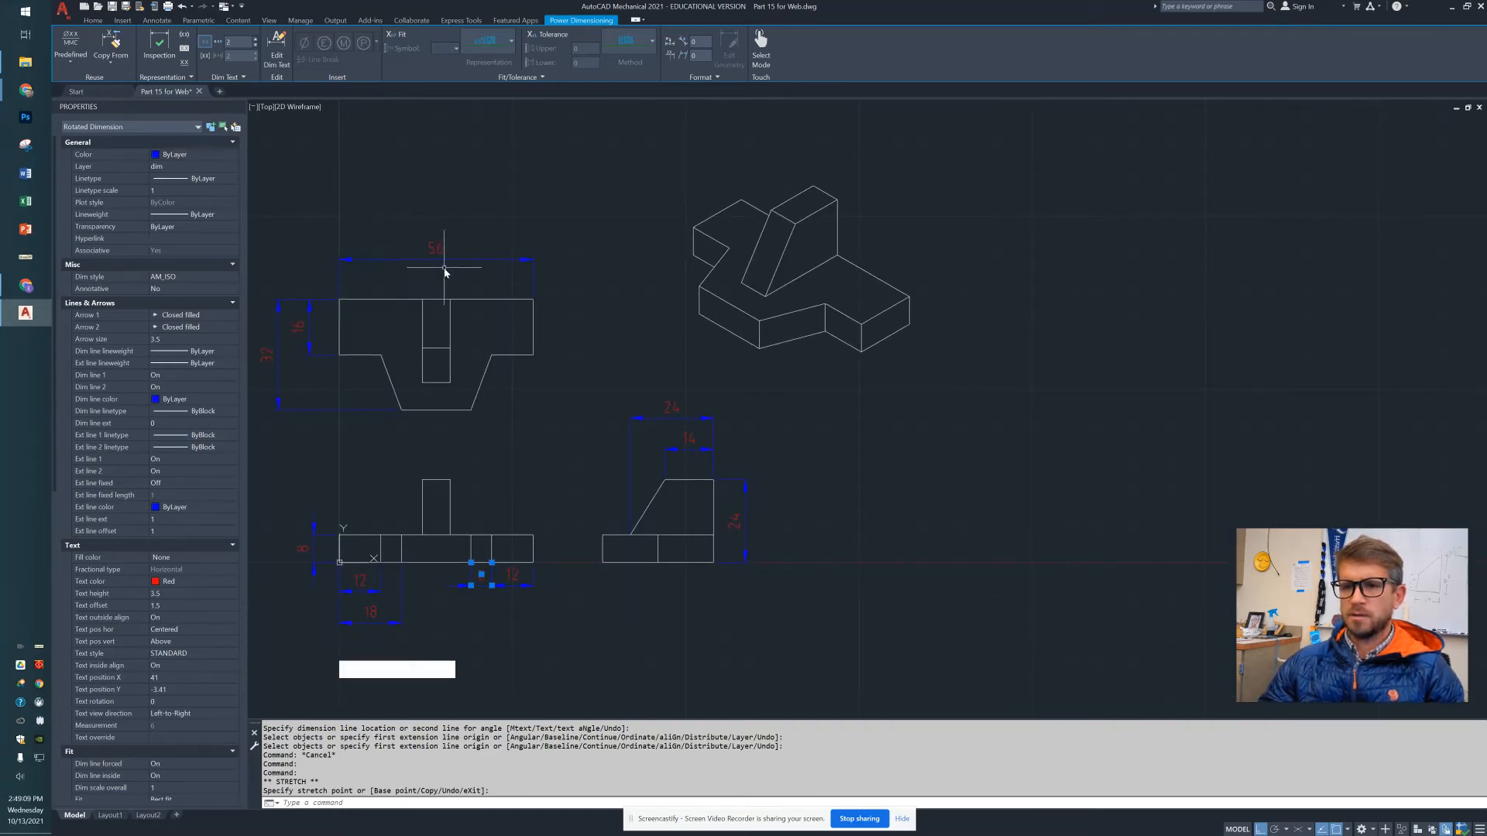
{"action": "left_click", "coordinate": [445, 271]}
{"action": "left_click", "coordinate": [293, 356]}
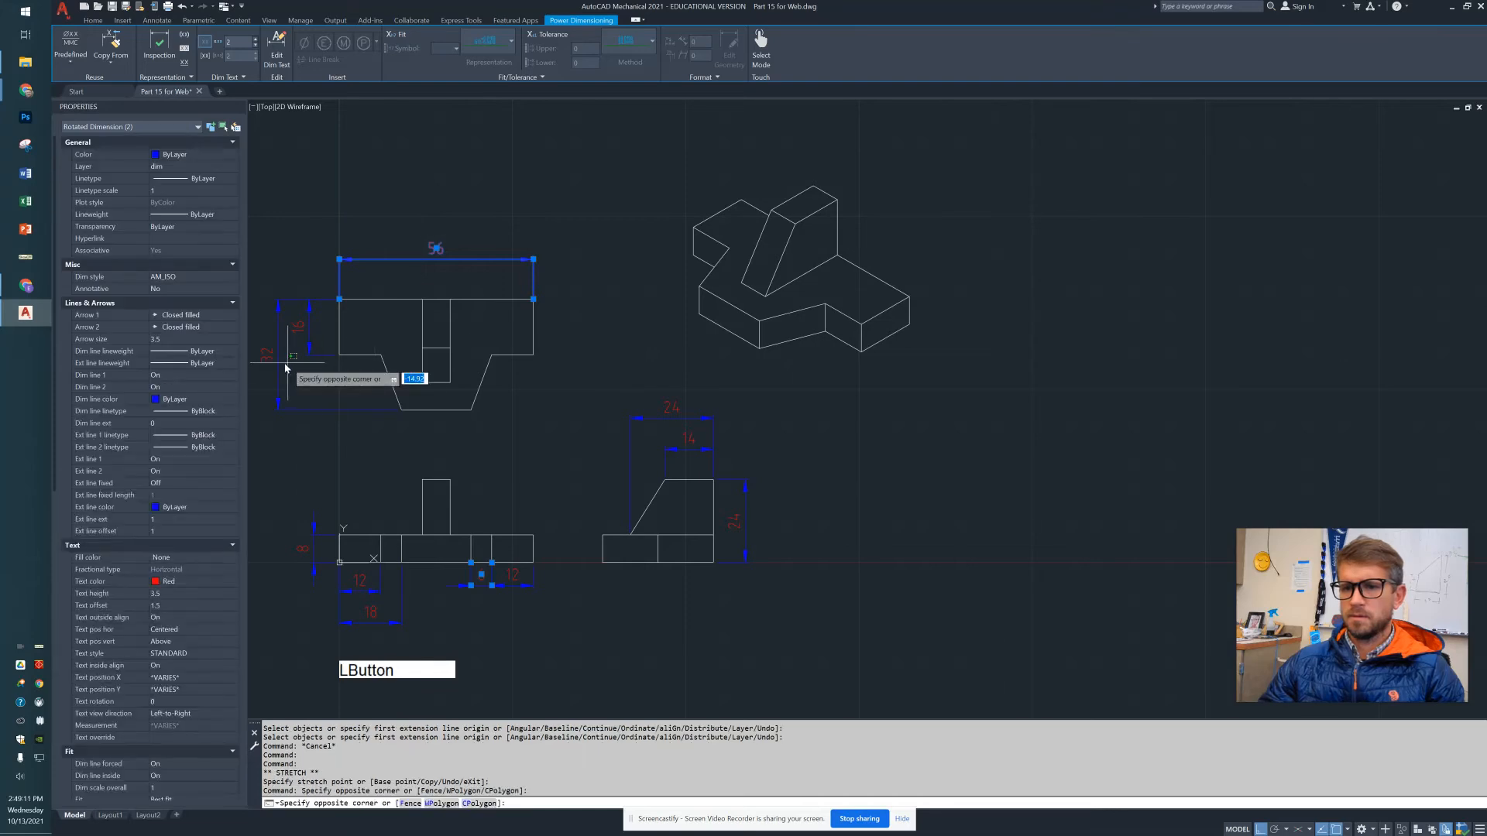
{"action": "left_click", "coordinate": [382, 394]}
{"action": "key", "text": "Escape"}
{"action": "key", "text": "Escape"}
{"action": "key", "text": "Escape"}
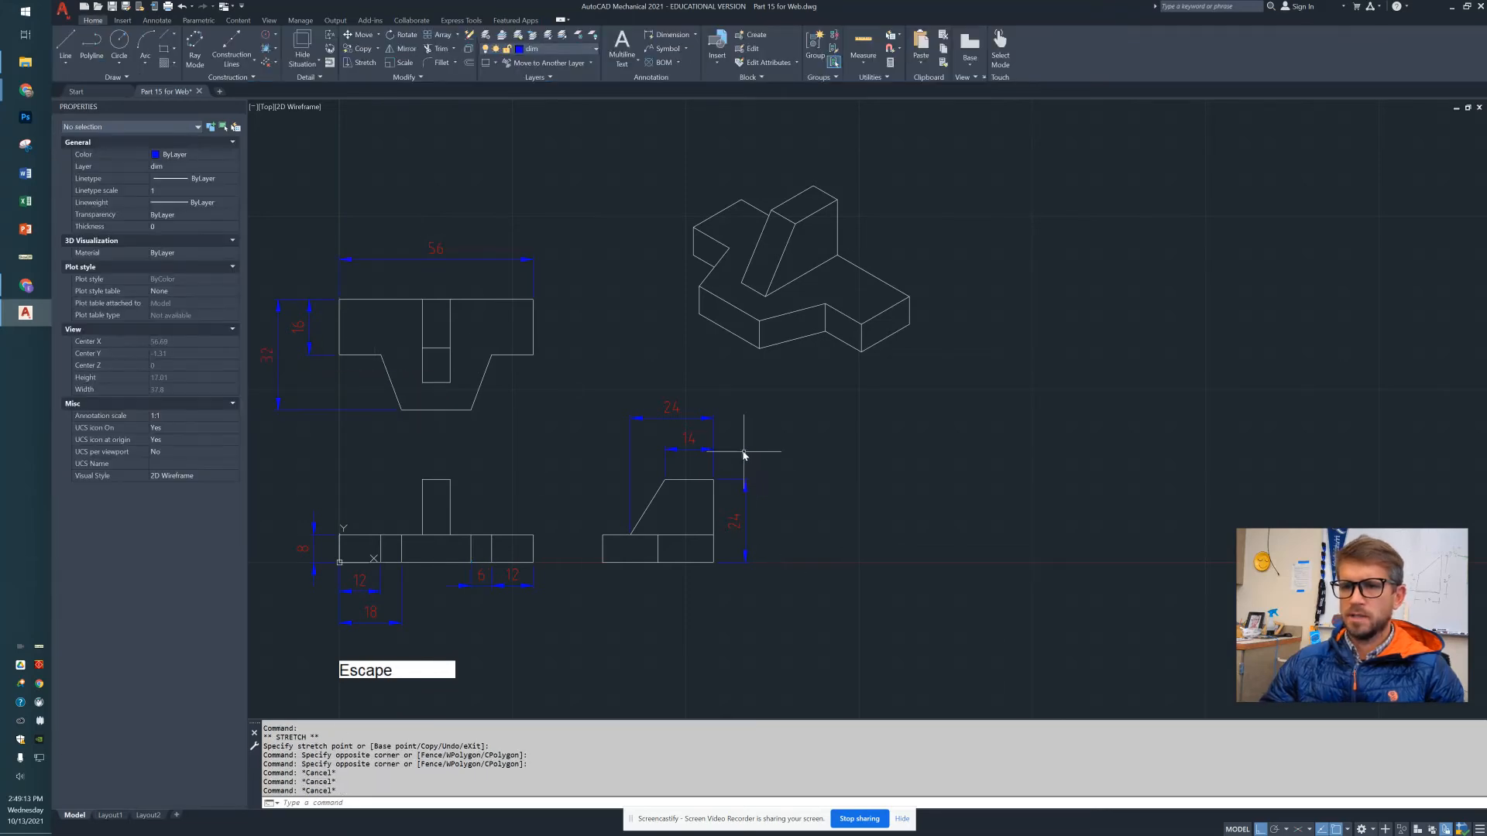
- Dimension the horizontal distance from the top view's upper left corner to the rib's left edge, between the view and the overall width dimension
{"action": "middle_click_drag", "start_coordinate": [426, 463], "coordinate": [491, 444]}
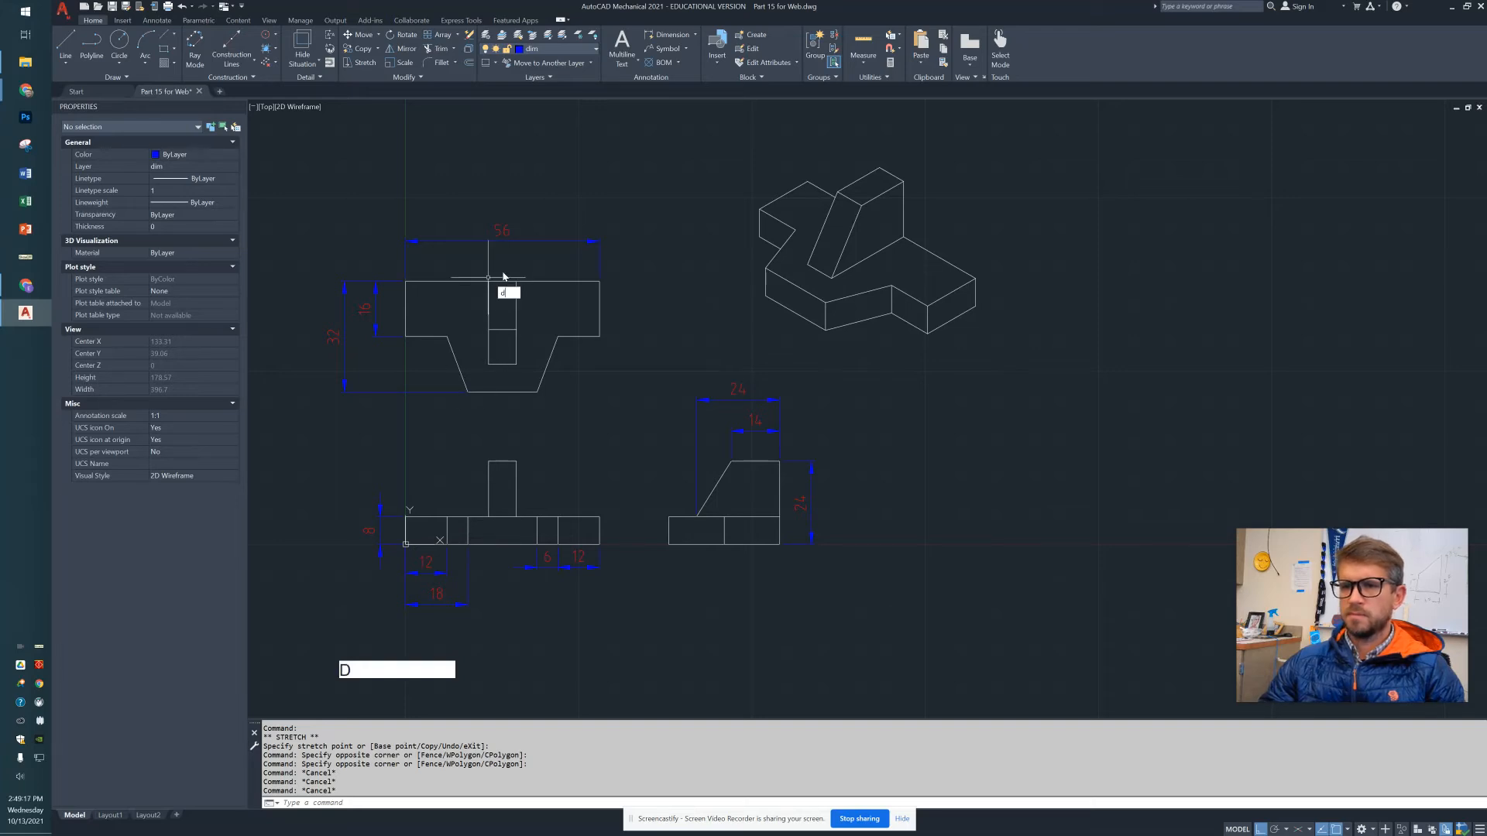
{"action": "type", "text": "im"}
{"action": "key", "text": "Return"}
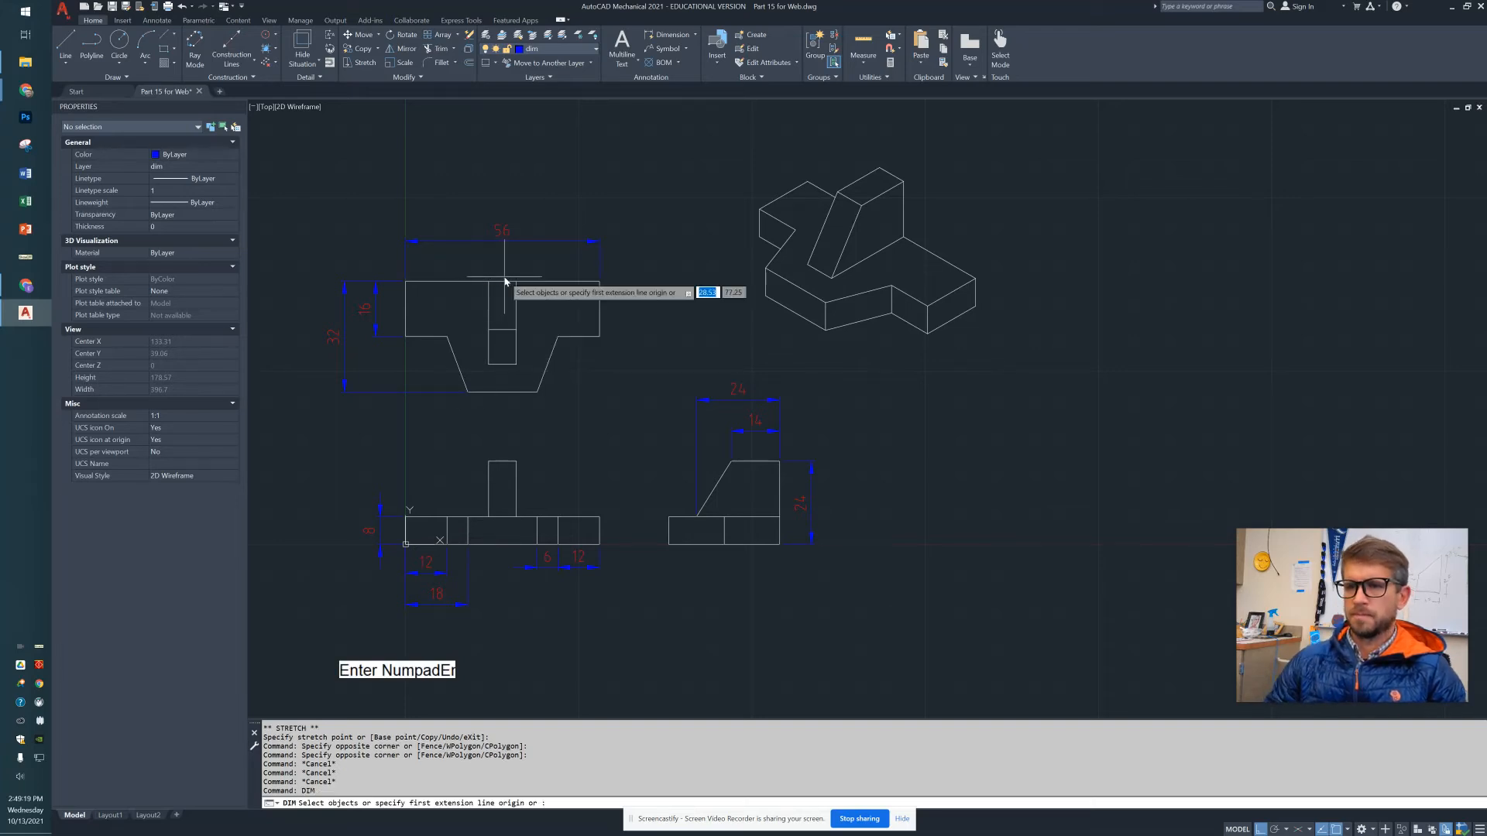
{"action": "left_click", "coordinate": [490, 285]}
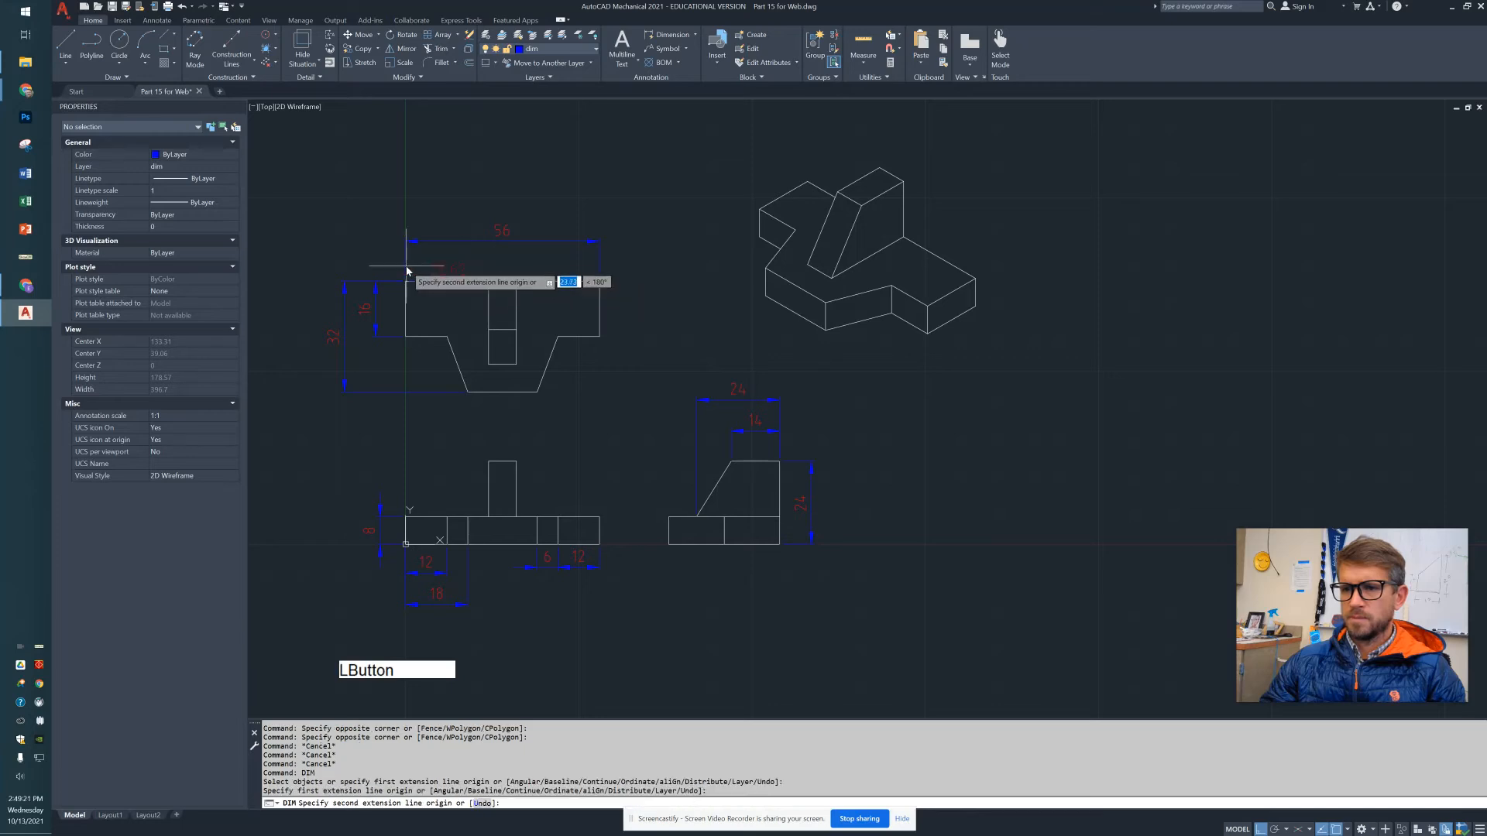
{"action": "left_click", "coordinate": [407, 282]}
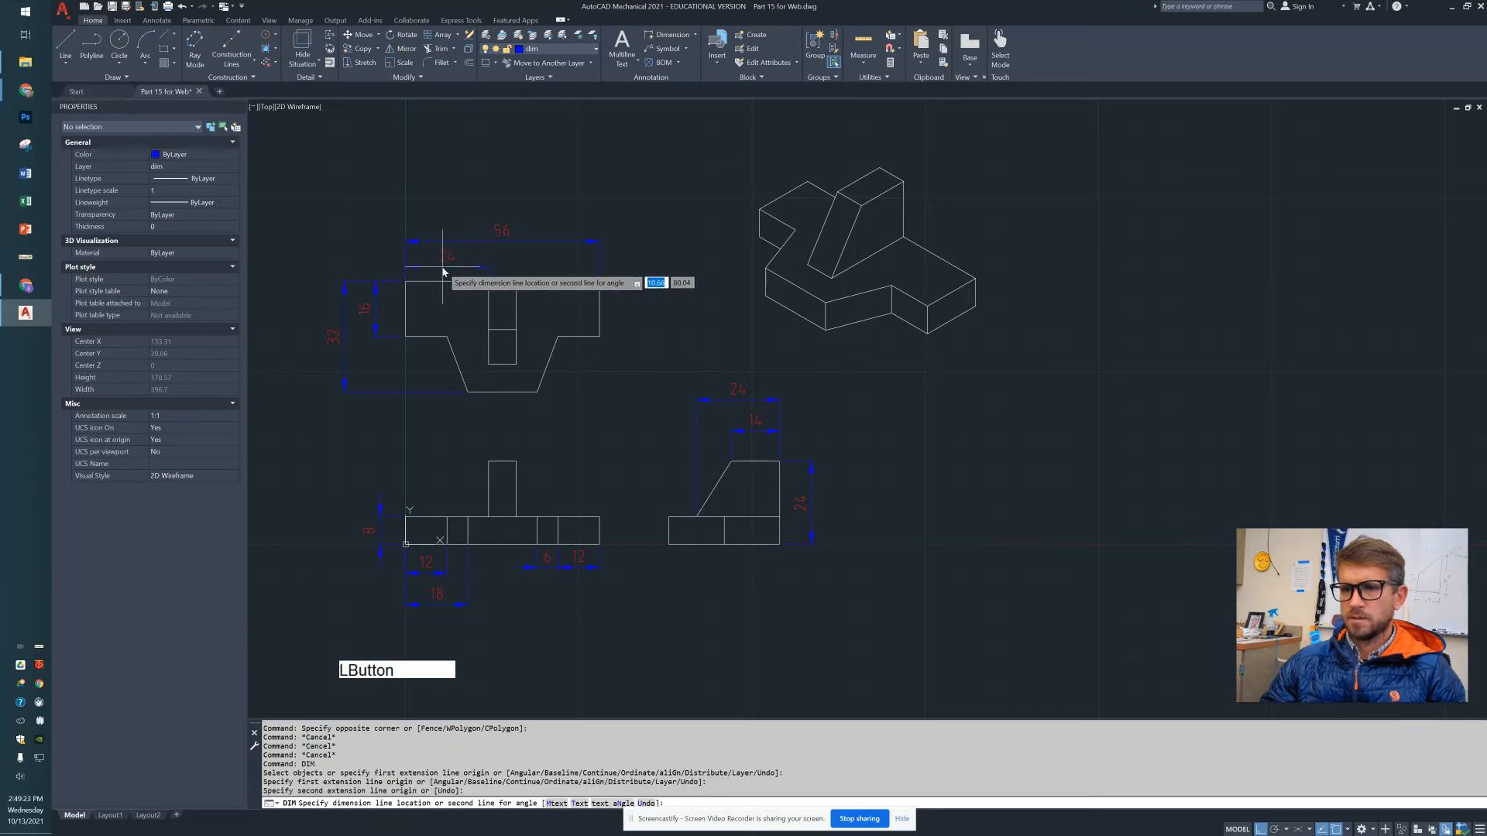
{"action": "left_click", "coordinate": [439, 274]}
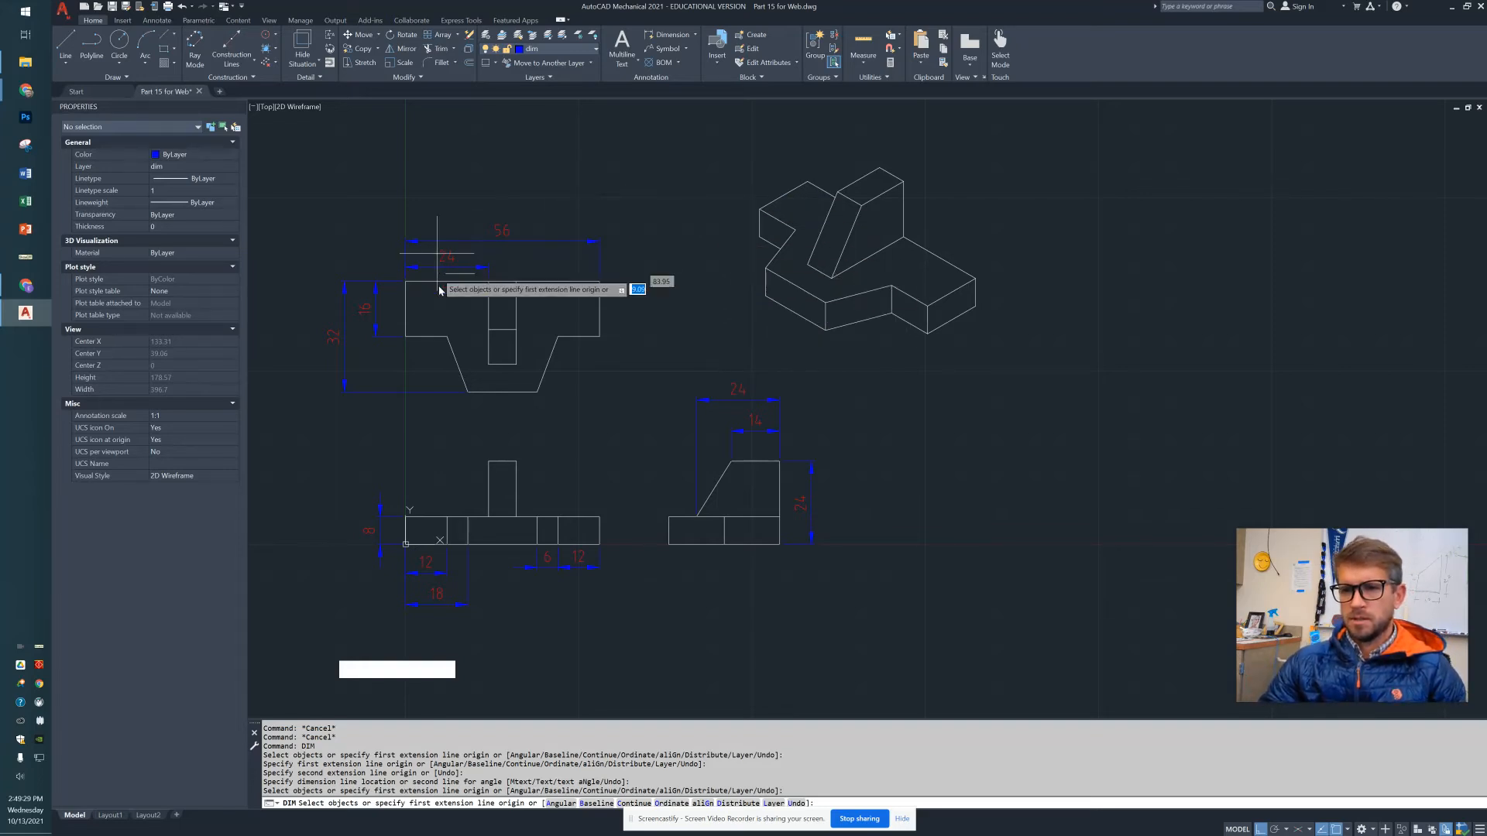
{"action": "left_click", "coordinate": [408, 264]}
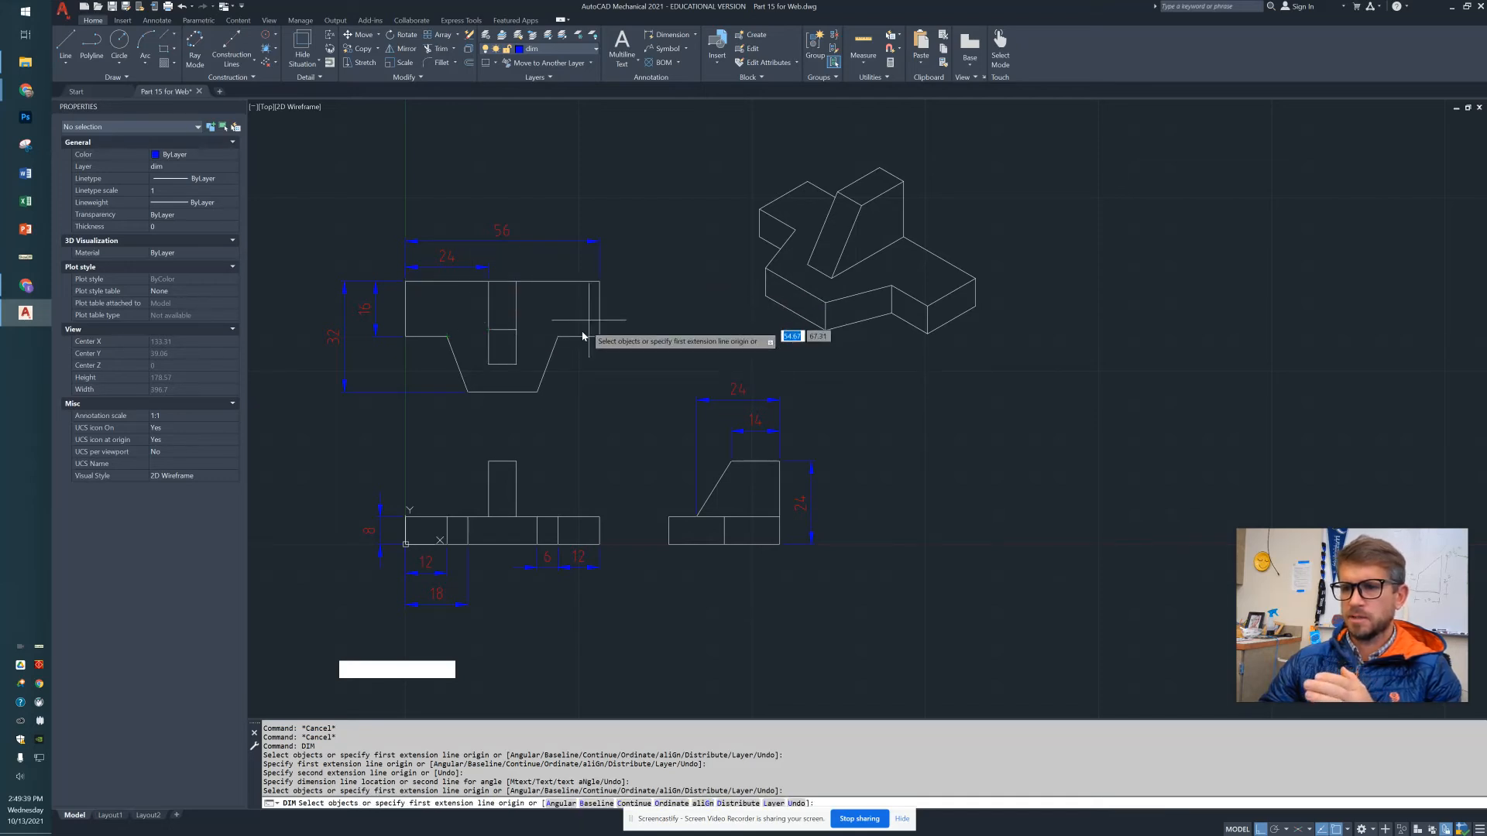
{"action": "left_click", "coordinate": [600, 276]}
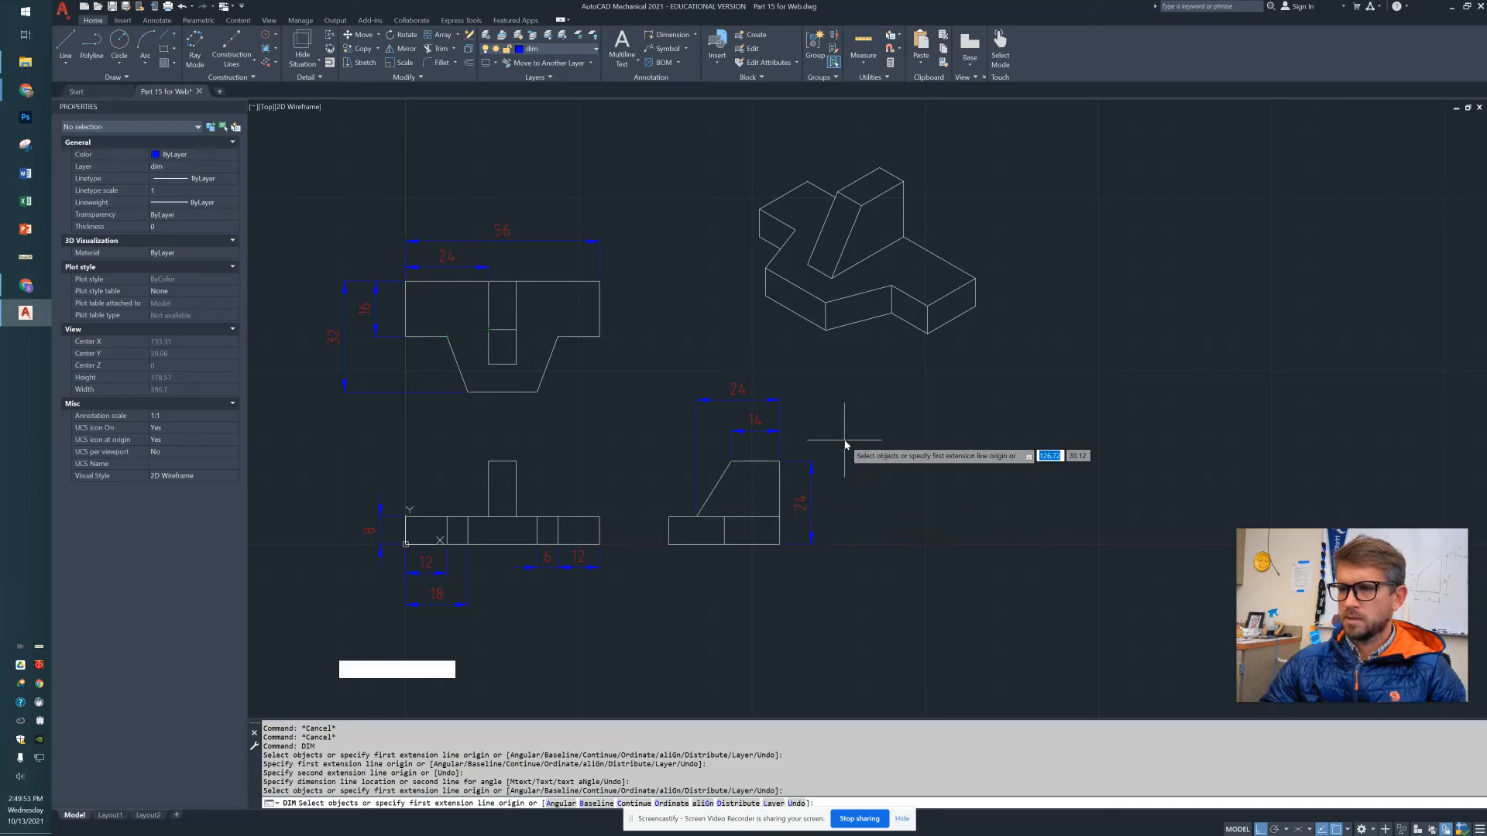
{"action": "middle_click_drag", "start_coordinate": [845, 440], "coordinate": [838, 449]}
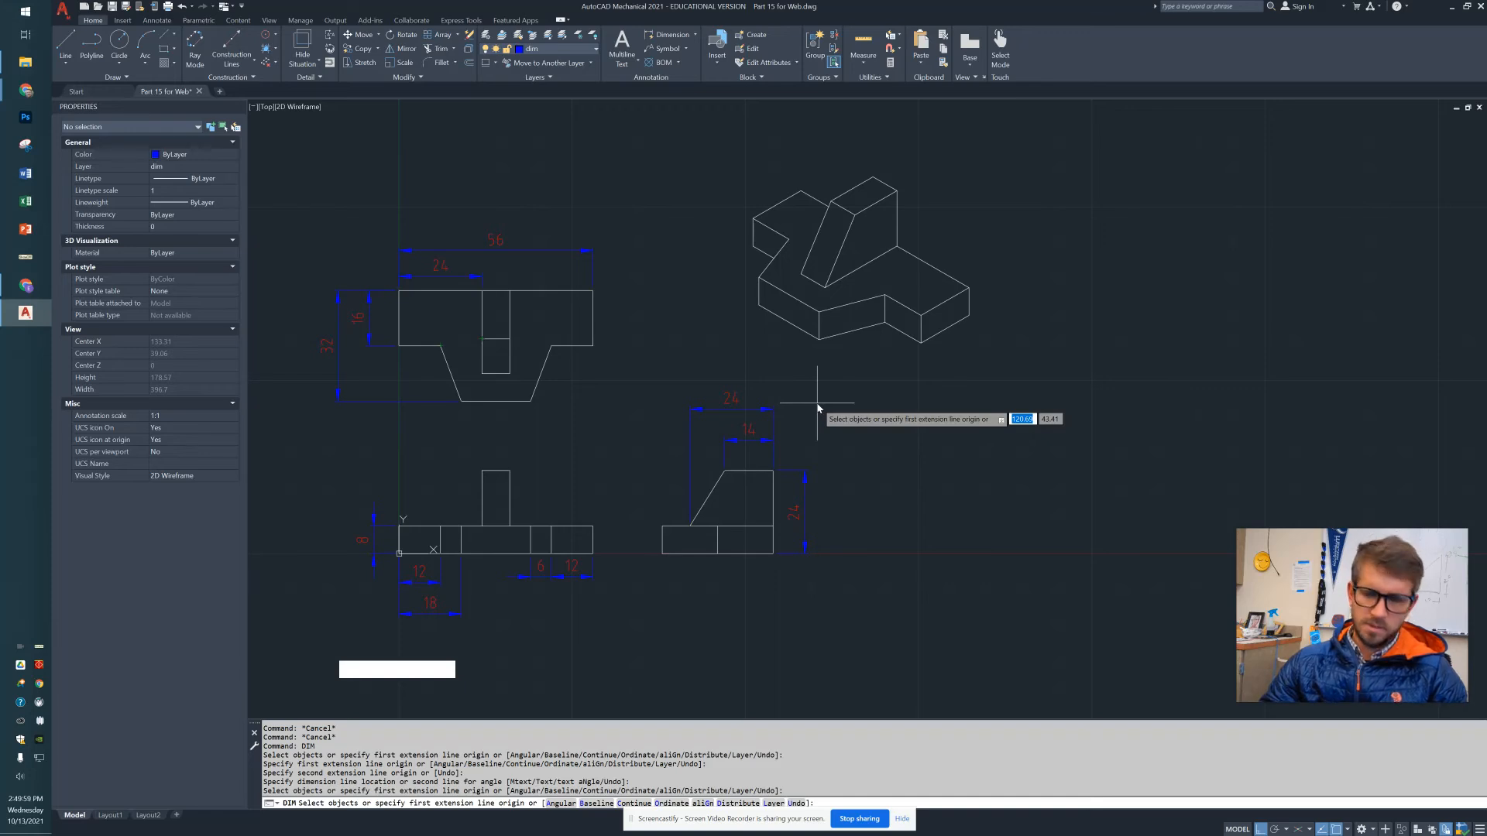
{"action": "key", "text": "Escape"}
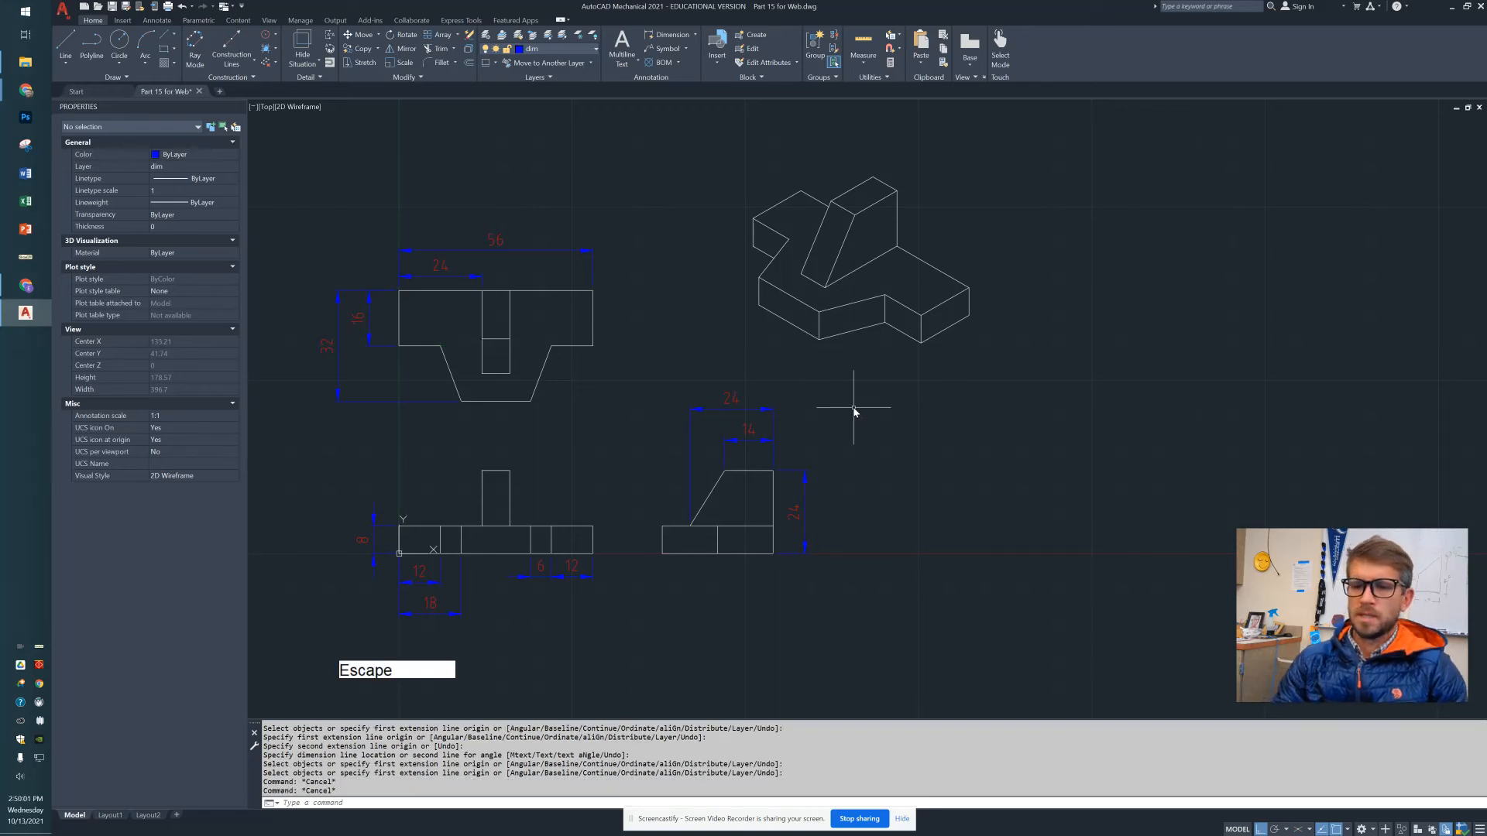
{"action": "key", "text": "Return"}
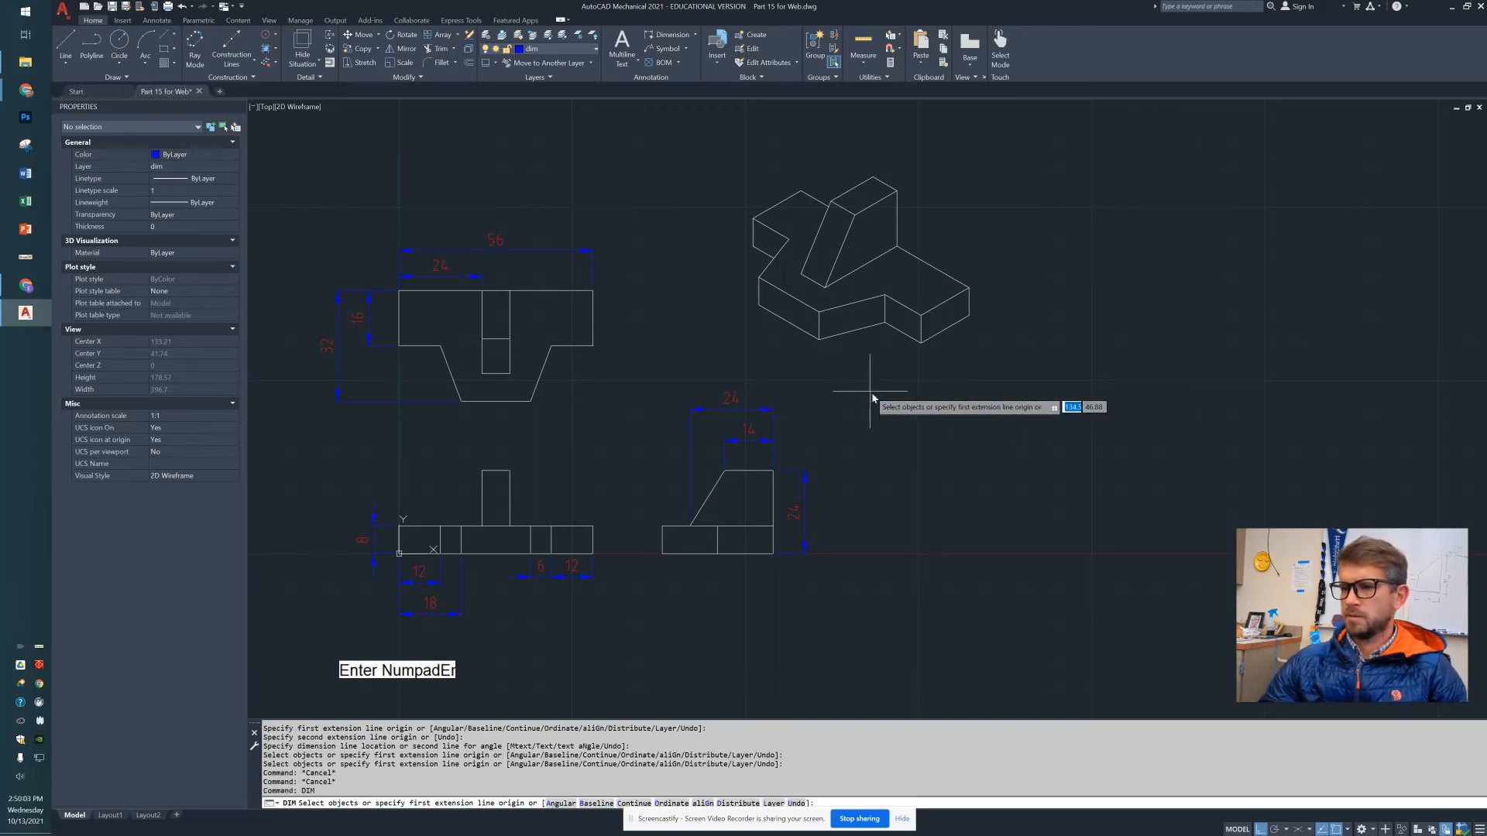
{"action": "left_click", "coordinate": [759, 307]}
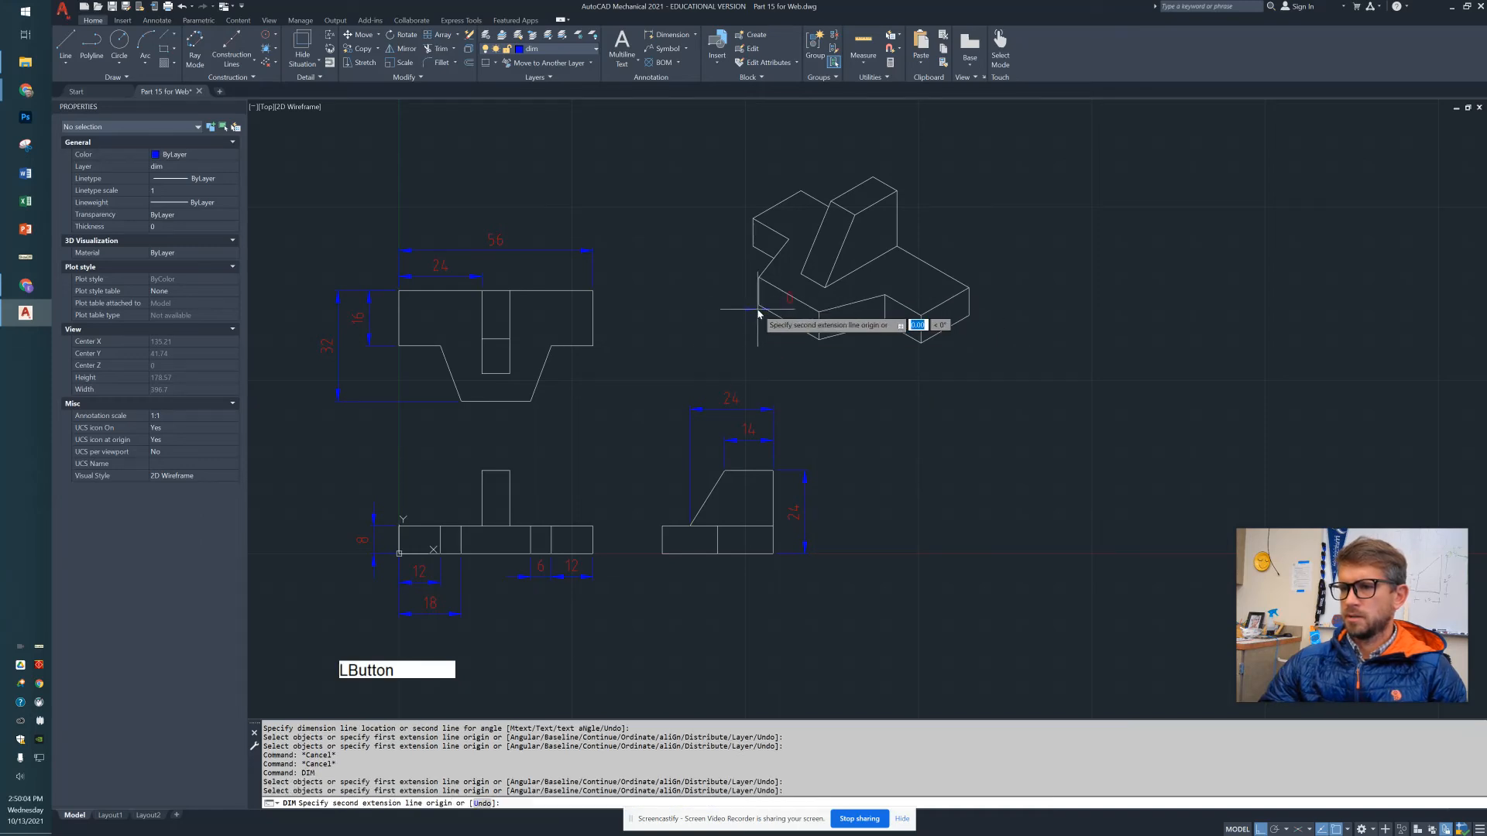
{"action": "left_click", "coordinate": [819, 339]}
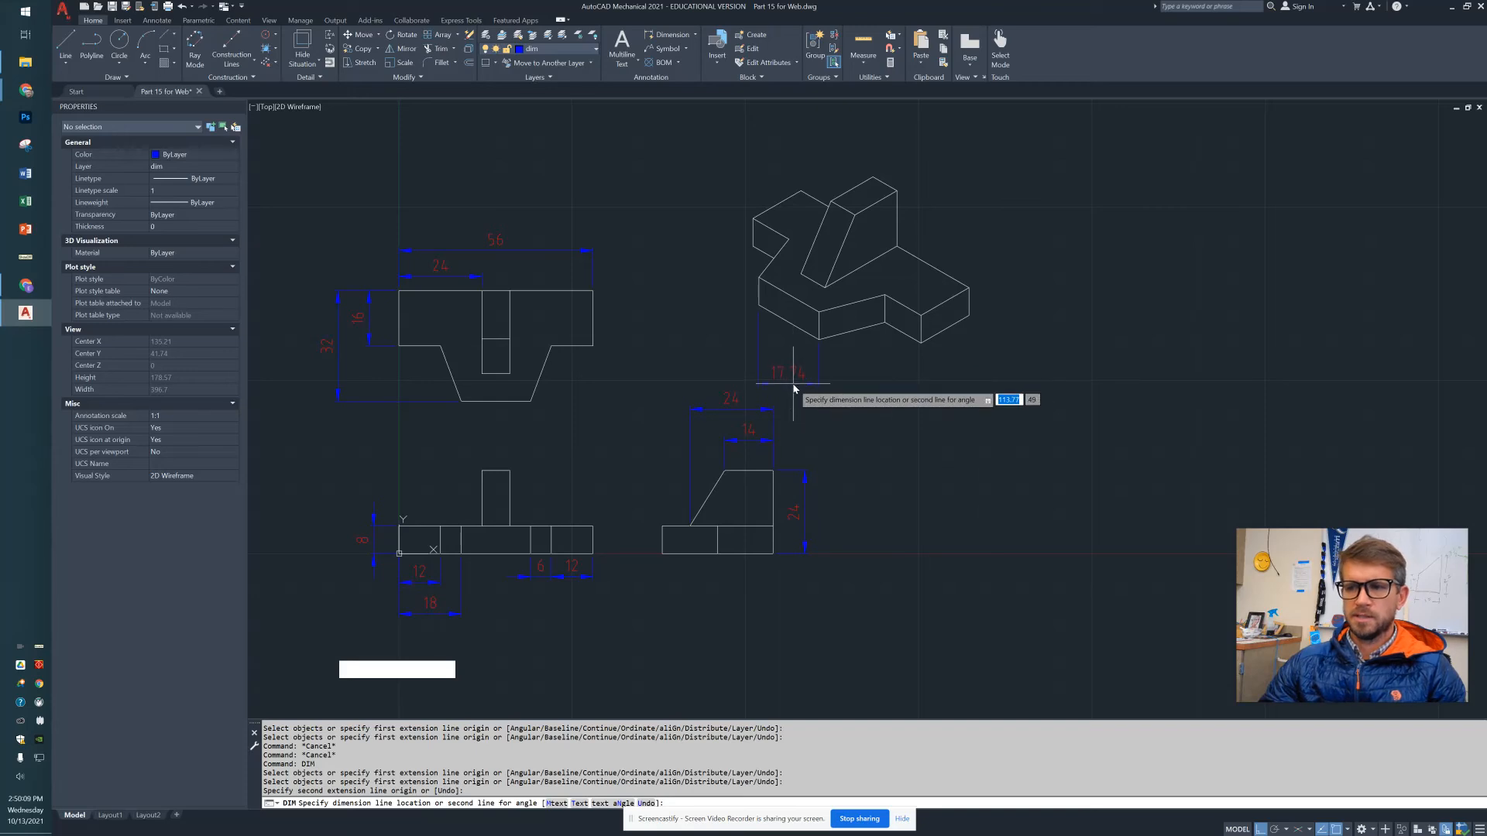
{"action": "key", "text": "Escape"}
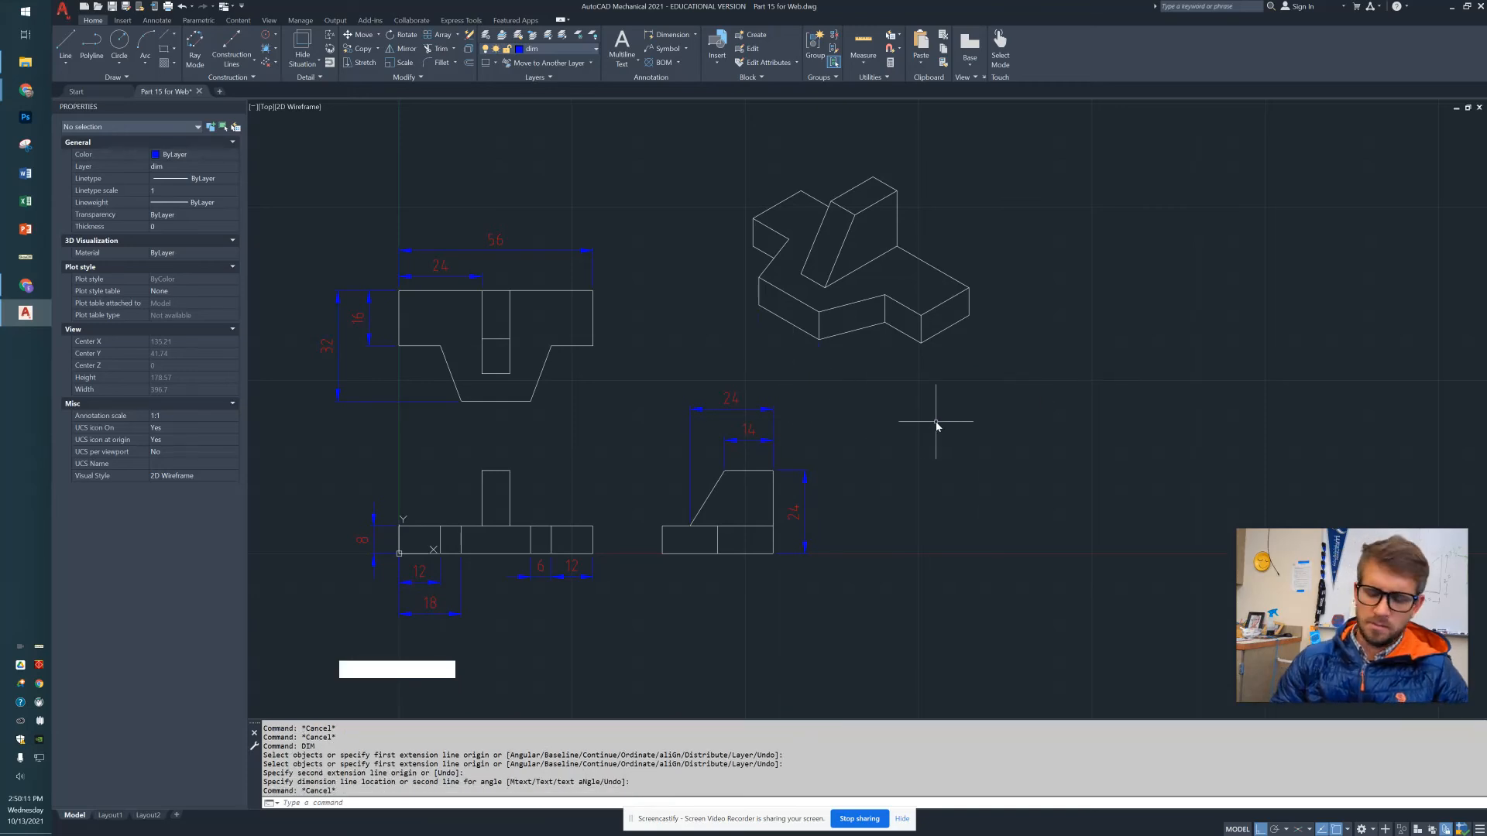
- Open the Dimension Style Manager to view the list of available dimension styles
{"action": "type", "text": "d"}
{"action": "key", "text": "Return"}
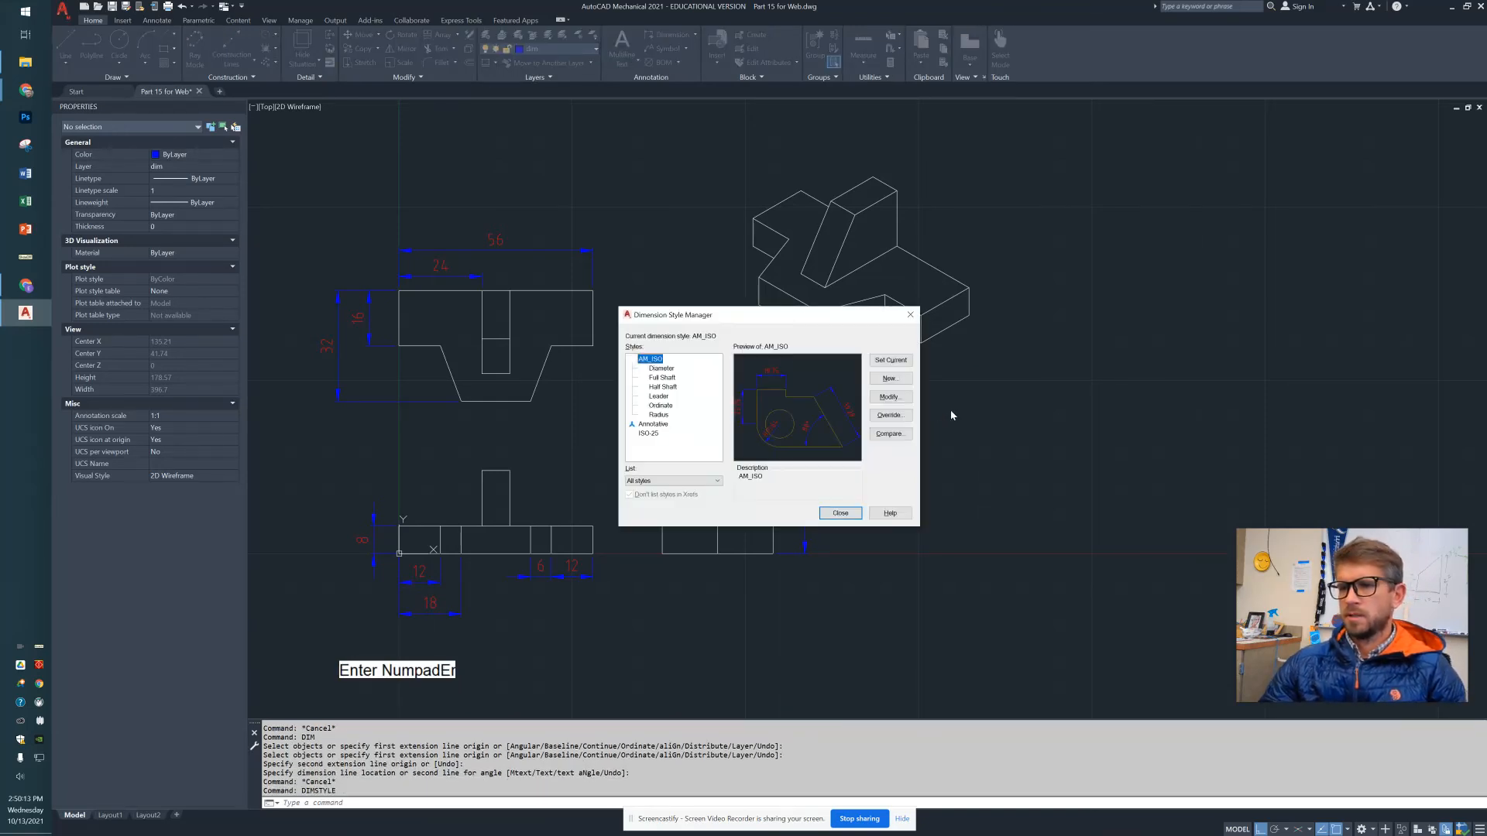
{"action": "key", "text": "Escape"}
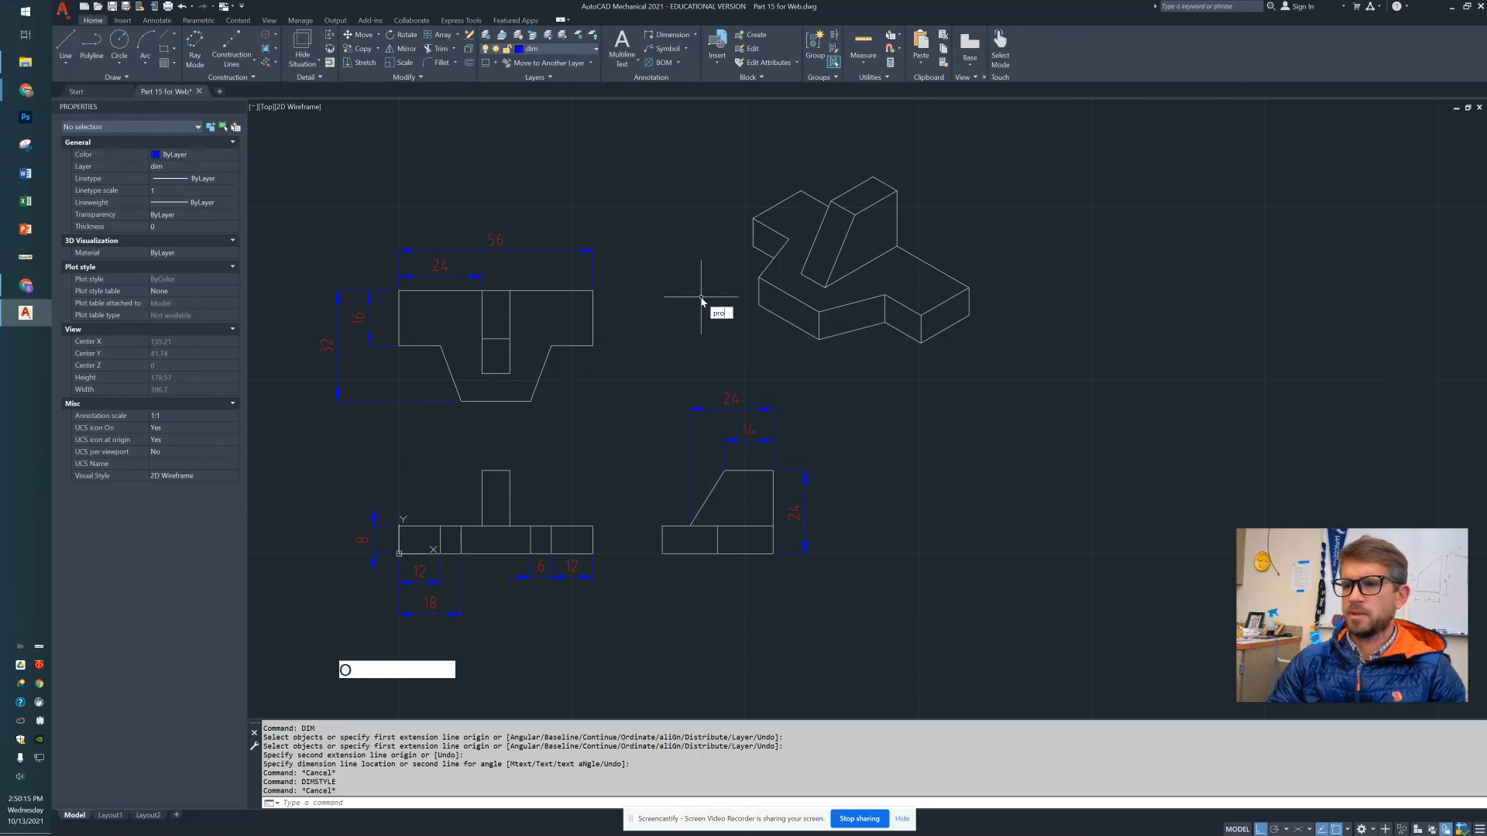
- Inspect the dimension style choices in the properties of the top view's overall width dimension
{"action": "type", "text": "pro"}
{"action": "key", "text": "Return"}
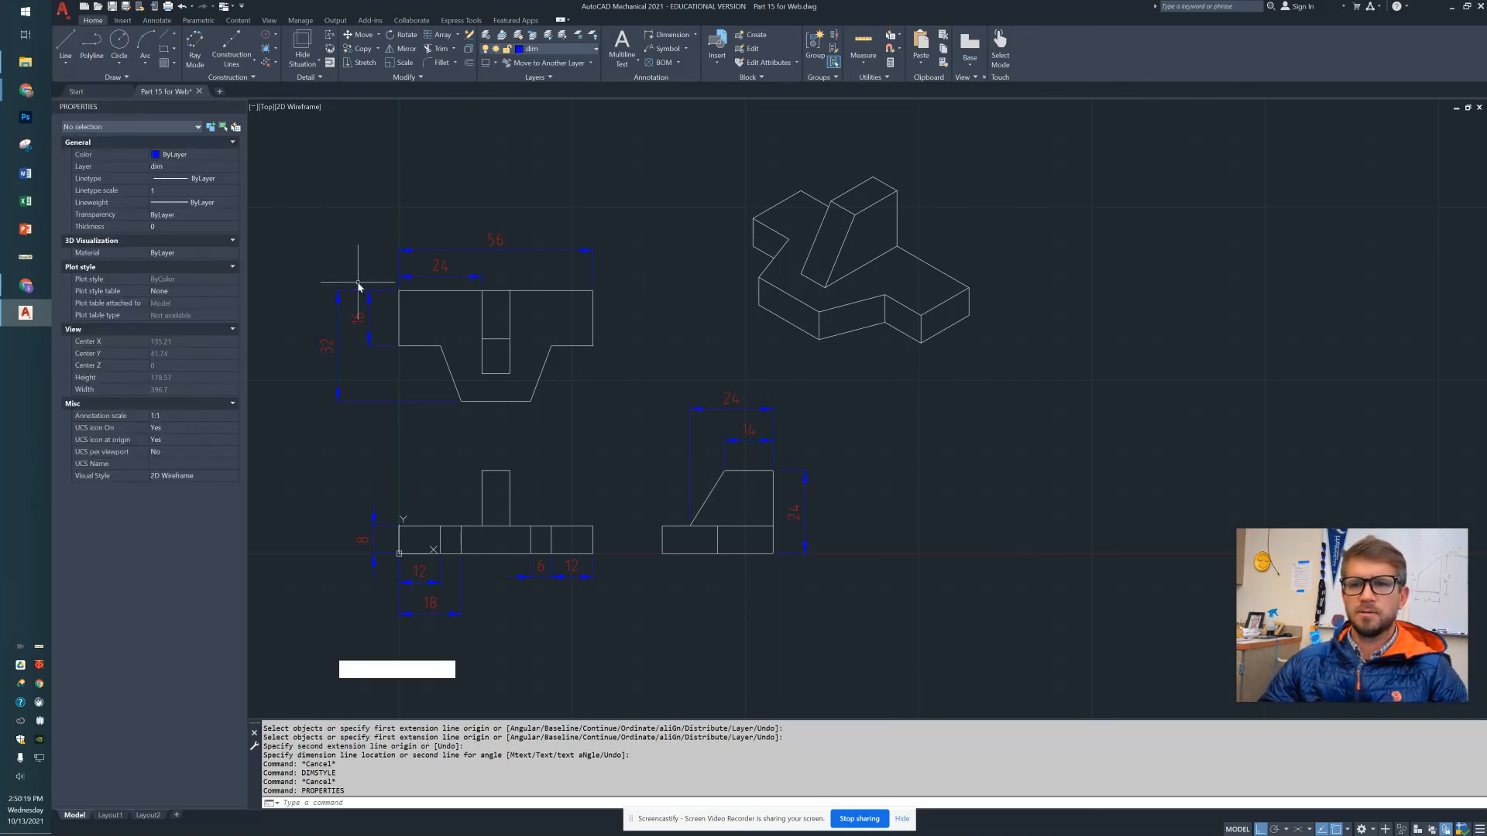
{"action": "left_click", "coordinate": [567, 217]}
{"action": "left_click", "coordinate": [491, 254]}
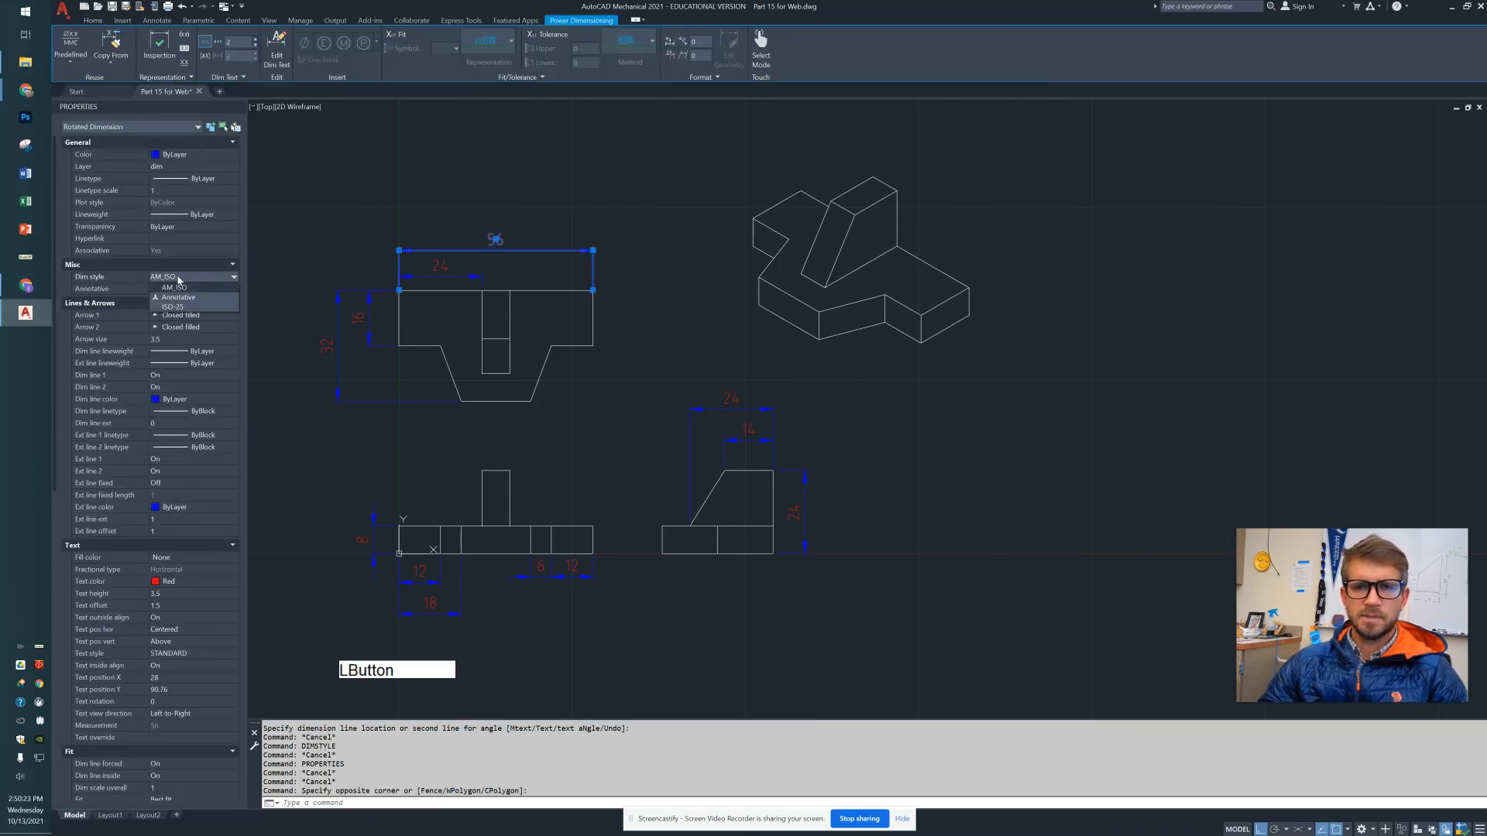
{"action": "key", "text": "Escape"}
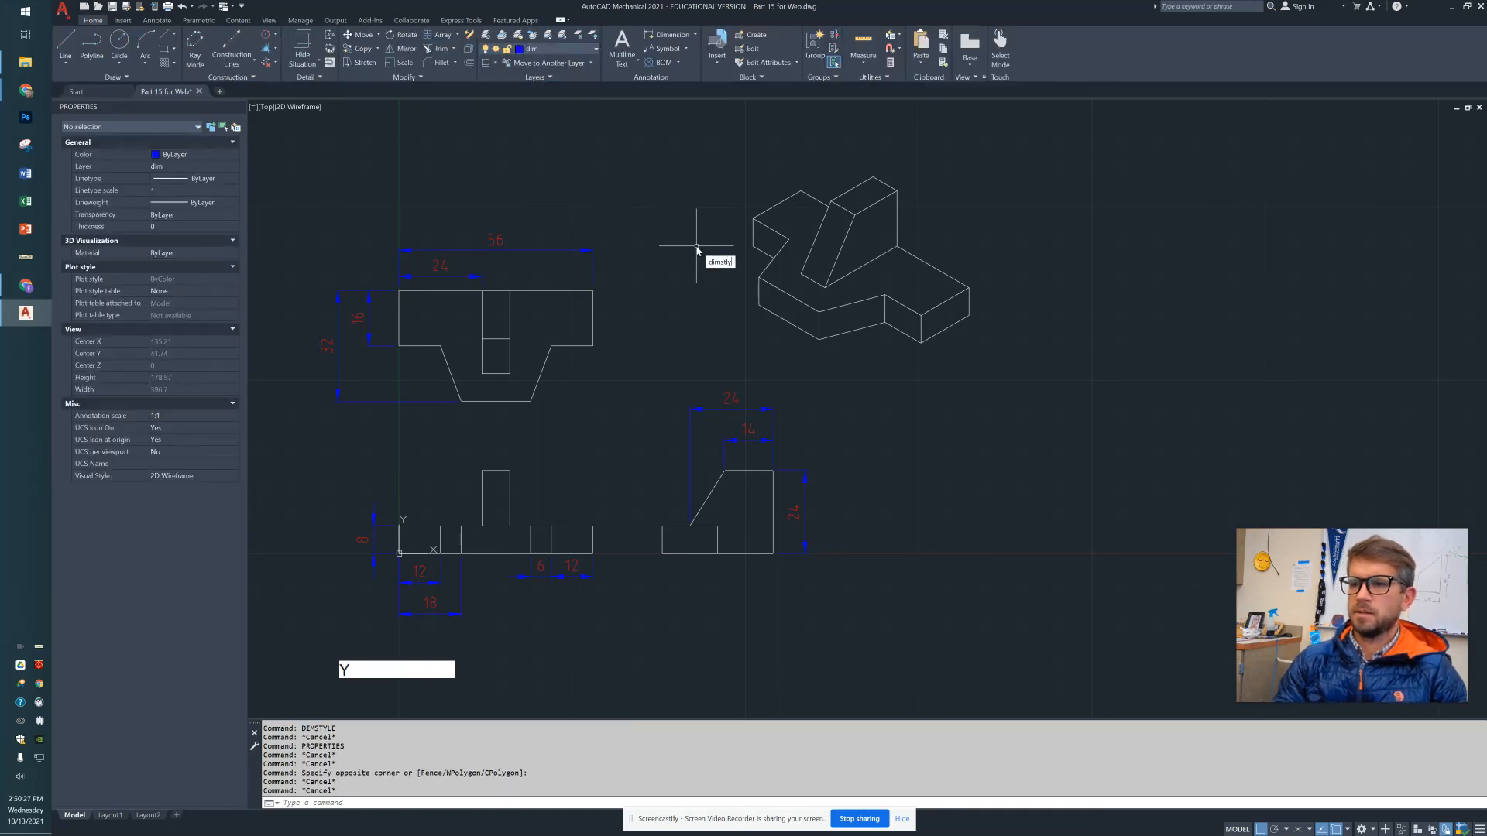
- Review the AM_ISO dimension style's text and fit settings, including the overall scale, without changing them
{"action": "key", "text": "Return"}
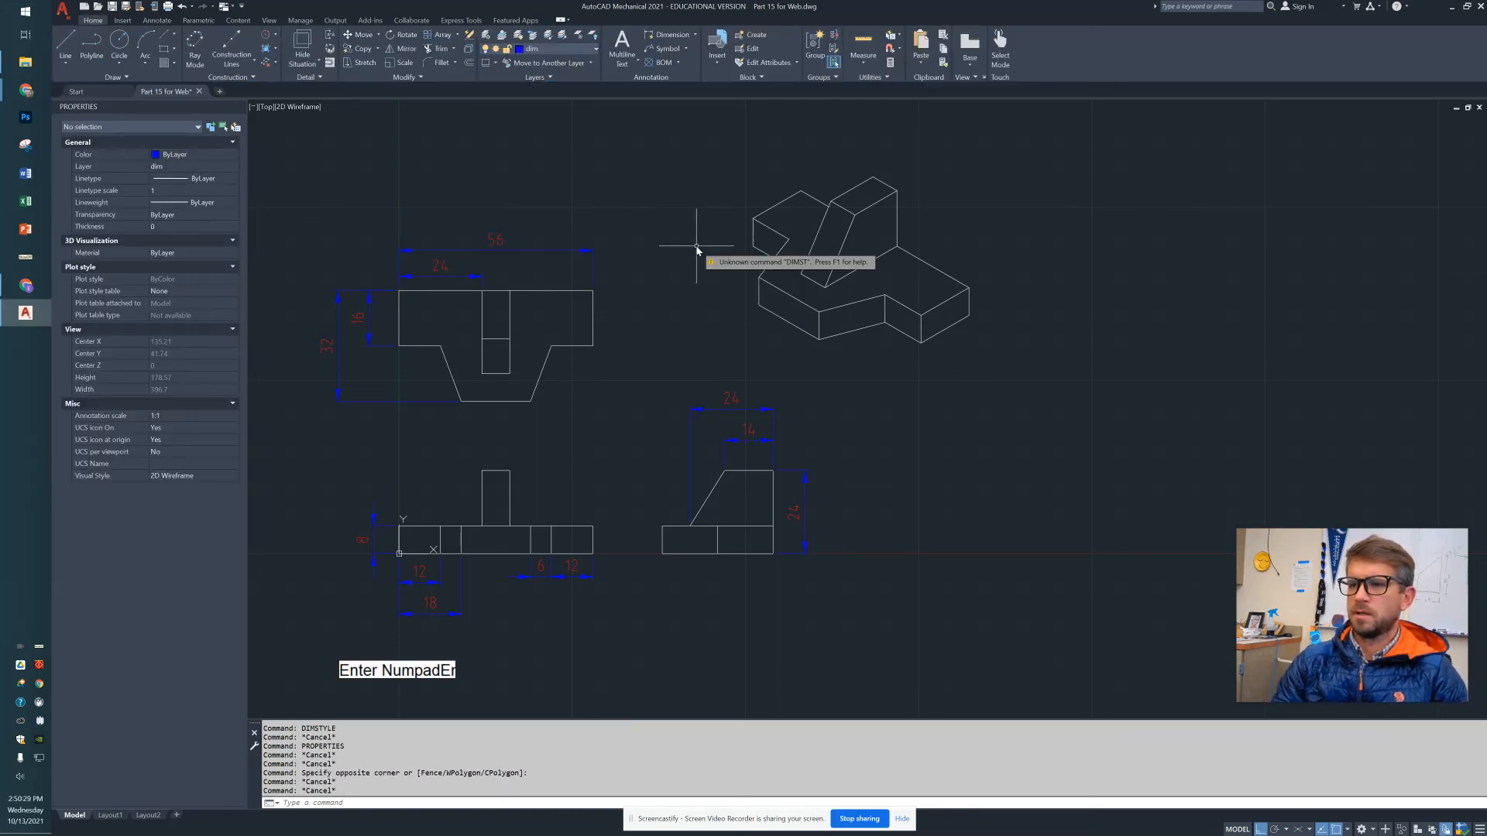
{"action": "key", "text": "Escape"}
{"action": "key", "text": "Escape"}
{"action": "type", "text": "dims"}
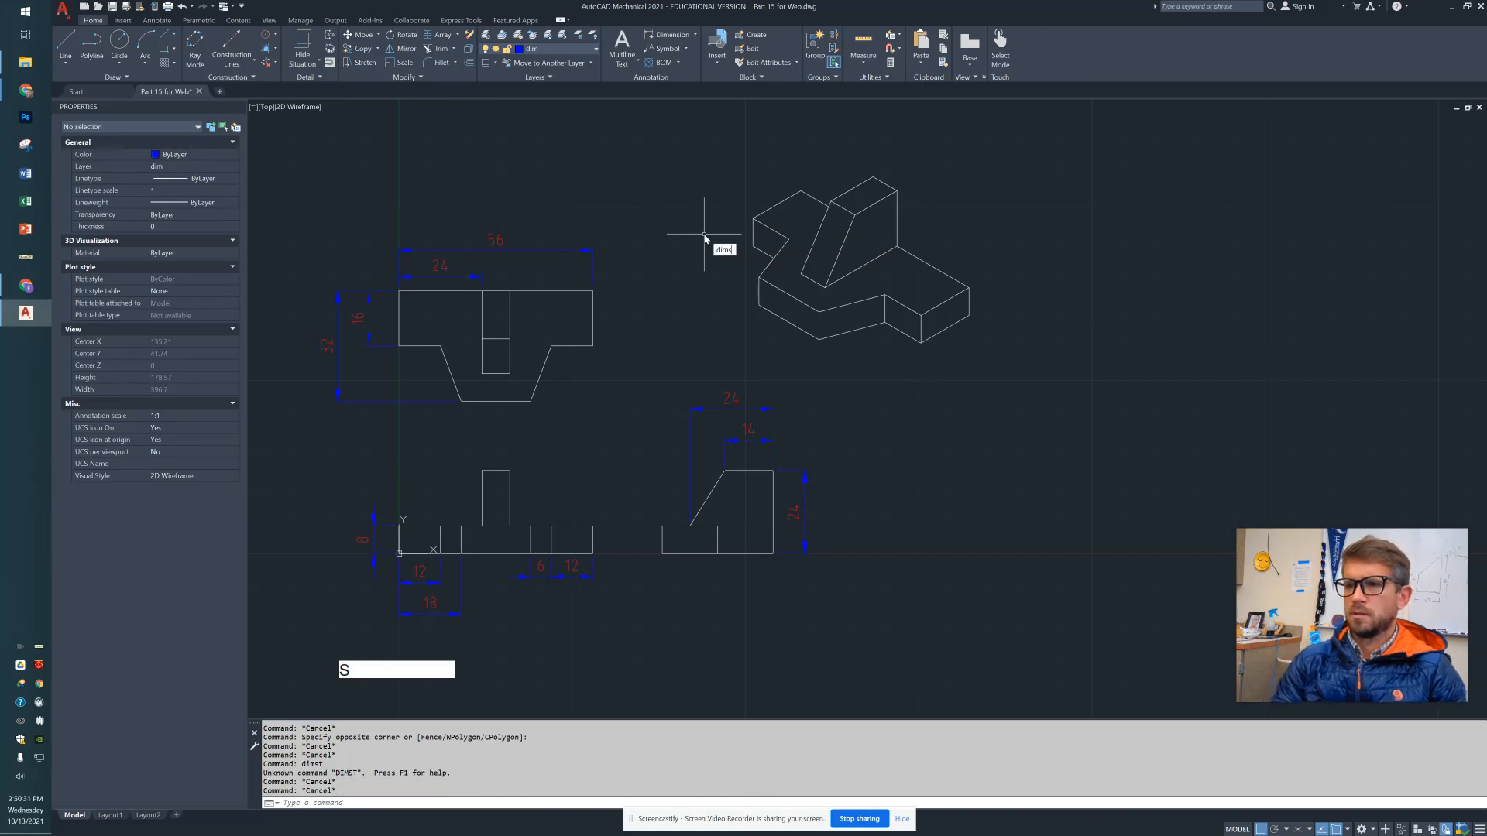
{"action": "type", "text": "ty"}
{"action": "key", "text": "Return"}
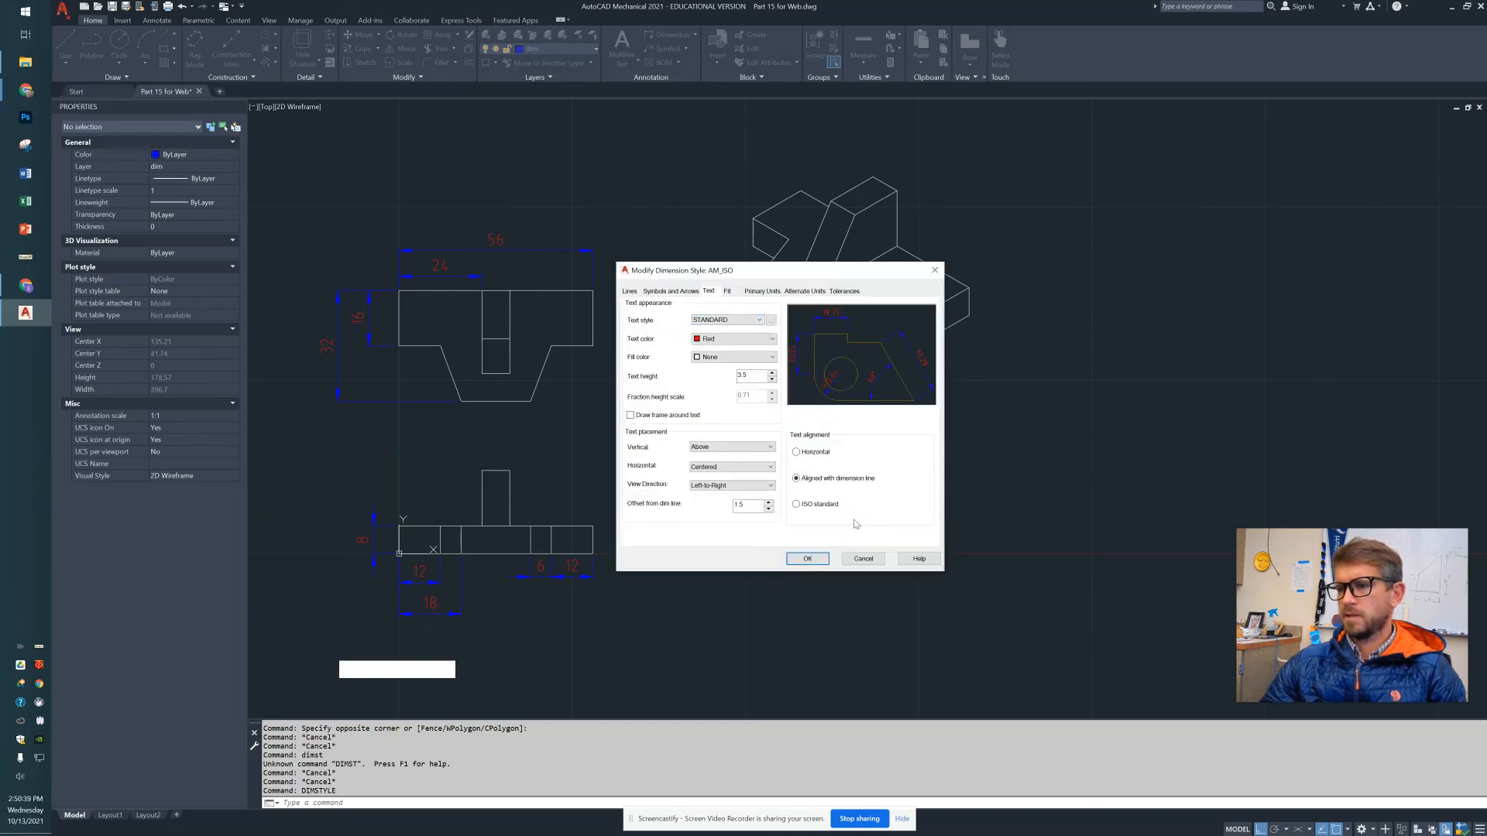
{"action": "left_click", "coordinate": [728, 292]}
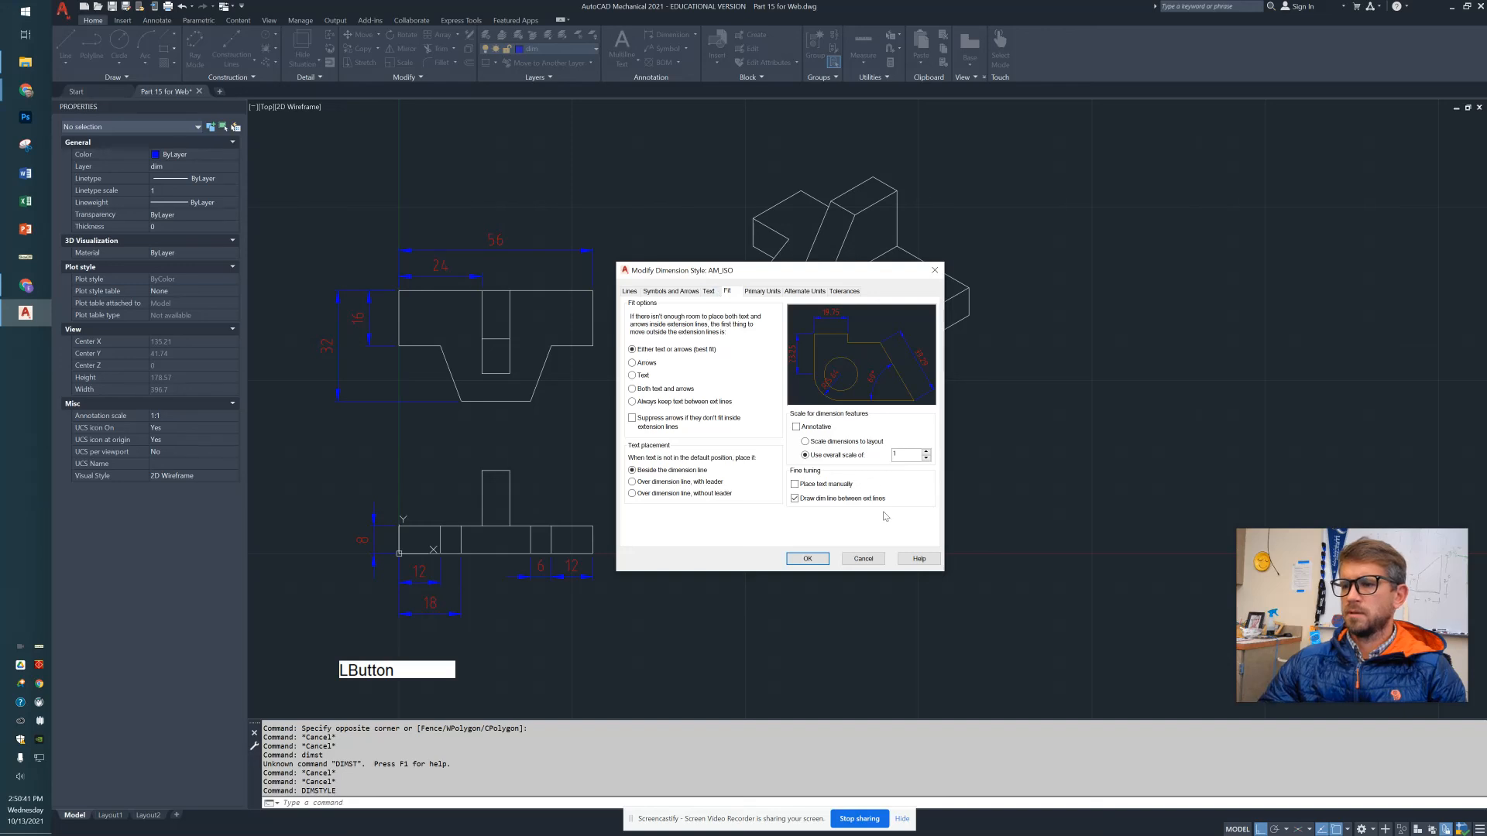
{"action": "left_click", "coordinate": [913, 455]}
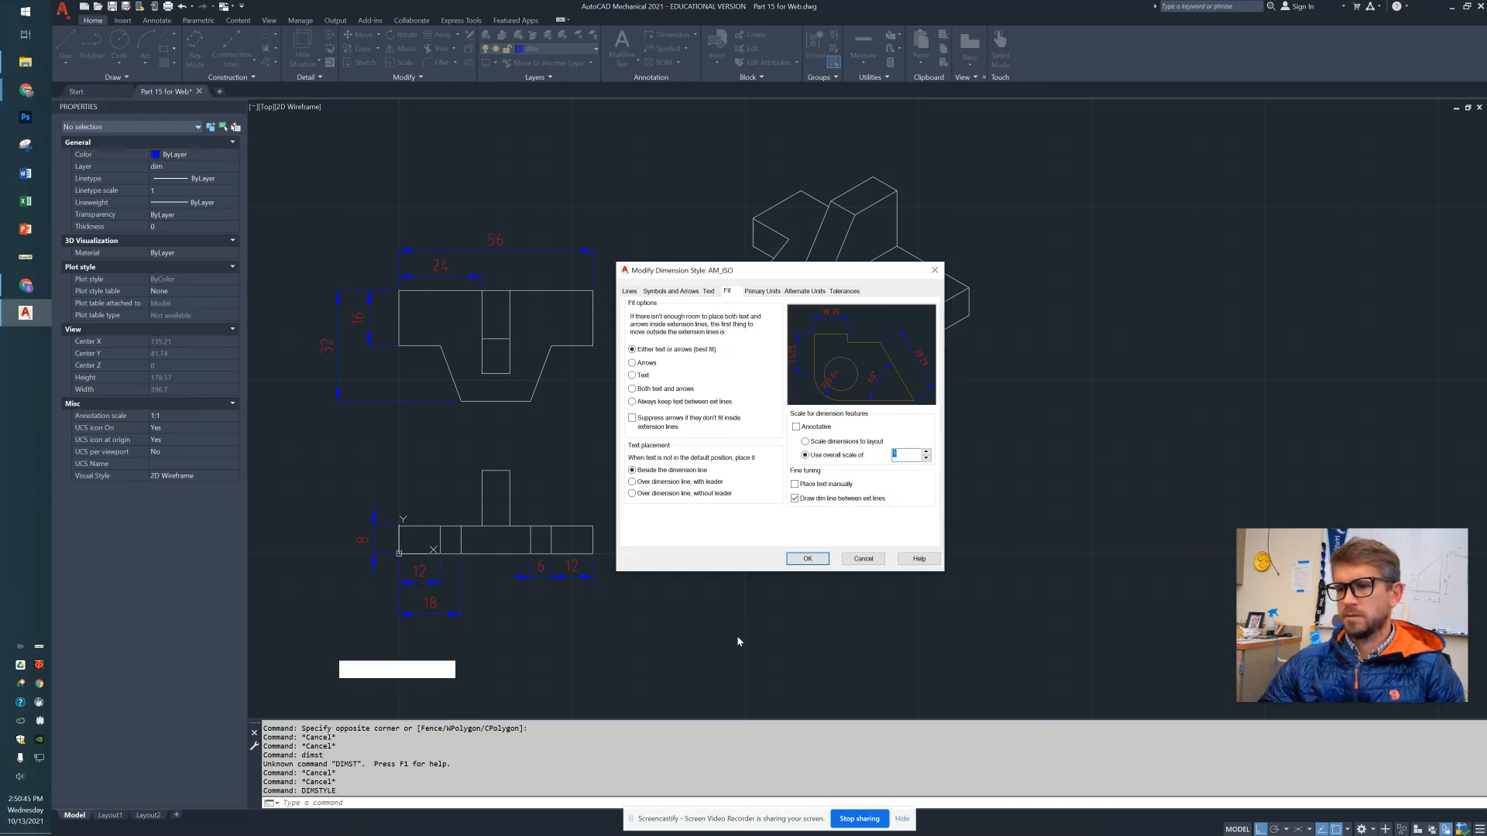
{"action": "left_click", "coordinate": [816, 559]}
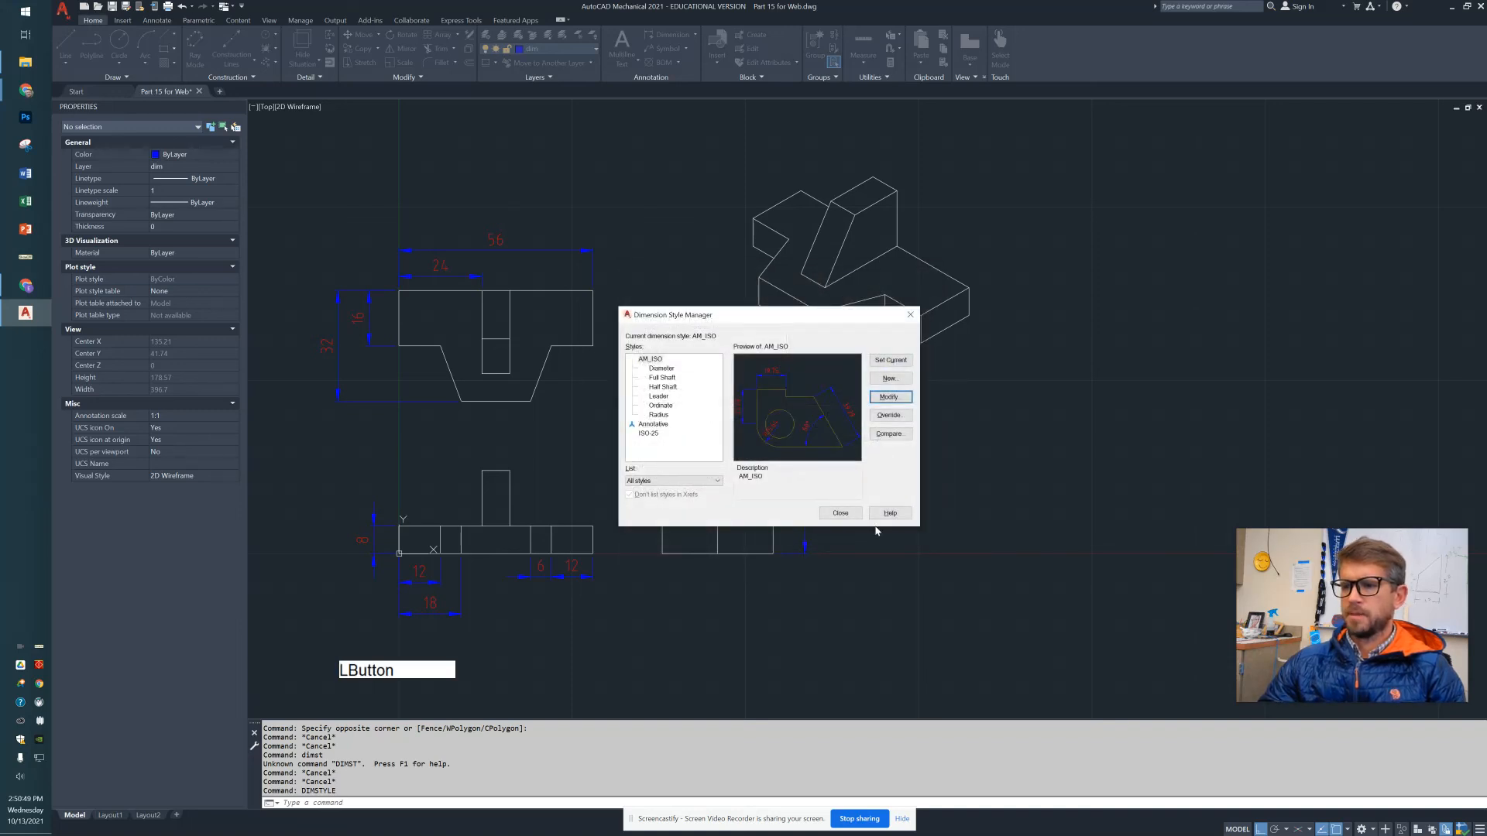
{"action": "left_click", "coordinate": [840, 514]}
{"action": "middle_click_drag", "start_coordinate": [624, 486], "coordinate": [606, 489]}
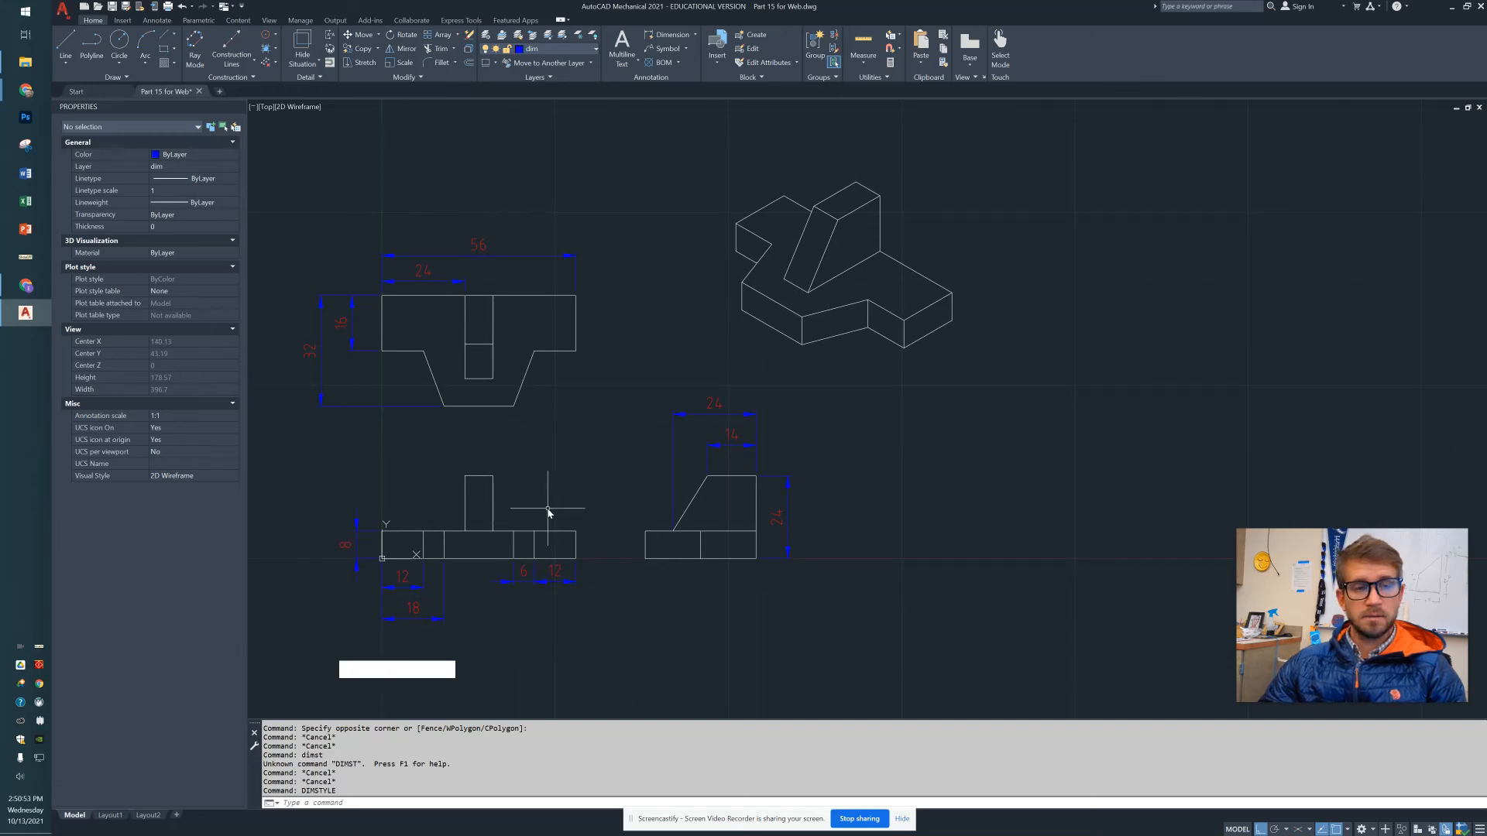
{"action": "key", "text": "super+Tab"}
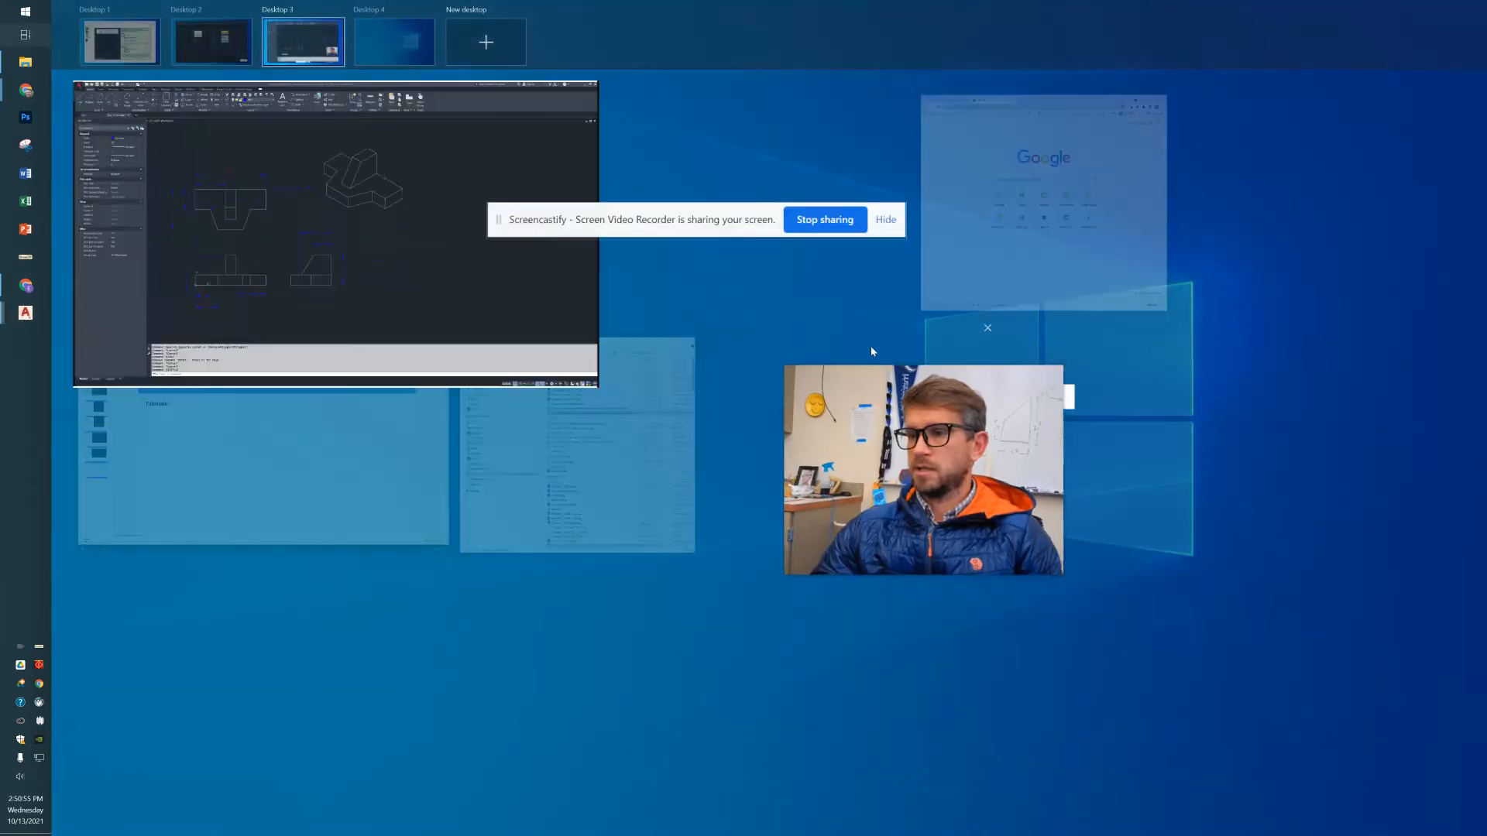
{"action": "left_click", "coordinate": [578, 784]}
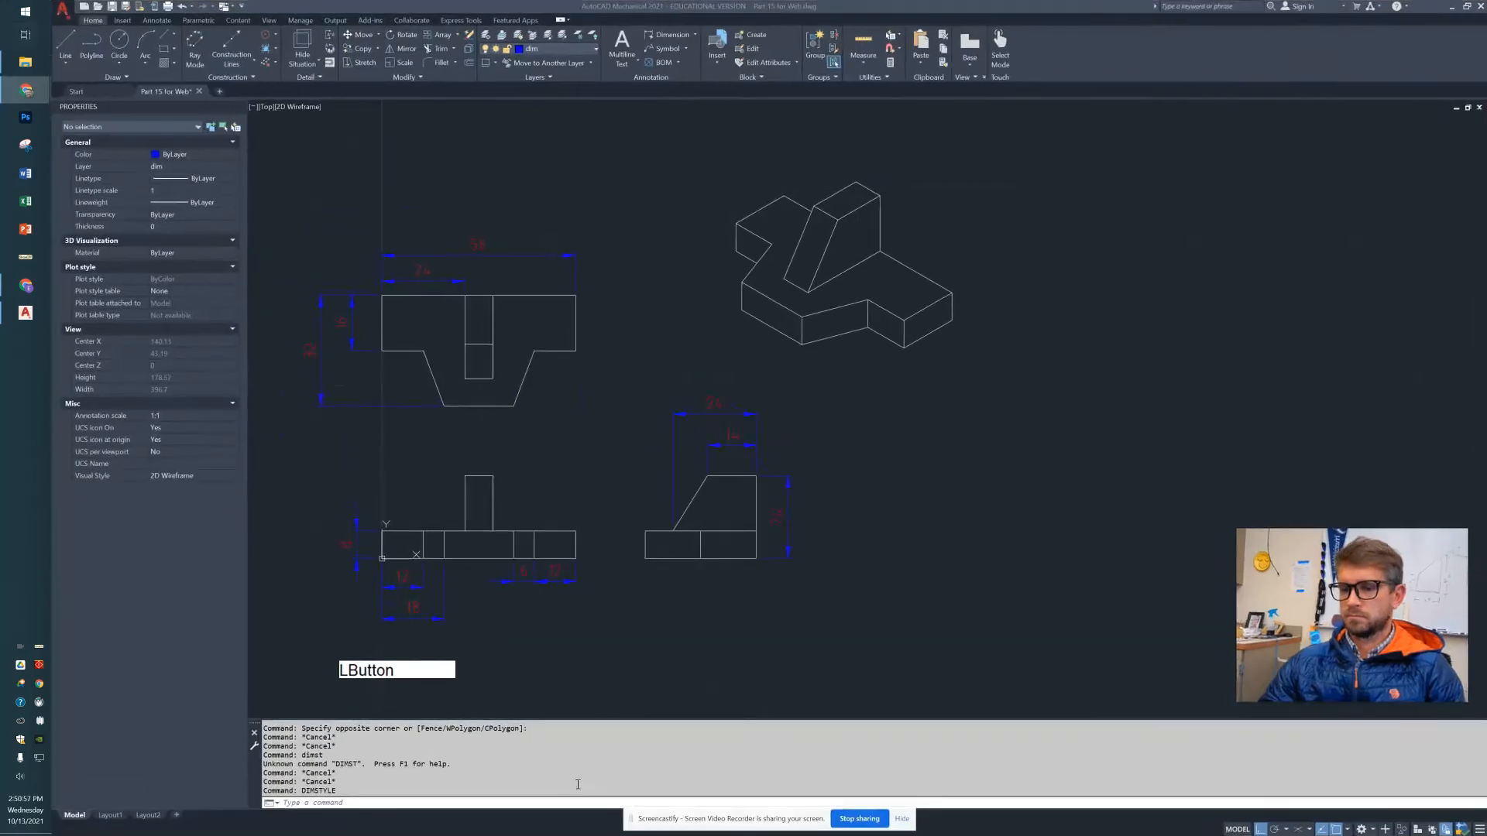